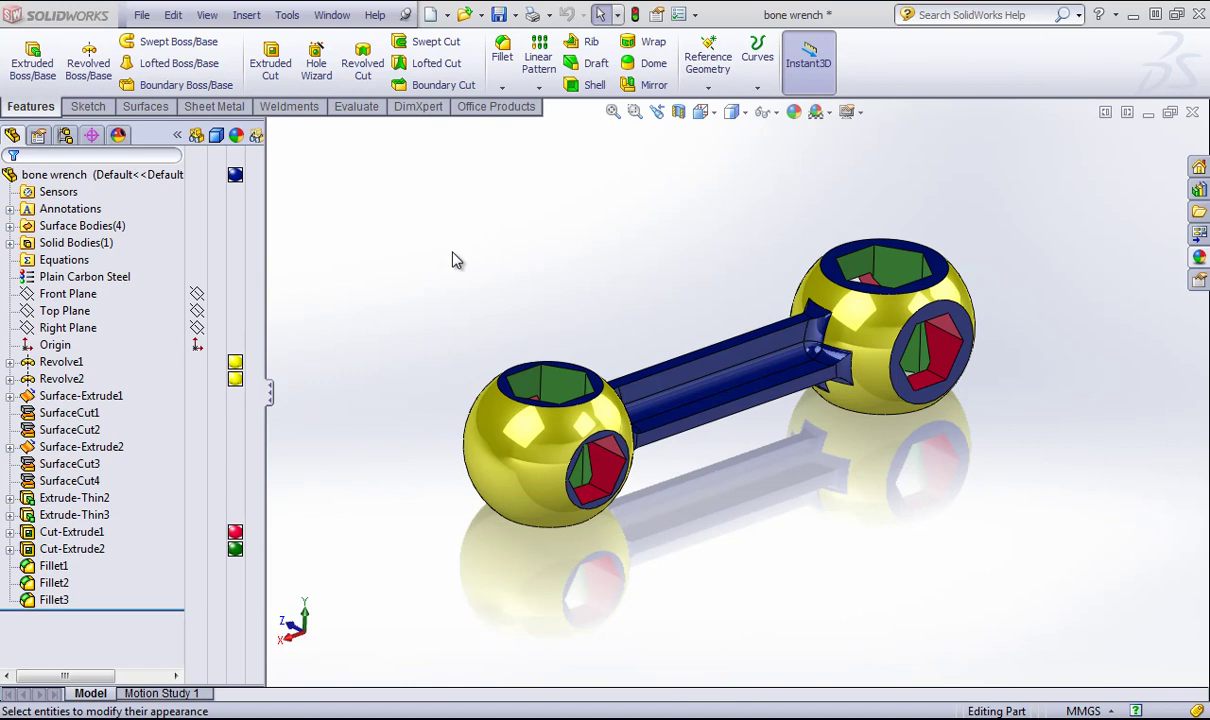
- Inspect the Revolve2 feature, the handle face and the Surface-Extrude1 feature with its dimensions
left_click(520, 458)
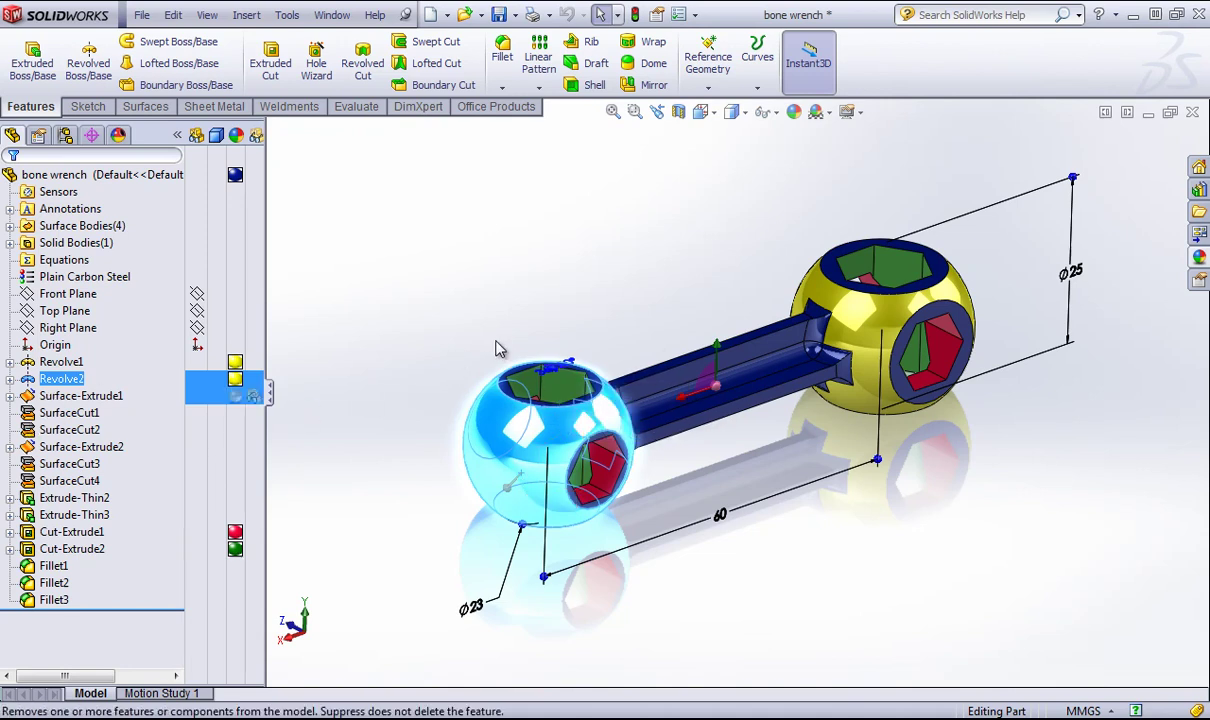
left_click(430, 327)
left_click(692, 392)
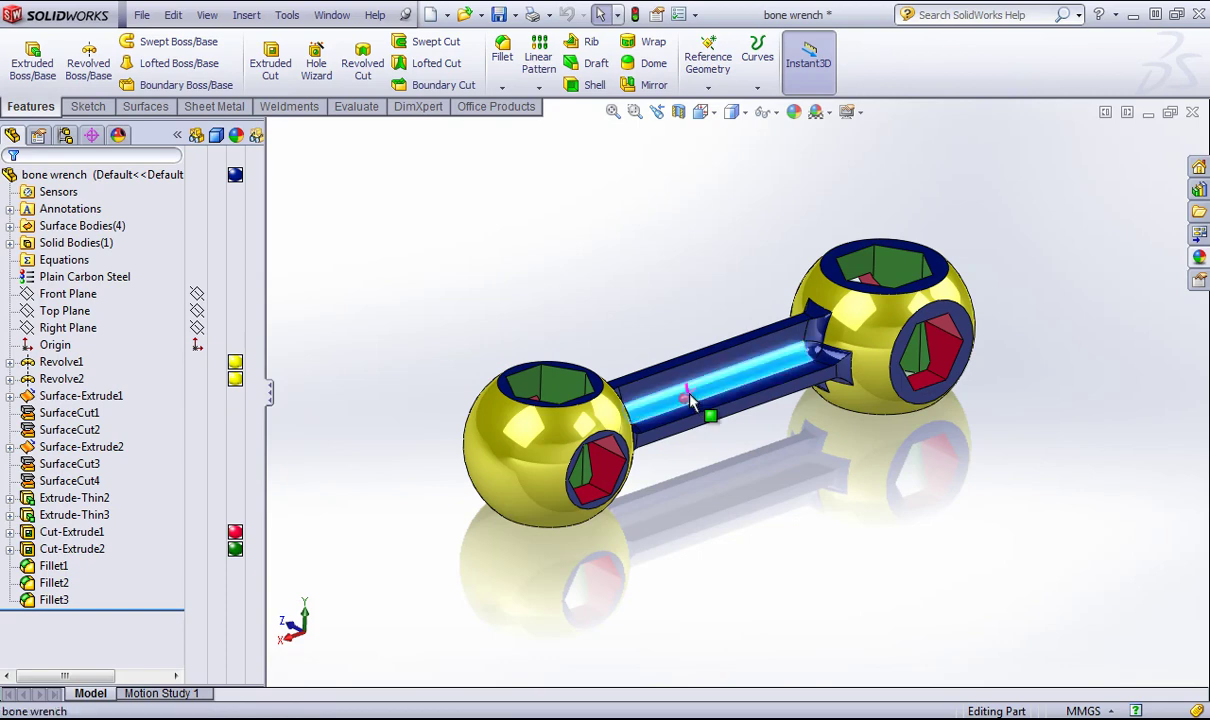
left_click(295, 258)
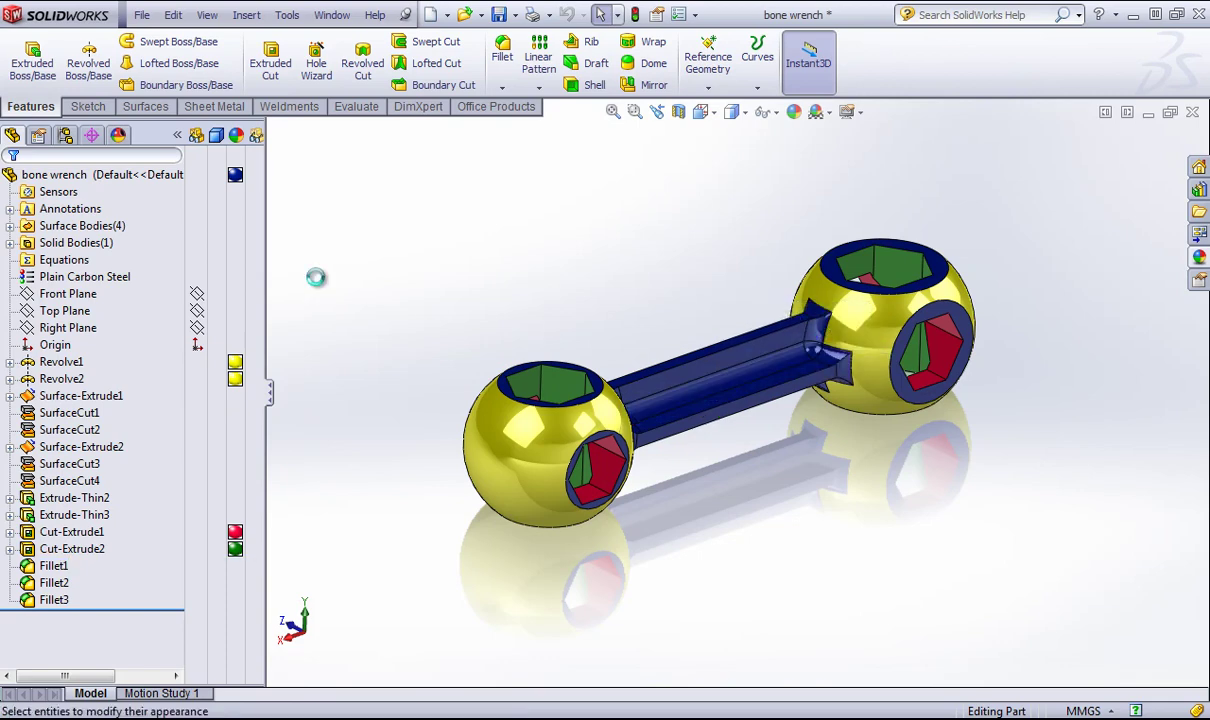
left_click(55, 398)
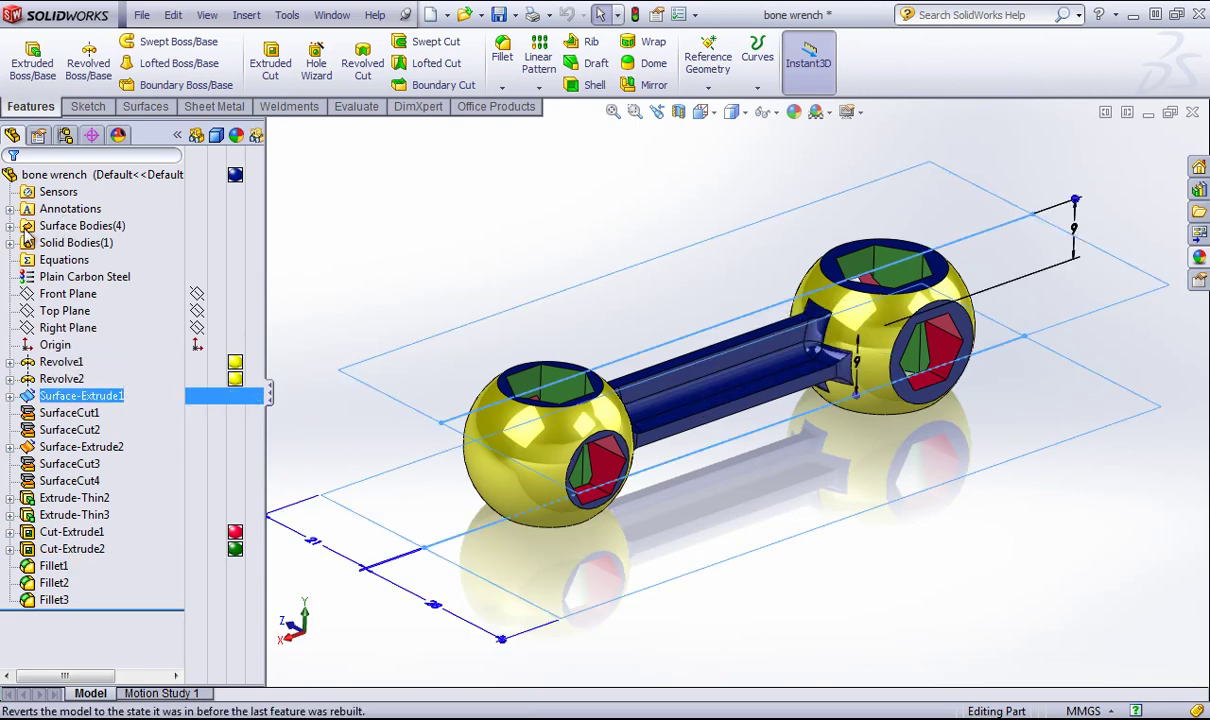
- Check the Surface-Extrude1[1] body in the Surface Bodies(4) folder, then clear the selection
left_click(9, 225)
left_click(85, 243)
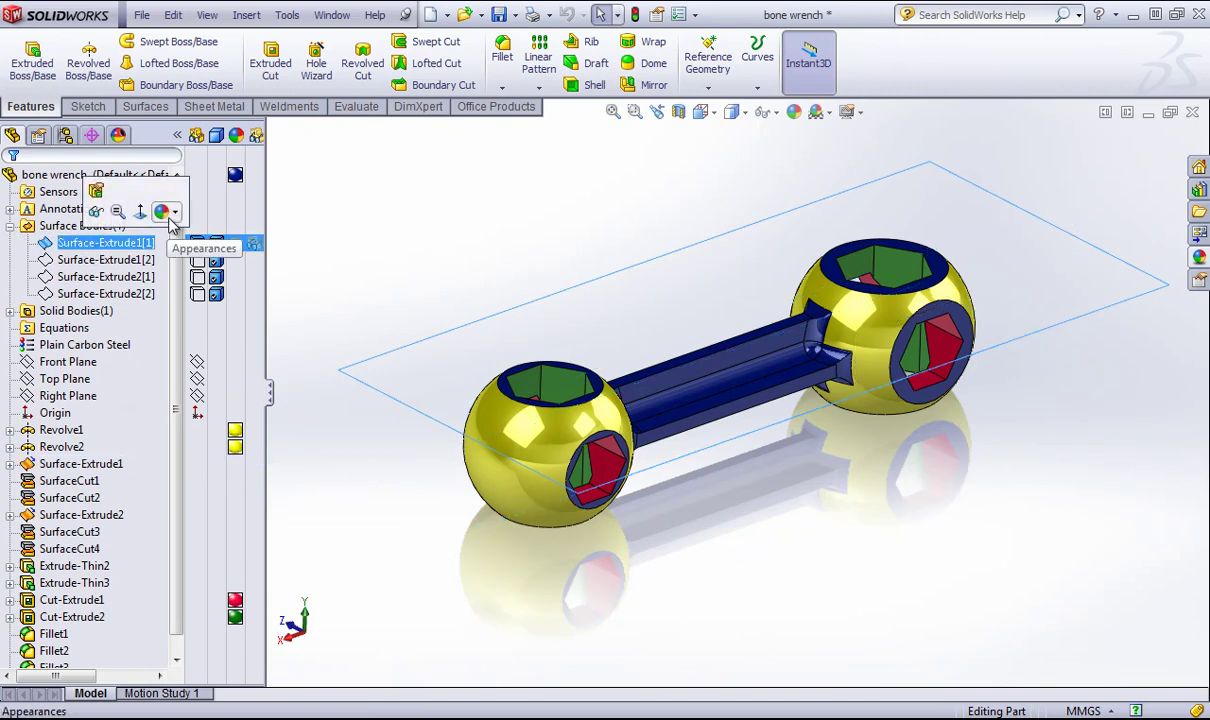
left_click(9, 225)
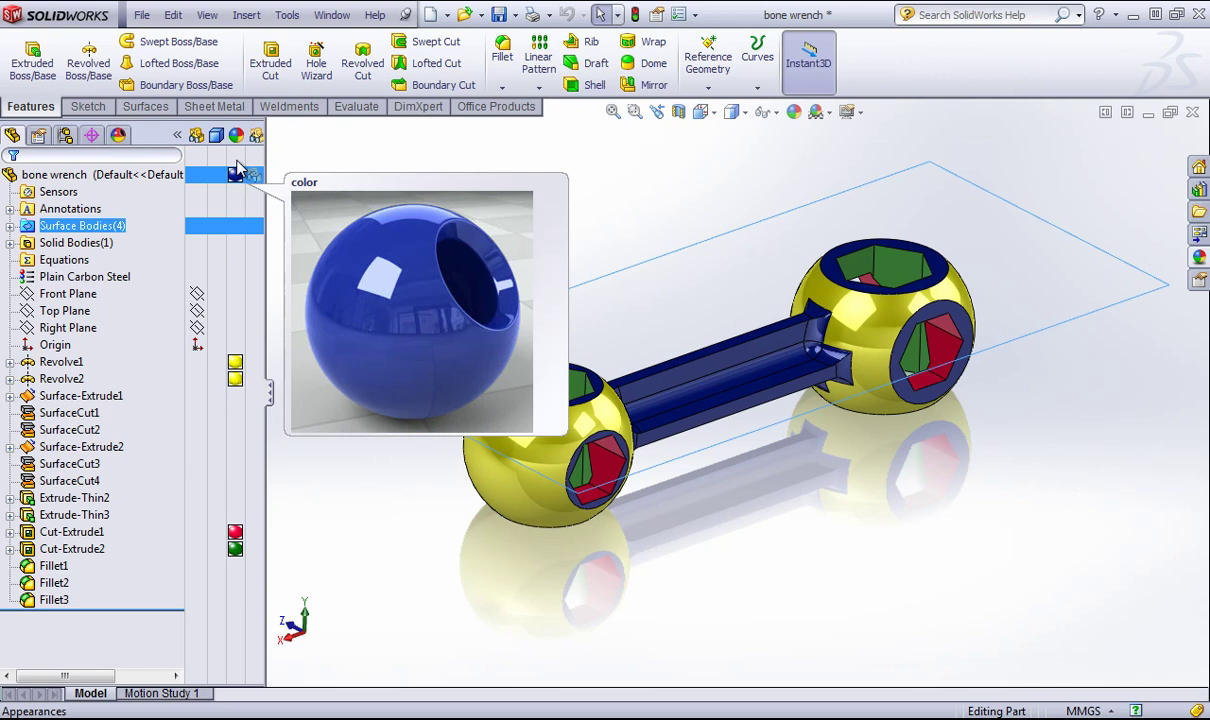
mouse_move(236, 245)
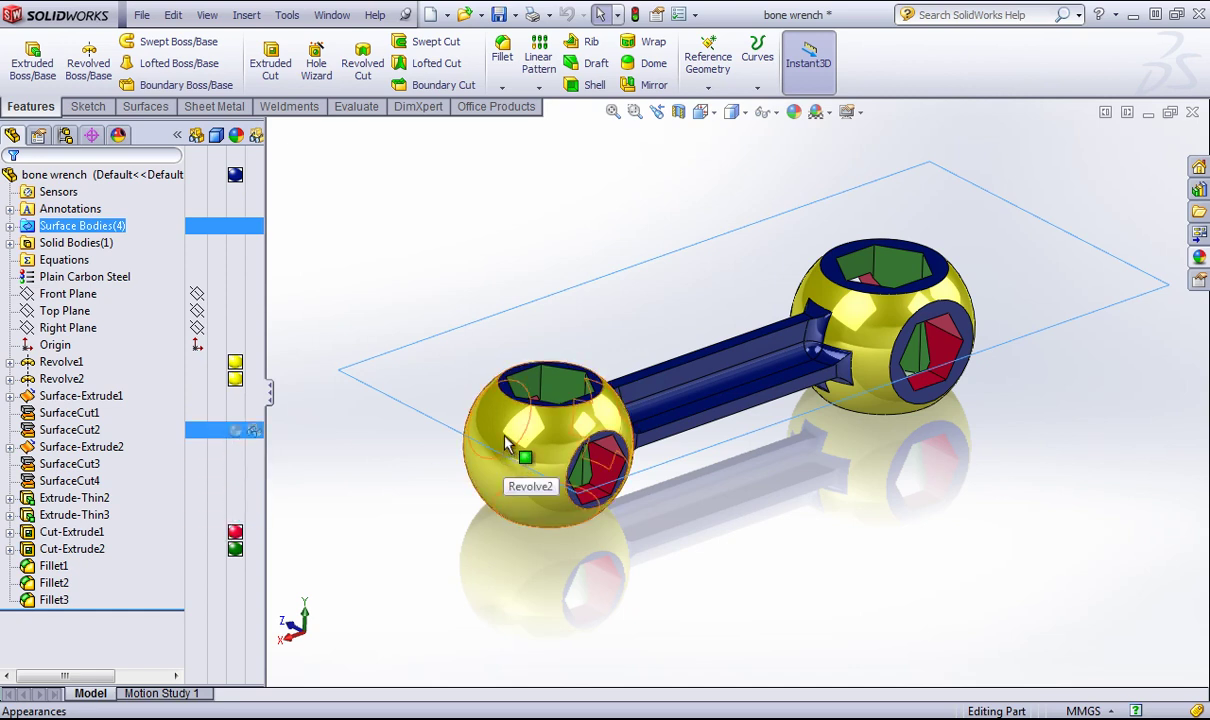
left_click(637, 555)
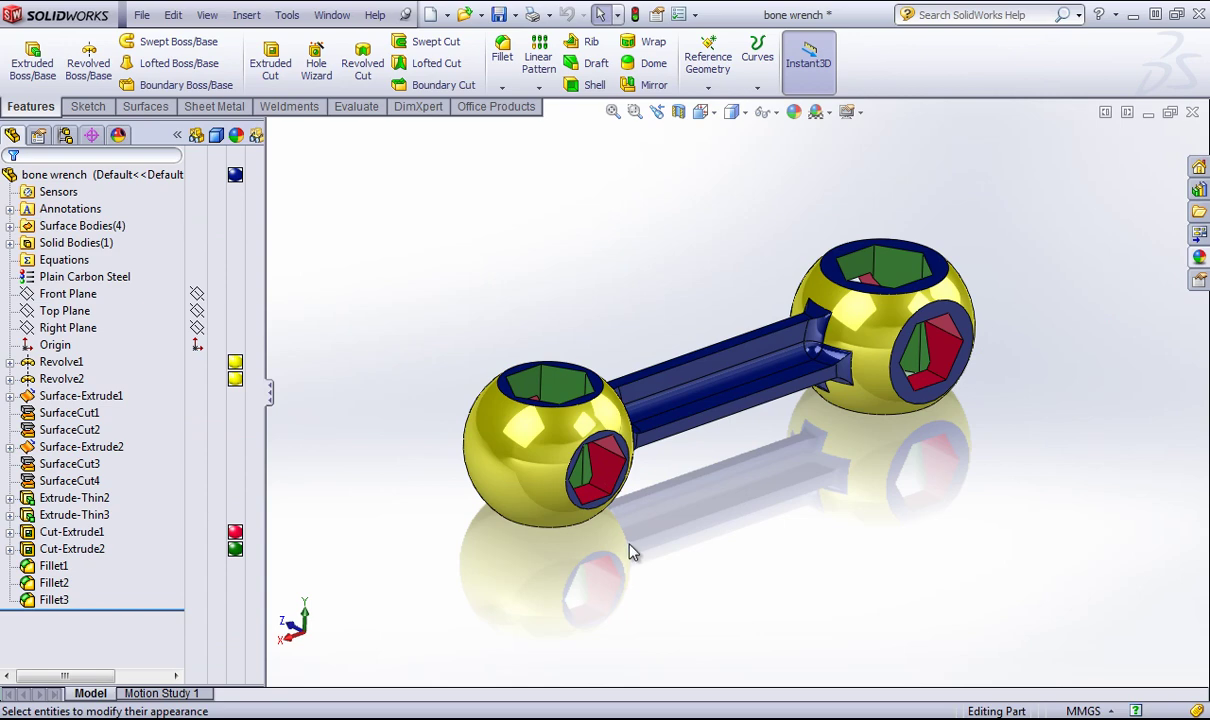
- Browse the Appearances(color) library and select the Plain Carbon Steel material
left_click(1199, 256)
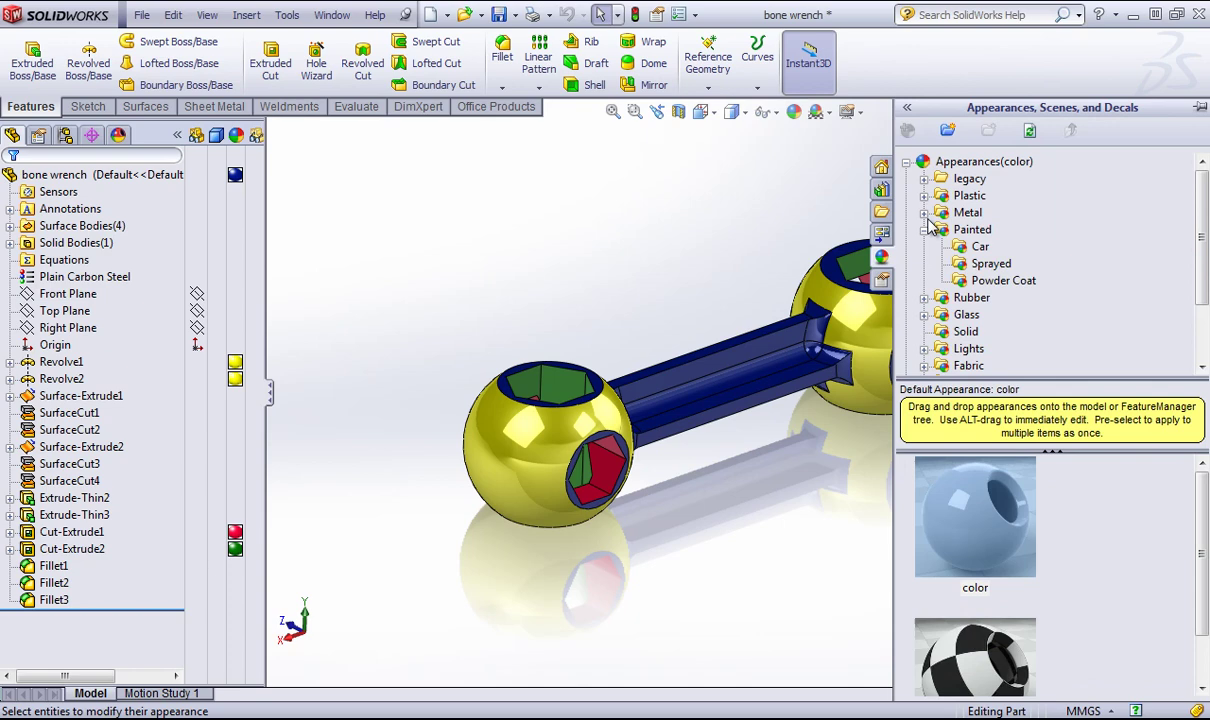
left_click(905, 162)
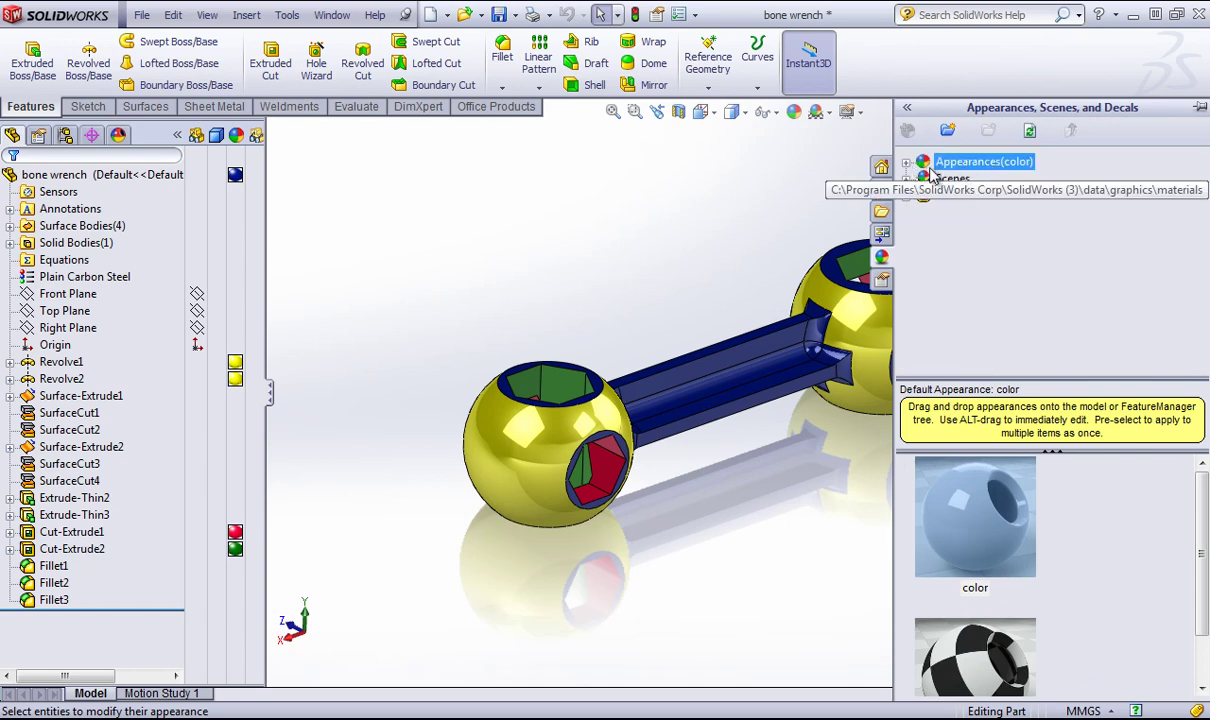
left_click(905, 162)
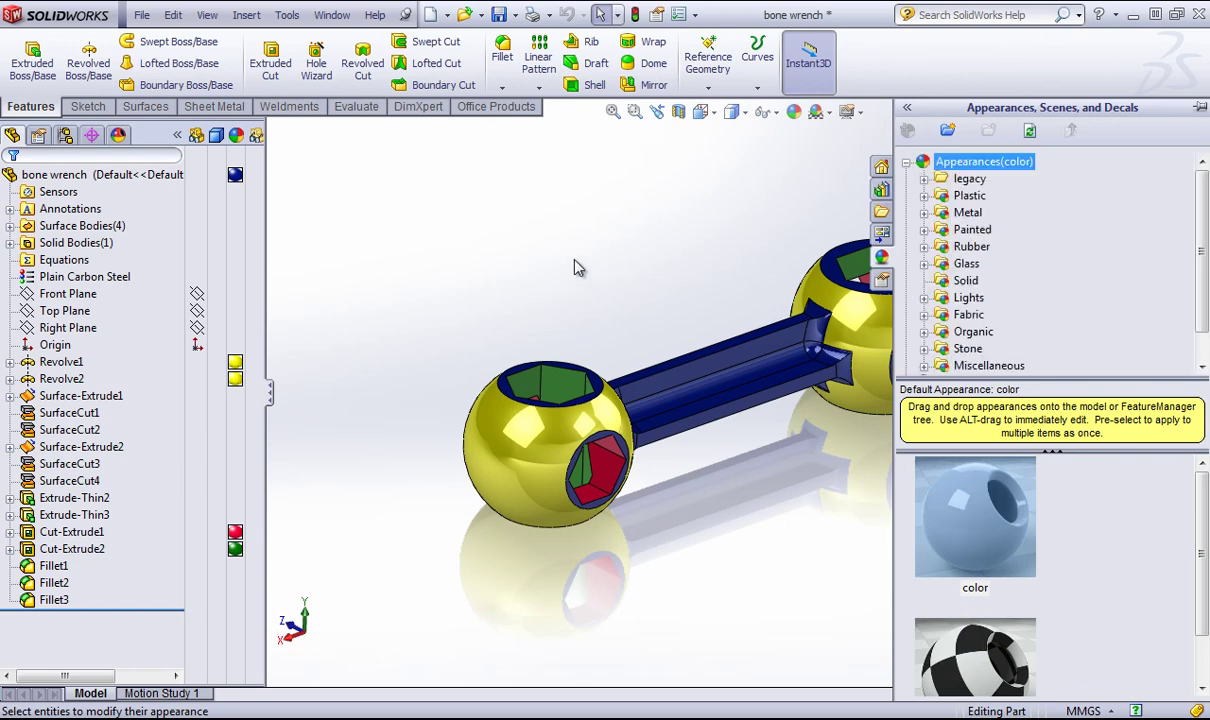
left_click(73, 277)
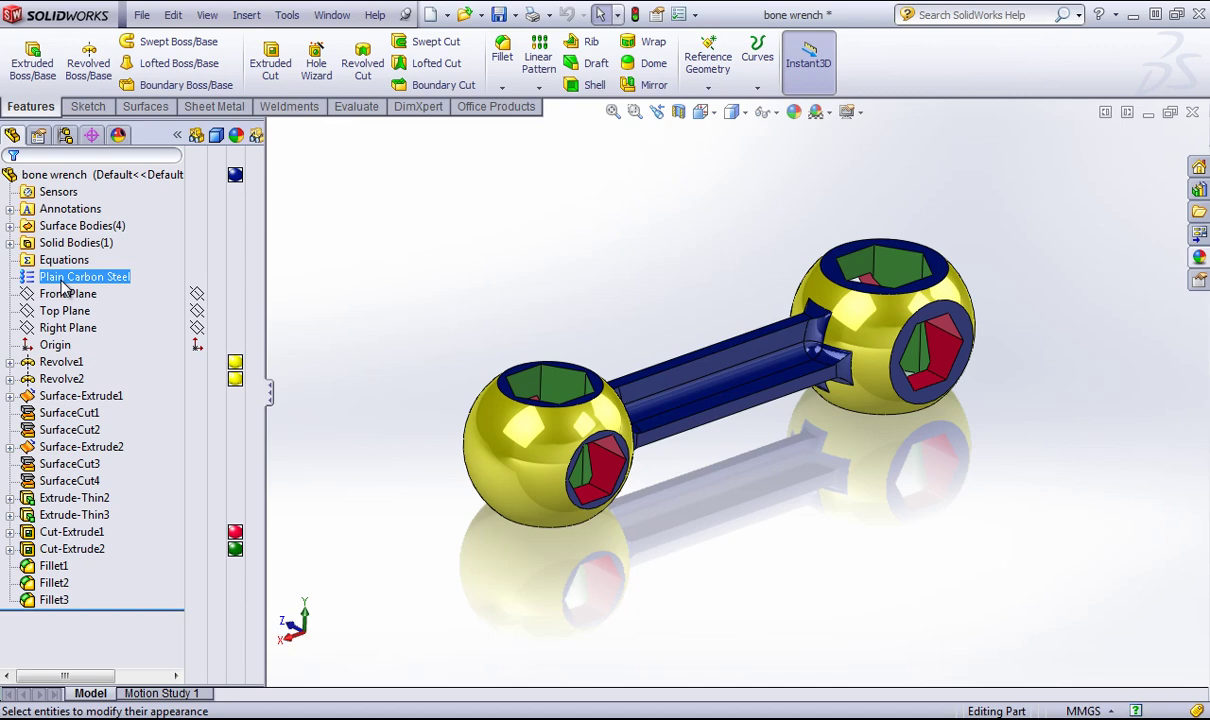
- Switch to the Assem1 assembly, orbit the wrench, then reopen and dismiss the document list
left_click(322, 14)
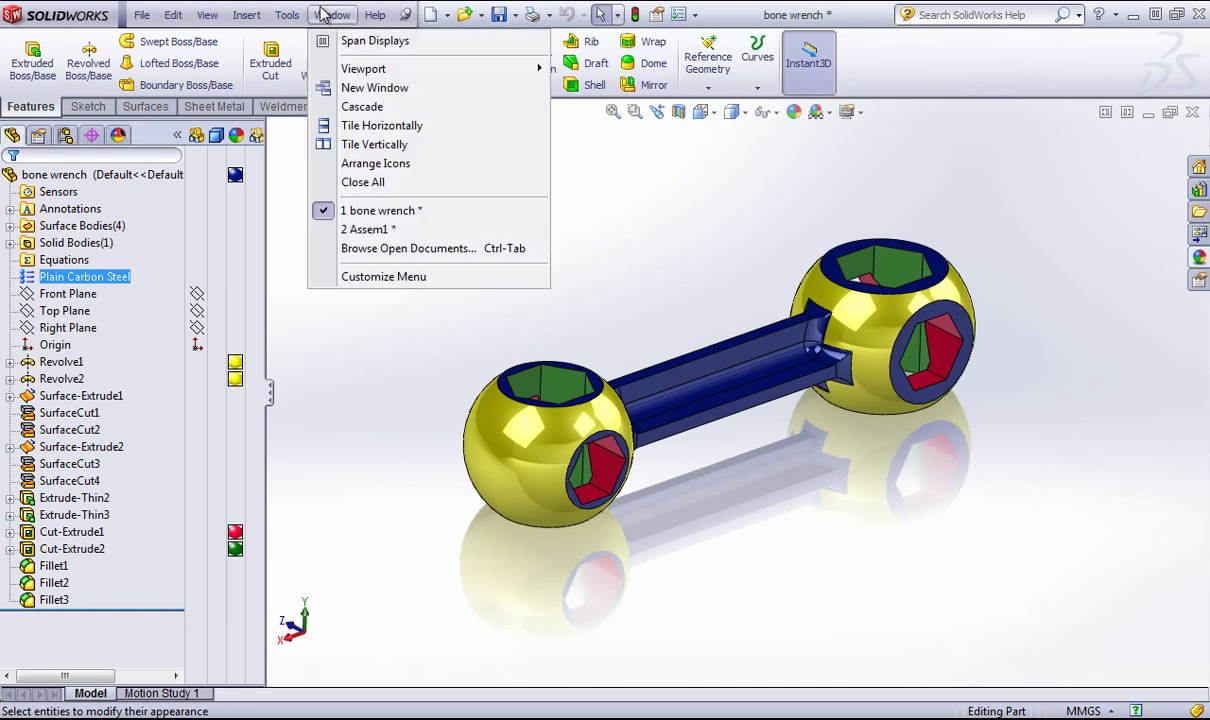
left_click(362, 229)
middle_click_drag(386, 302, 683, 370)
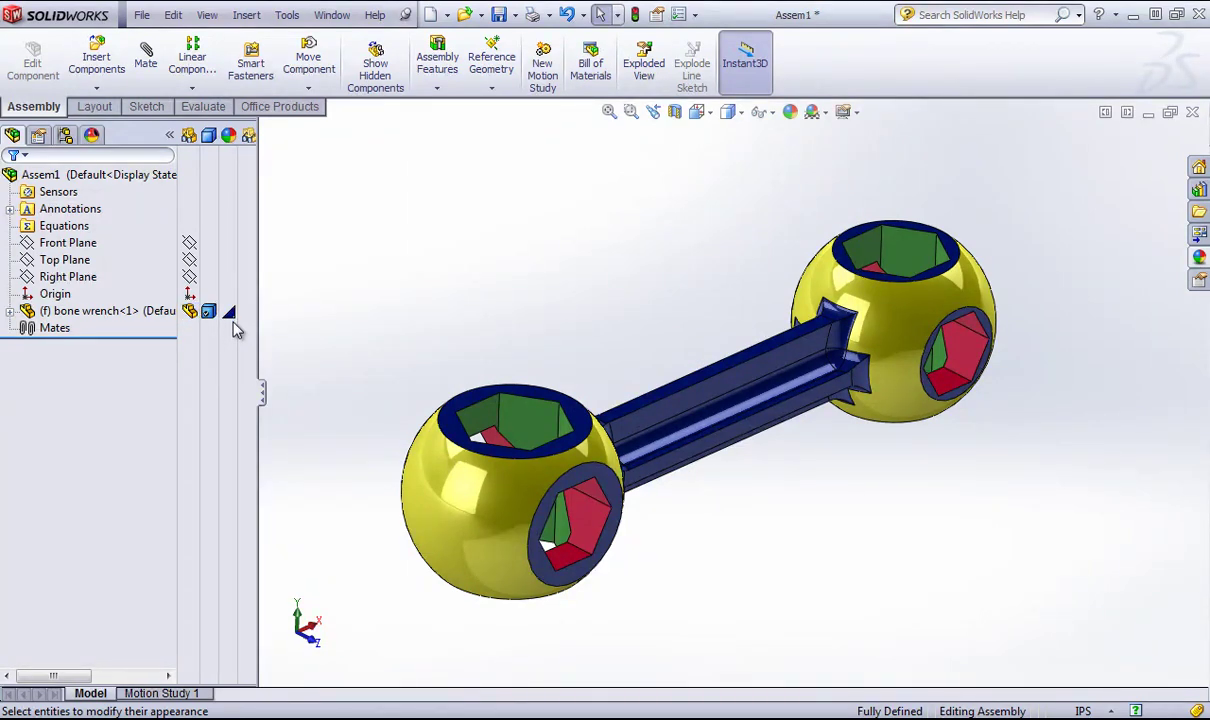
mouse_move(230, 327)
left_click(332, 14)
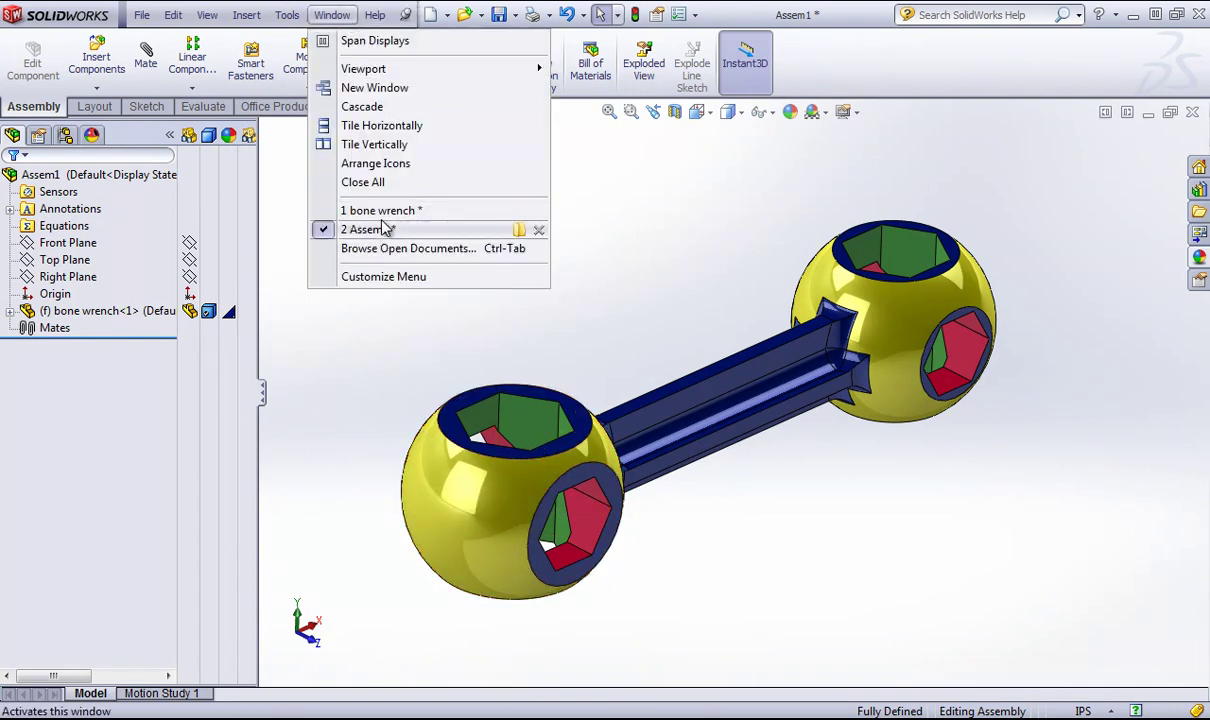
left_click(354, 232)
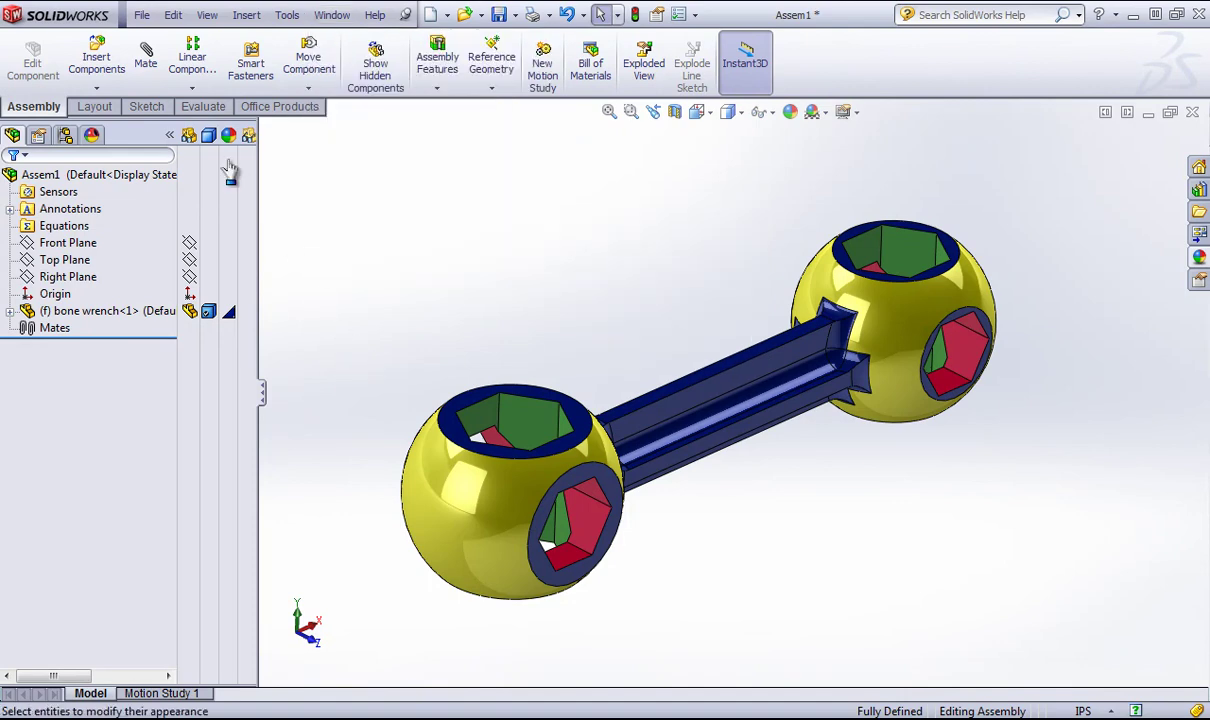
- Apply a grey component-level appearance to bone wrench<1> and hide the appearances library
left_click(228, 315)
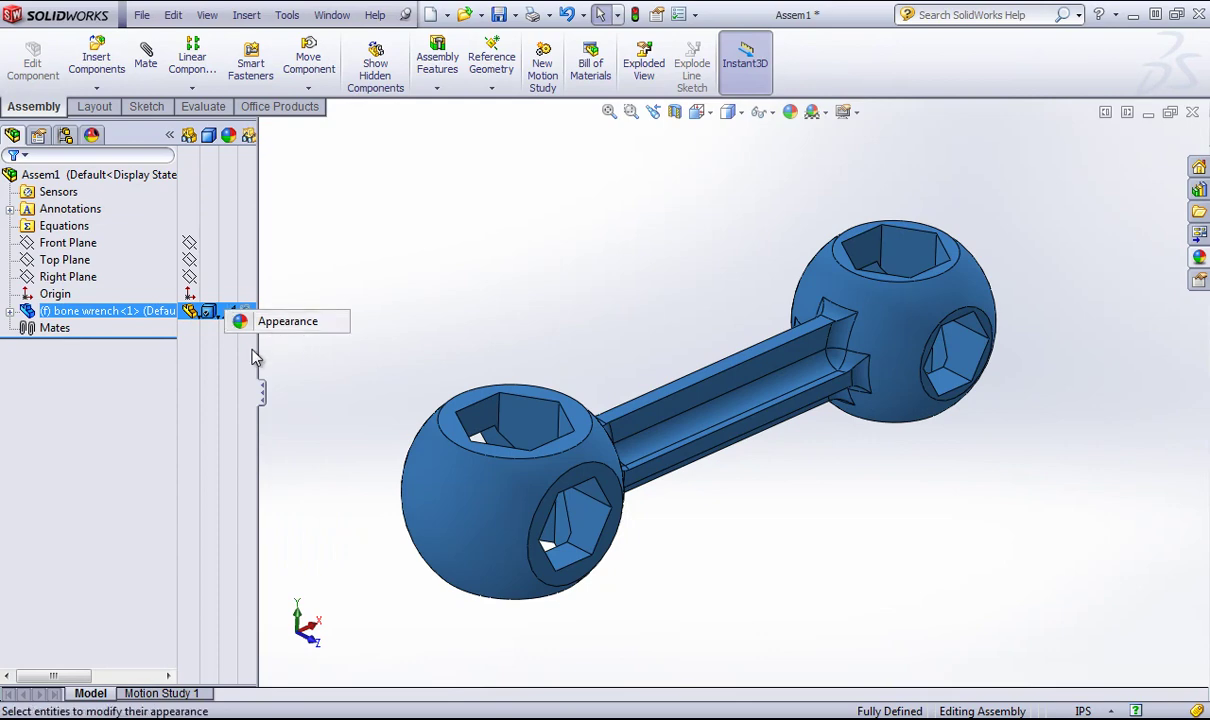
left_click(287, 321)
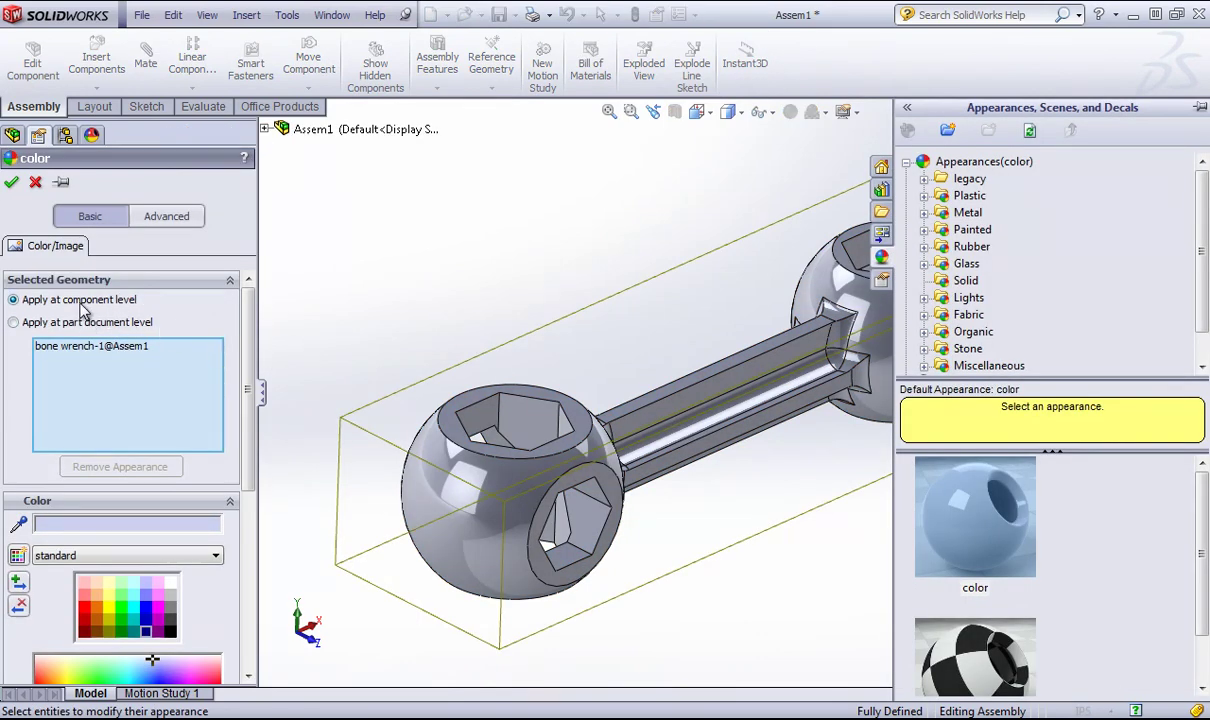
left_click(11, 182)
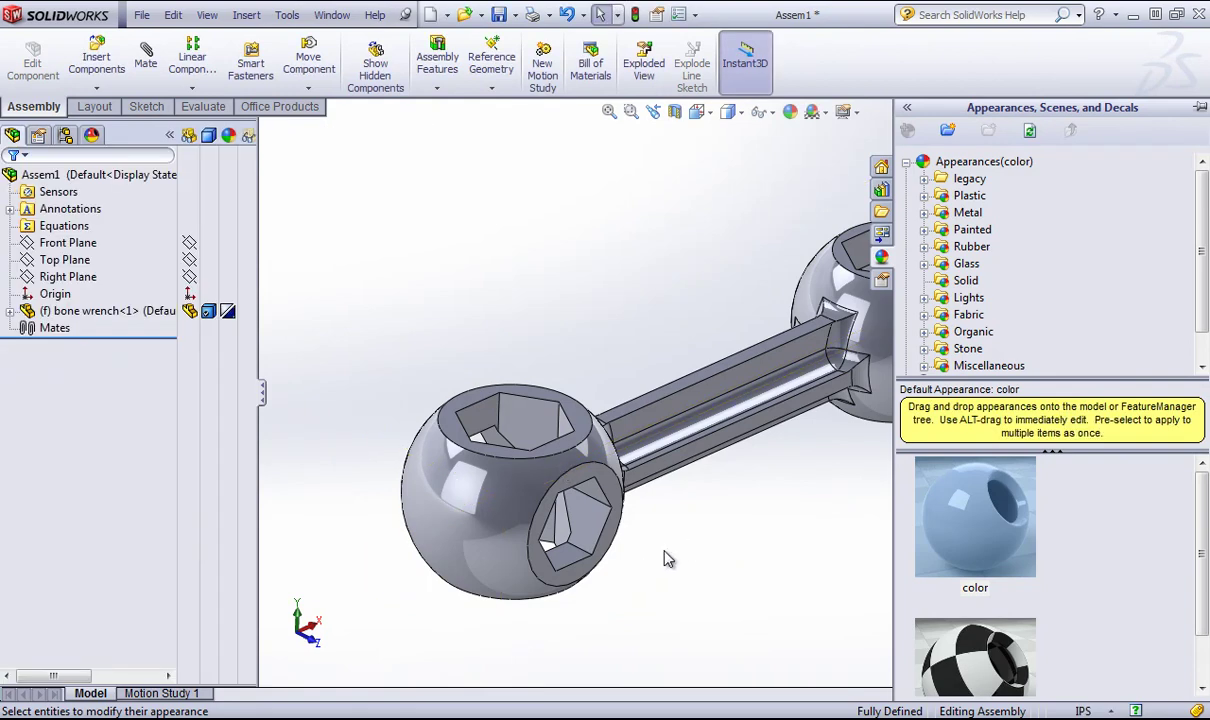
left_click(597, 263)
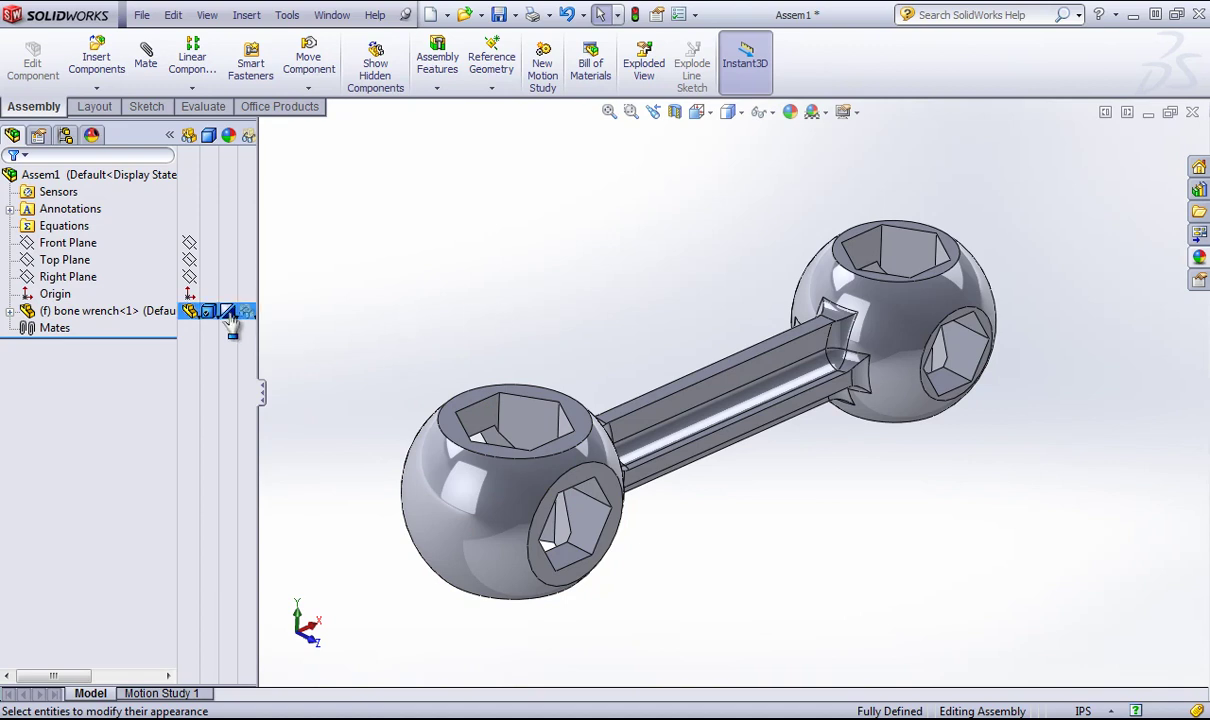
- Remove the bone wrench<1> component appearance override so the part colours show again
mouse_move(226, 315)
left_click(227, 311)
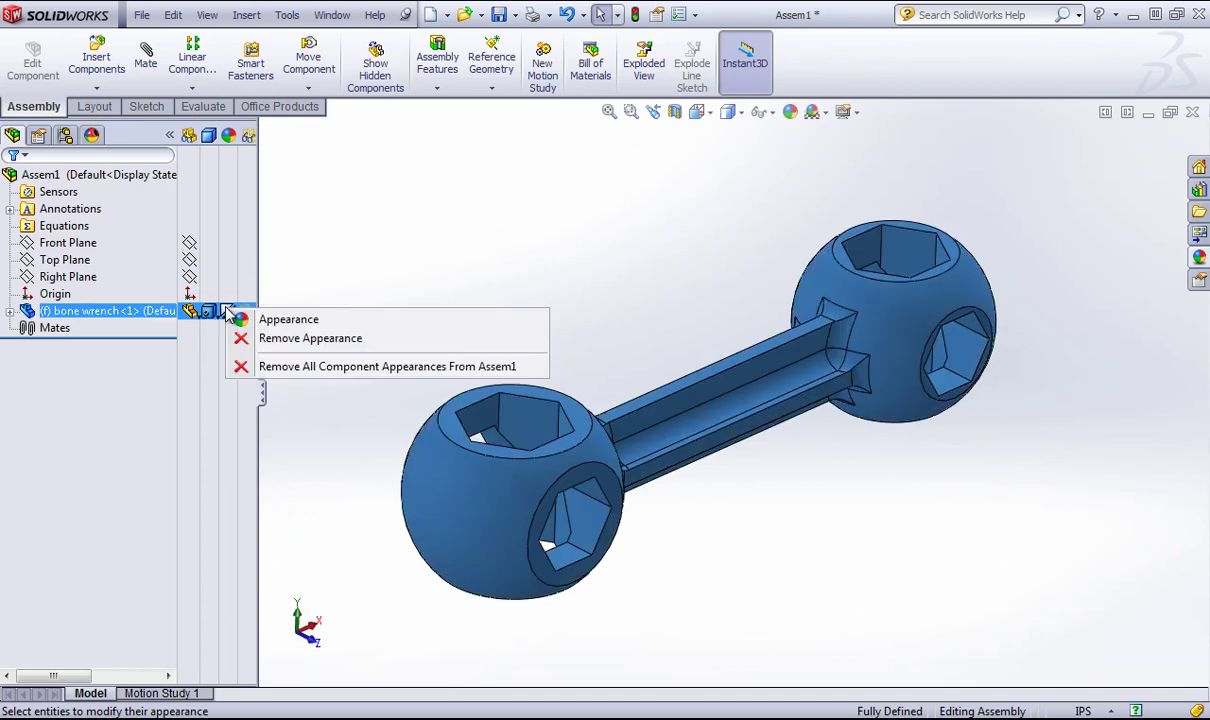
left_click(288, 338)
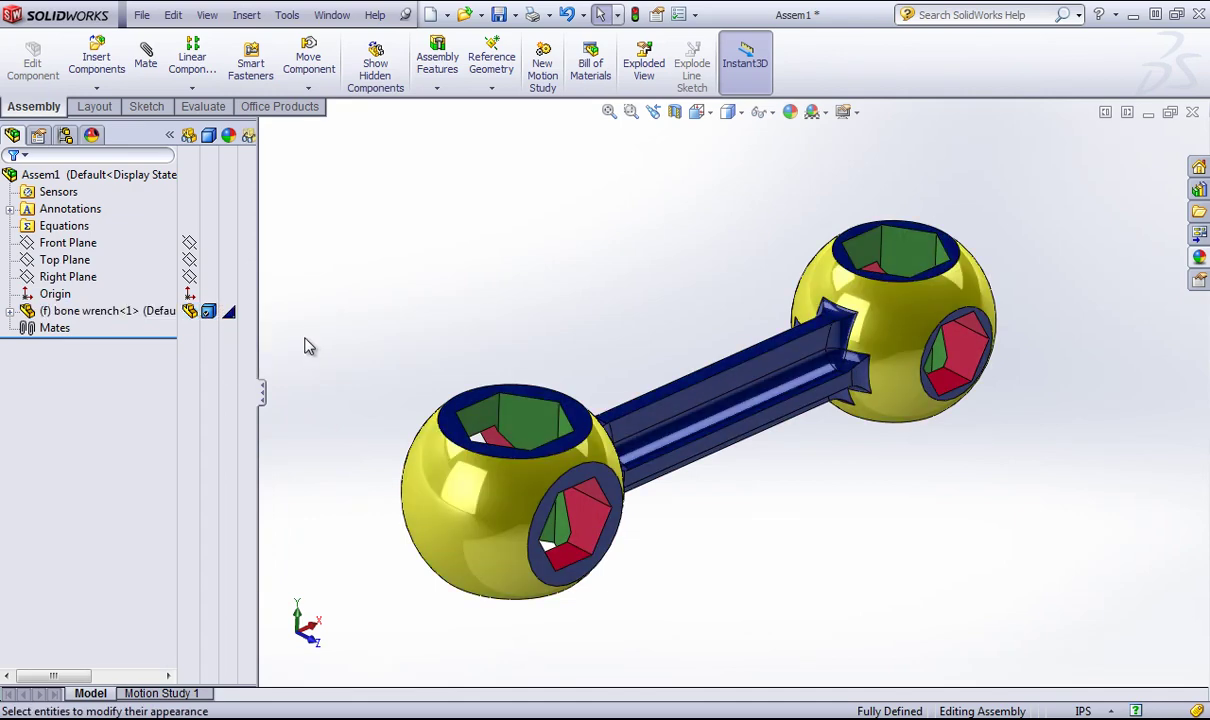
left_click(228, 312)
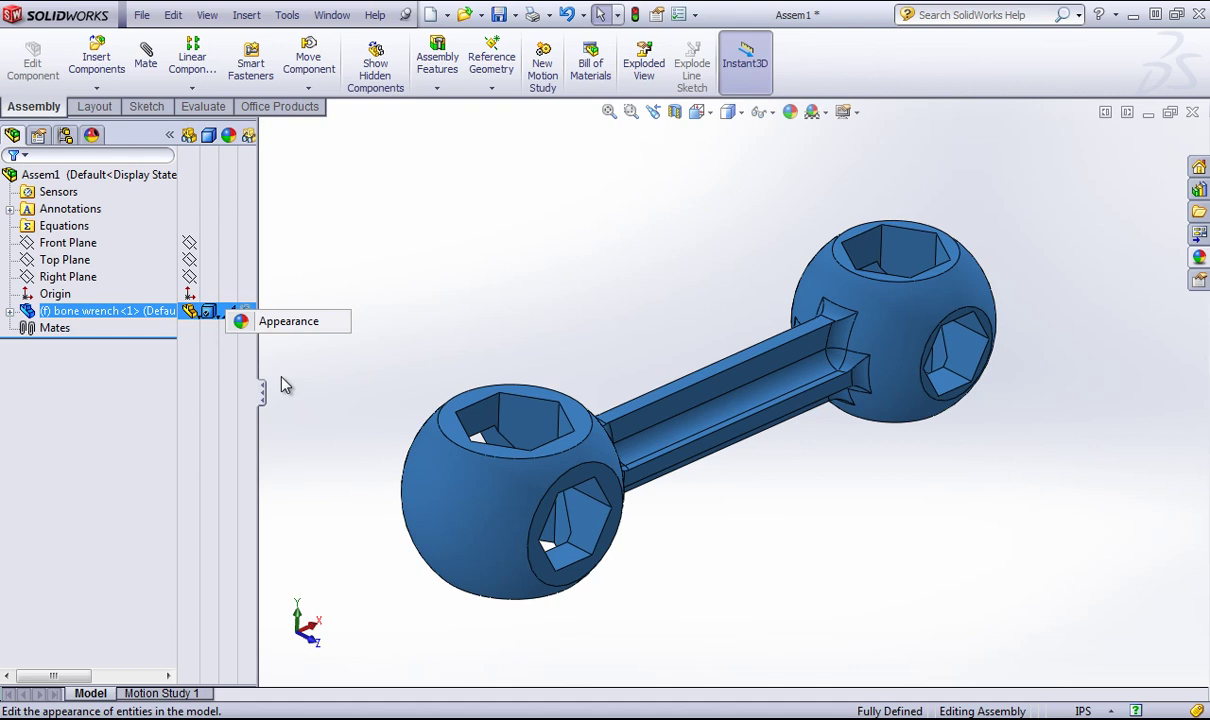
left_click(241, 322)
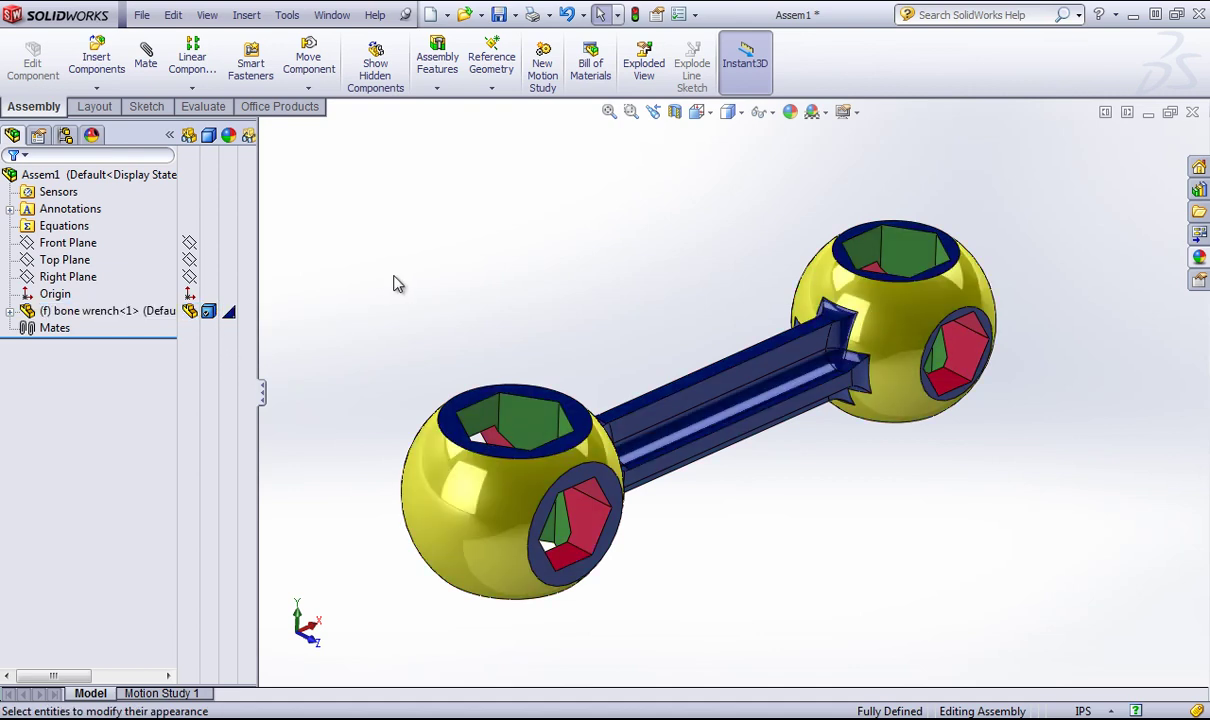
- Return to the bone wrench part, orbit to a lower side view and clear the selection
left_click(330, 15)
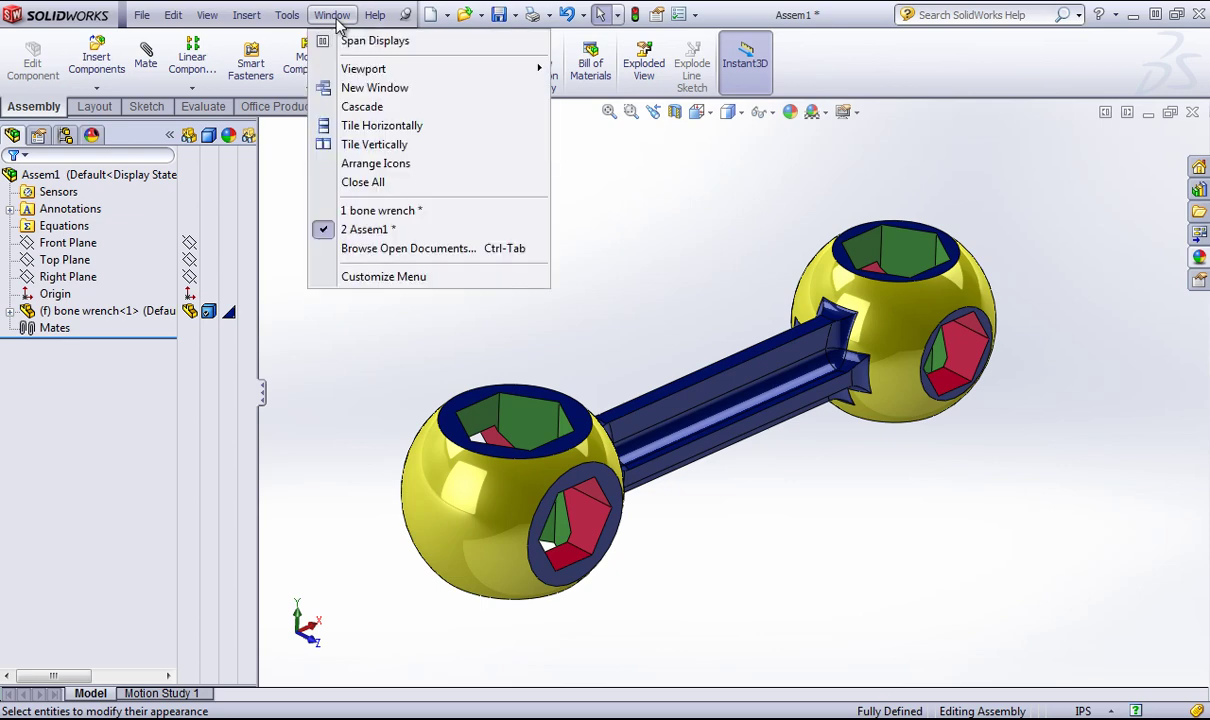
left_click(402, 210)
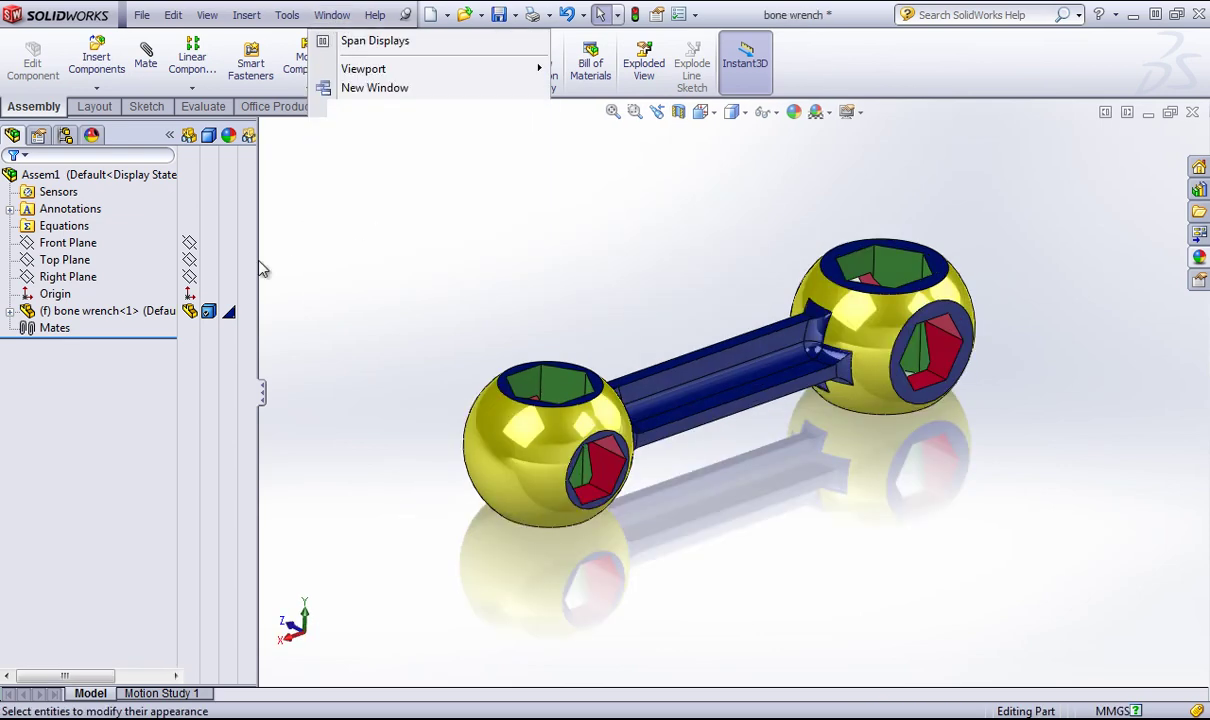
middle_click_drag(670, 530, 689, 399)
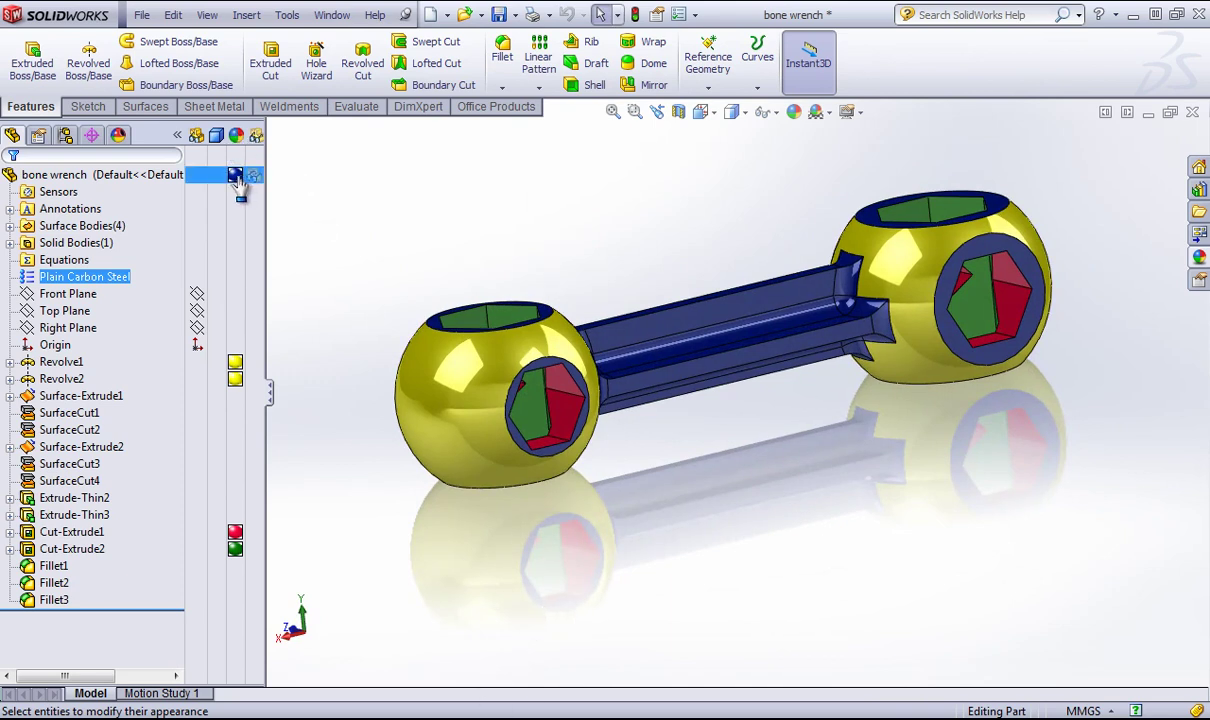
left_click(340, 216)
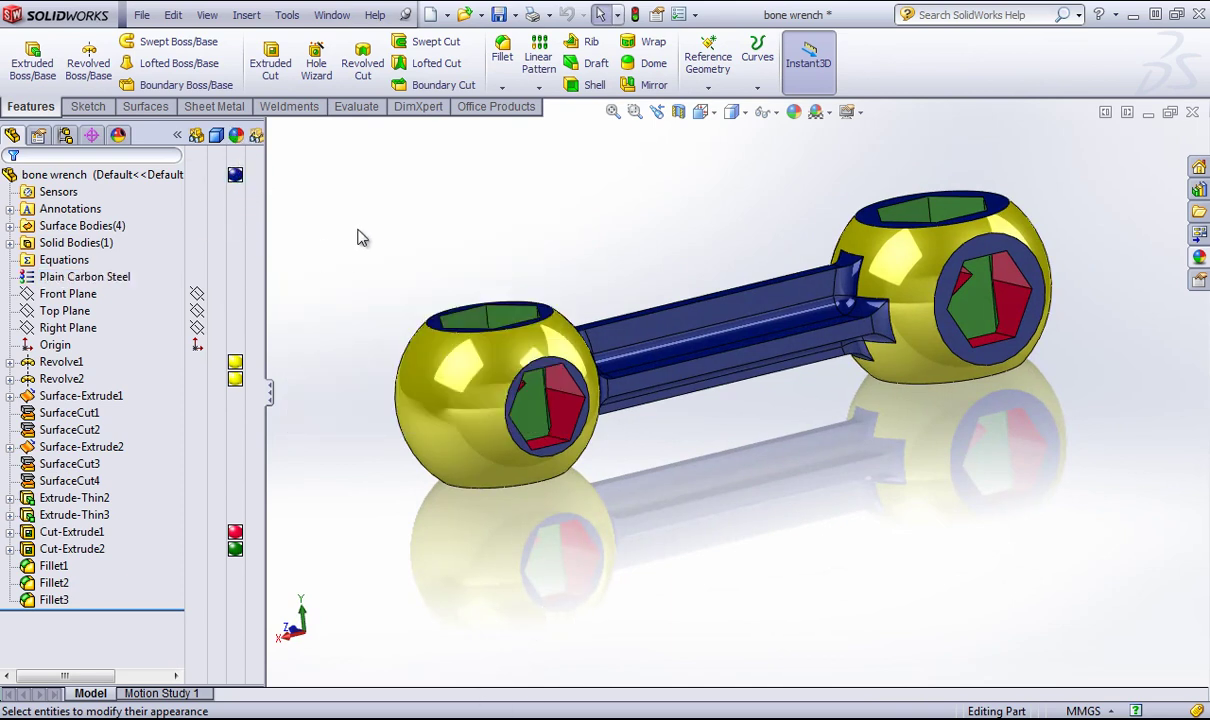
- Remove the part's blue colour and all part appearances, leaving the wrench plain grey
left_click(235, 178)
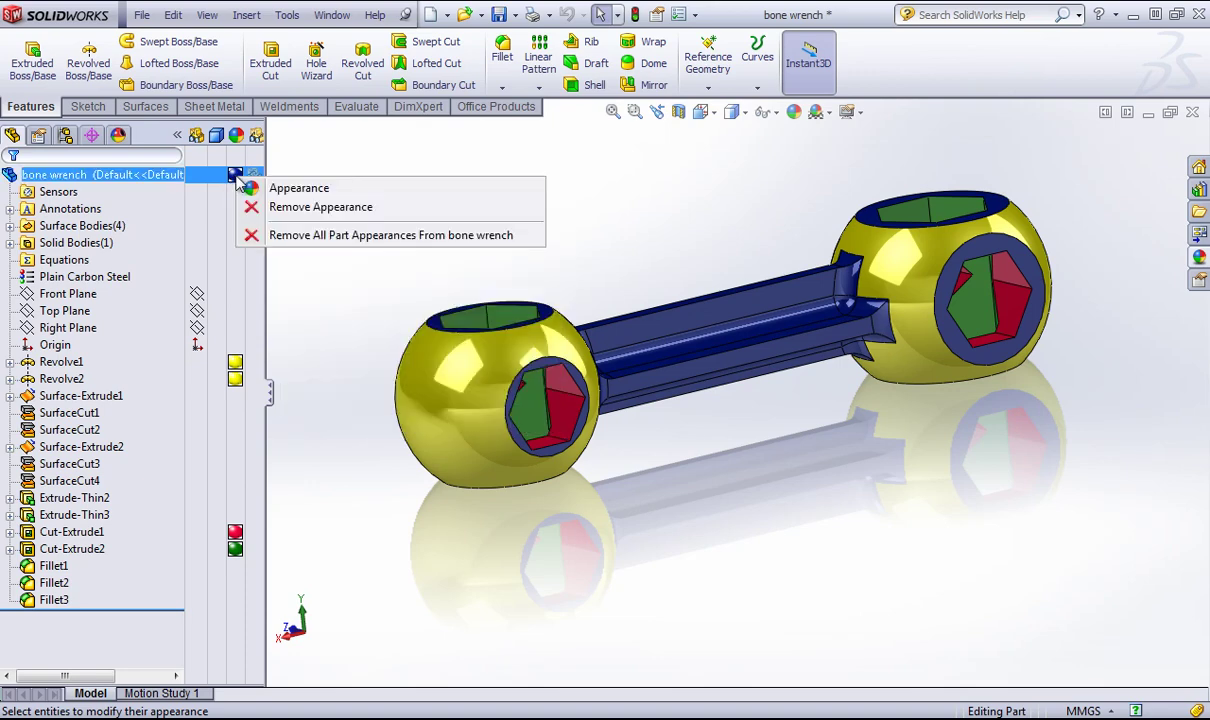
left_click(293, 207)
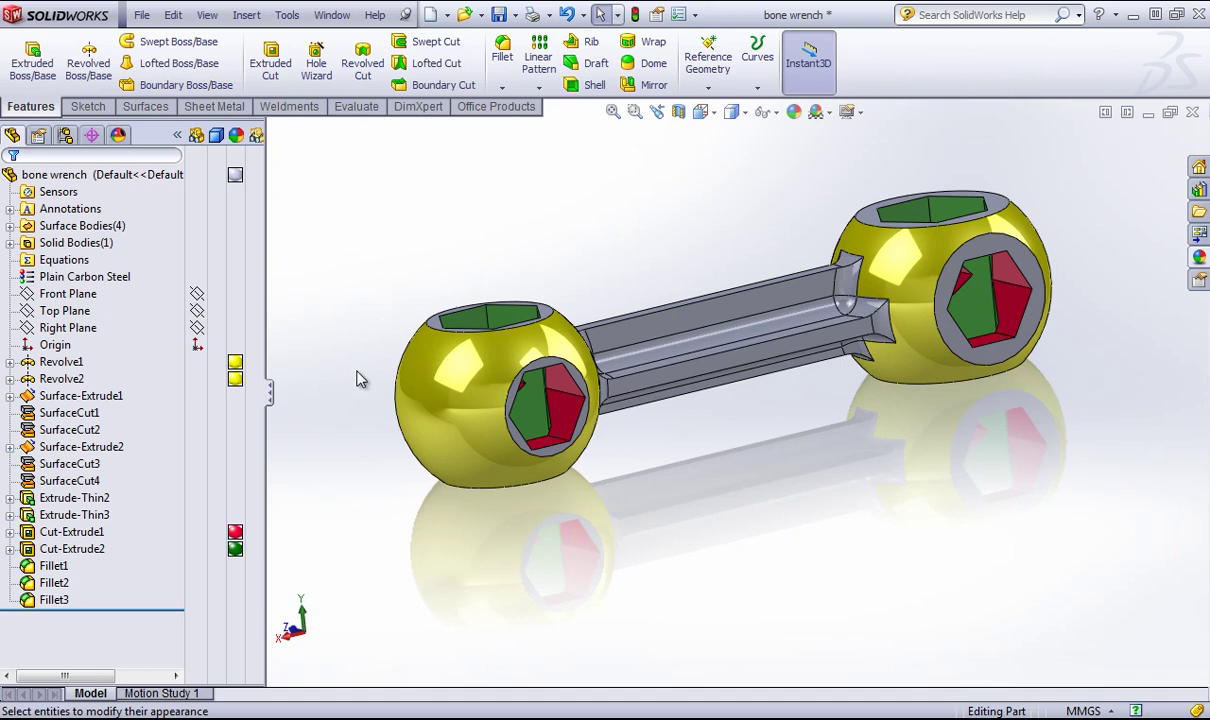
left_click(236, 362)
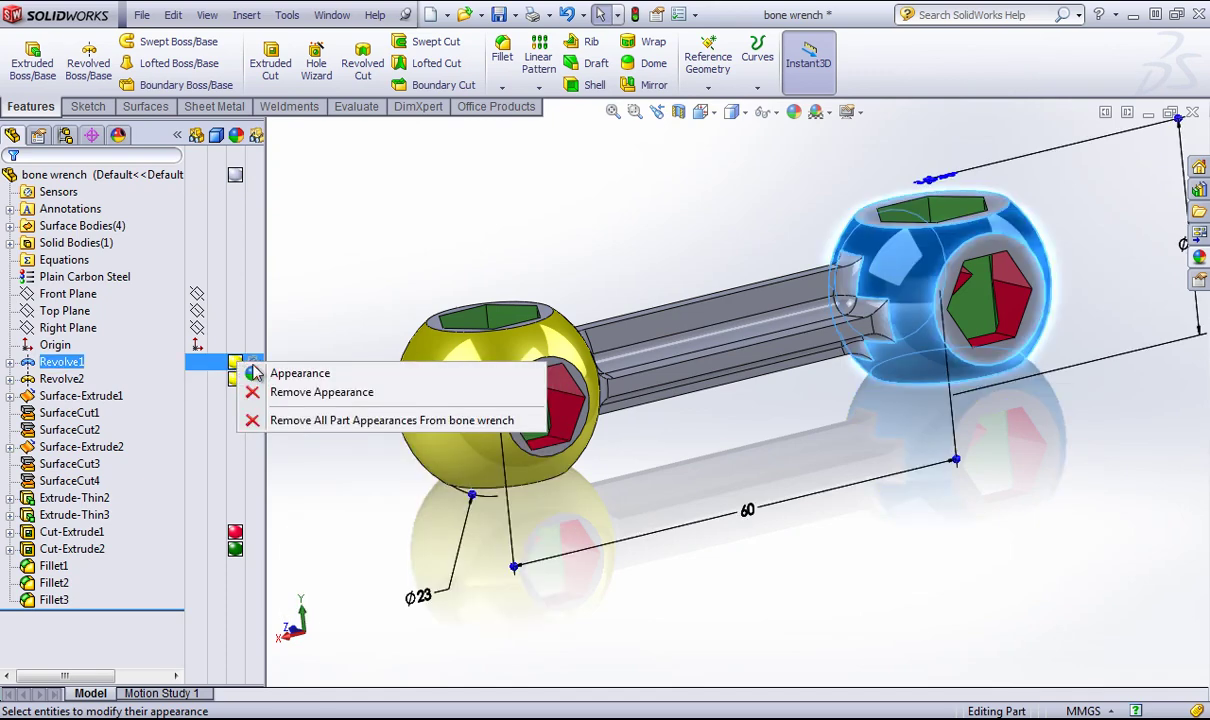
left_click(288, 419)
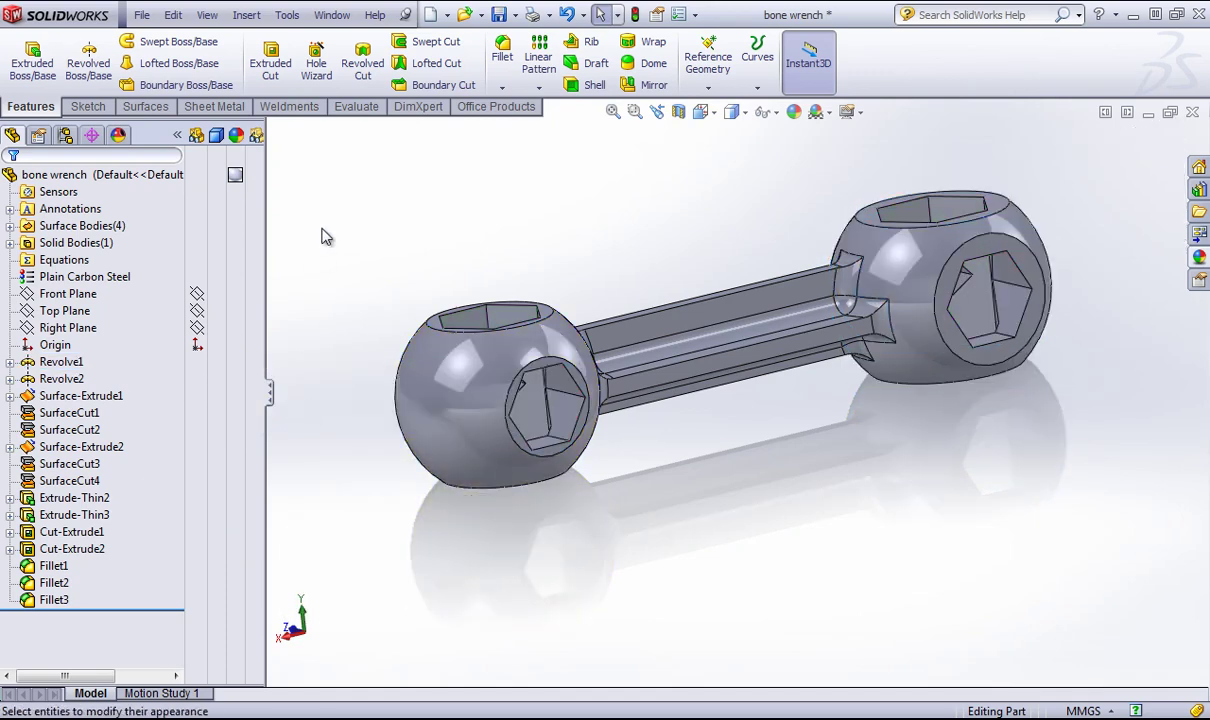
middle_click_drag(322, 236, 425, 192)
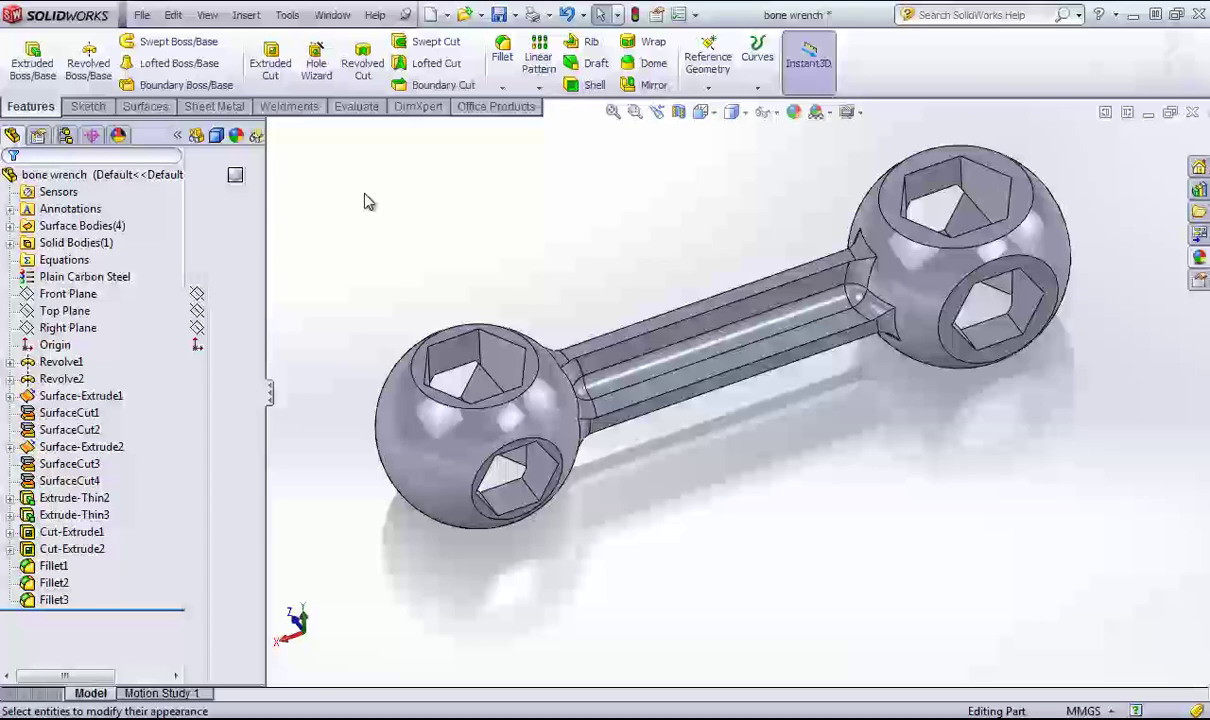
- Apply the Plain Carbon Steel material's carbon steel appearance to the wrench
right_click(97, 279)
left_click(128, 283)
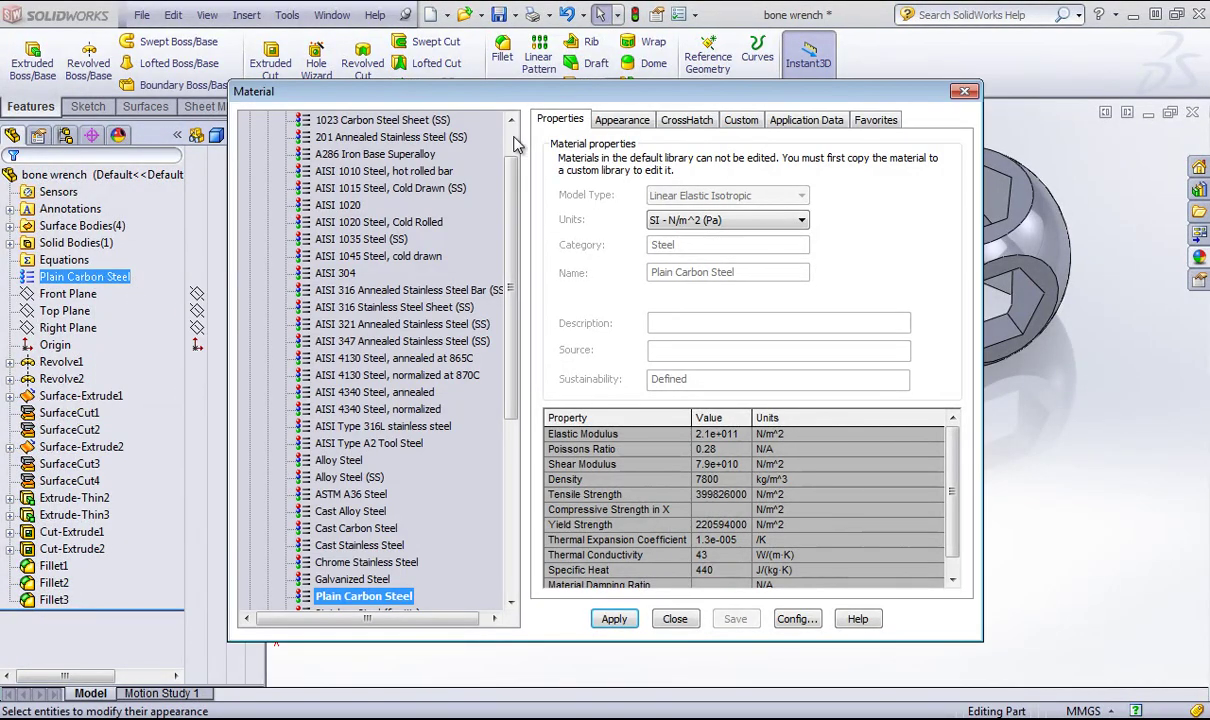
left_click(612, 120)
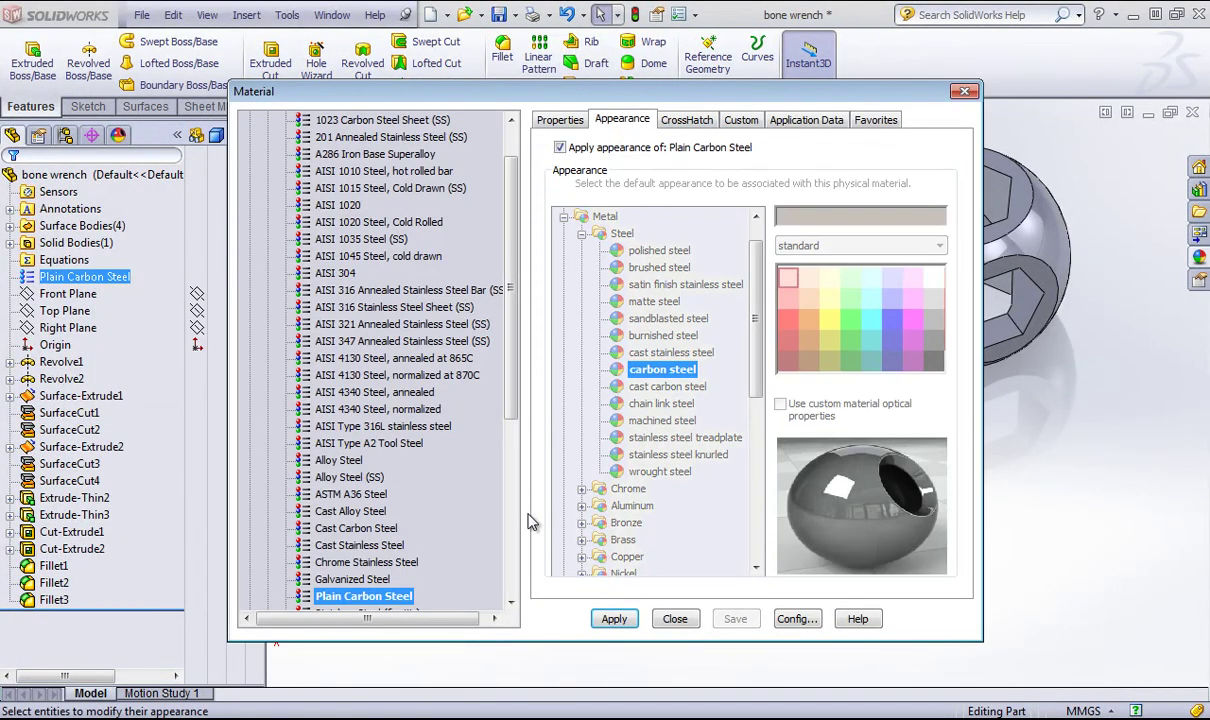
left_click(622, 622)
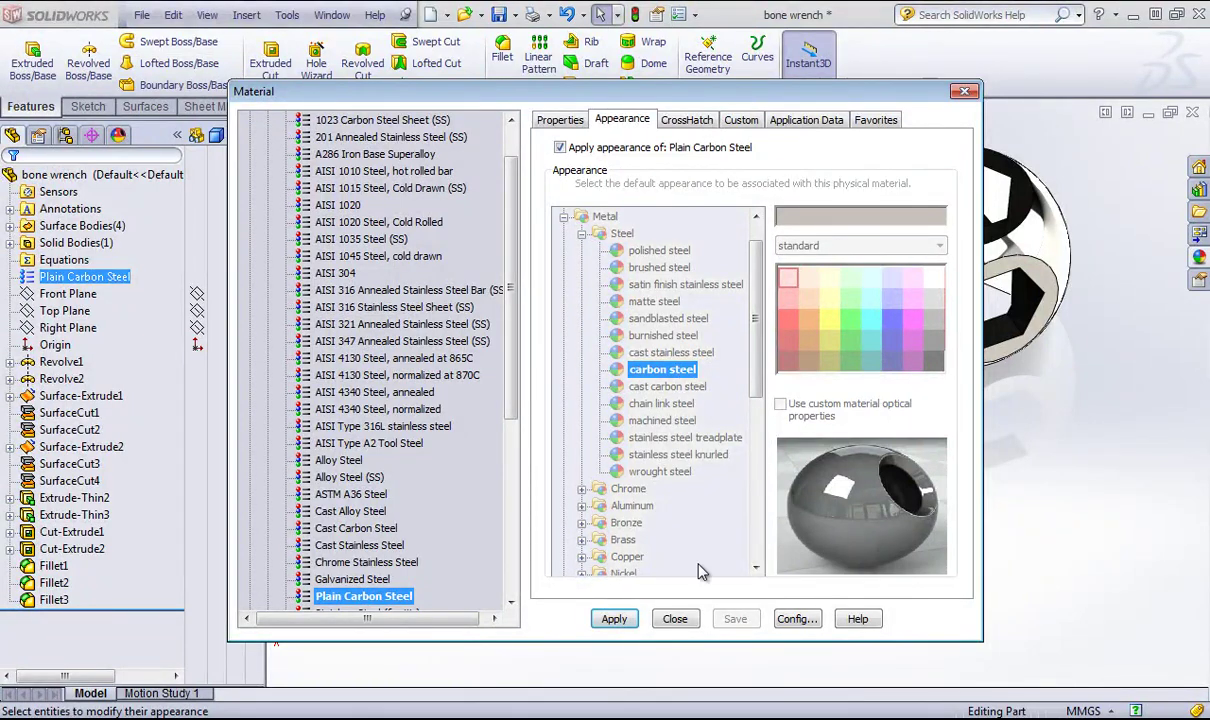
left_click(675, 620)
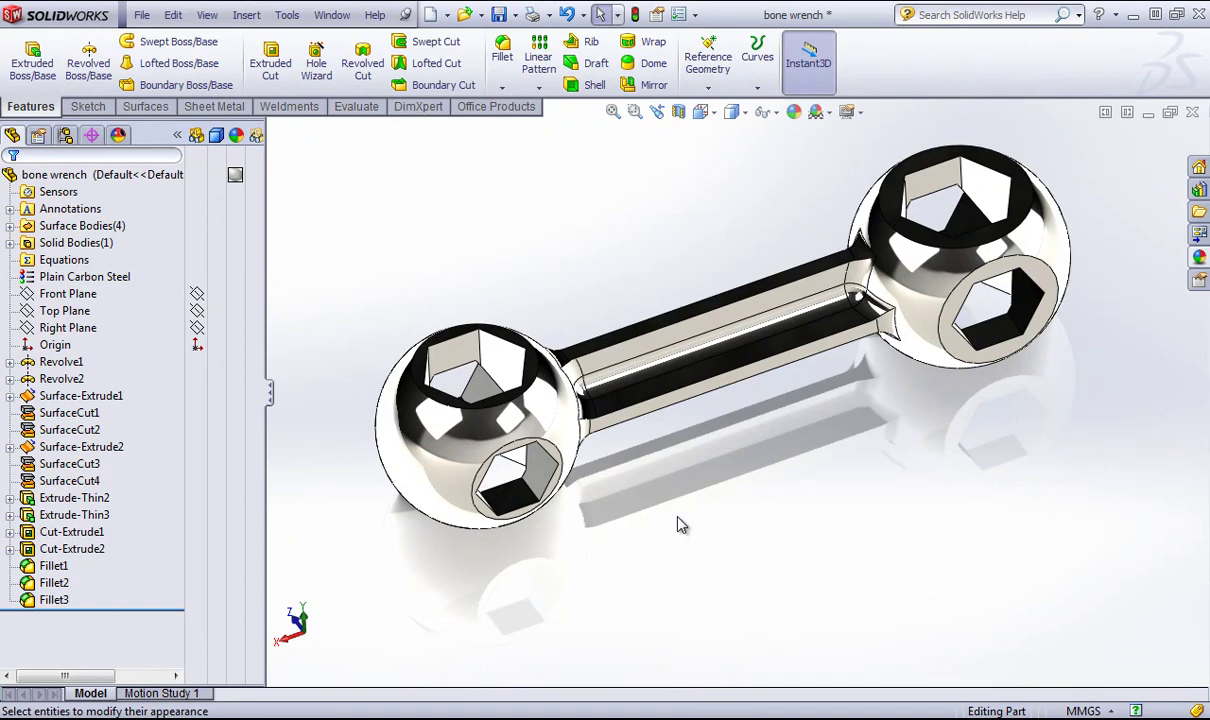
middle_click_drag(678, 524, 697, 437)
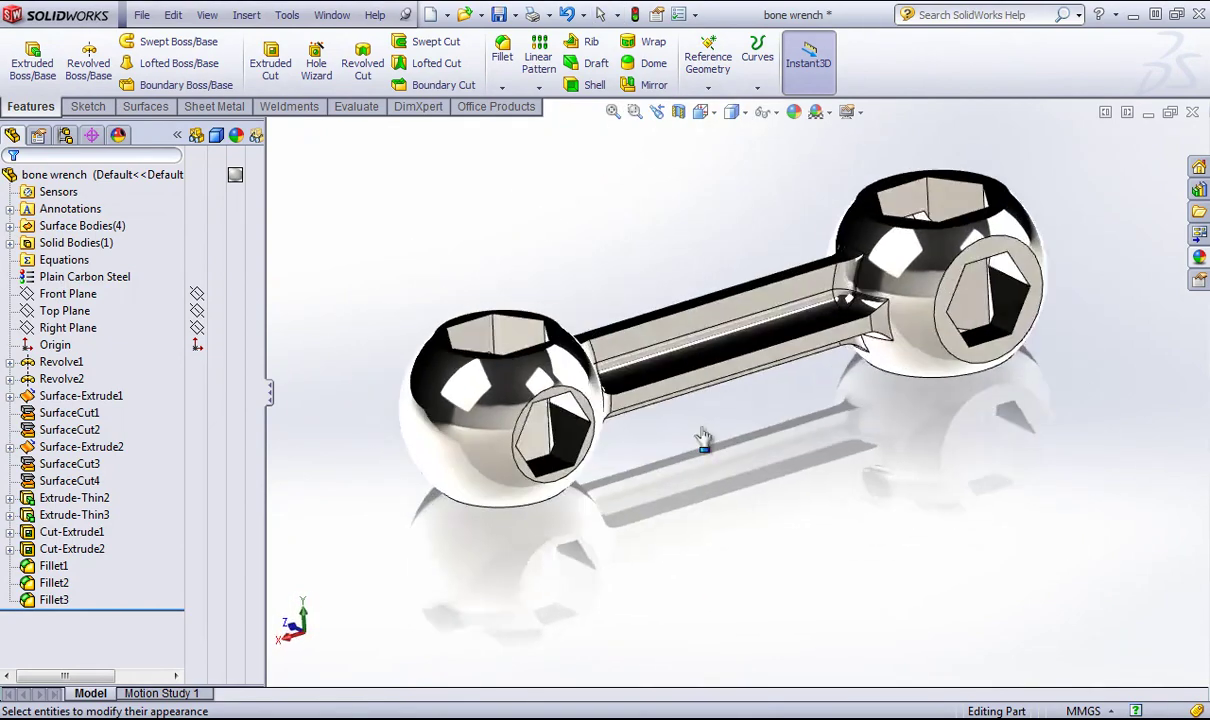
left_click(235, 175)
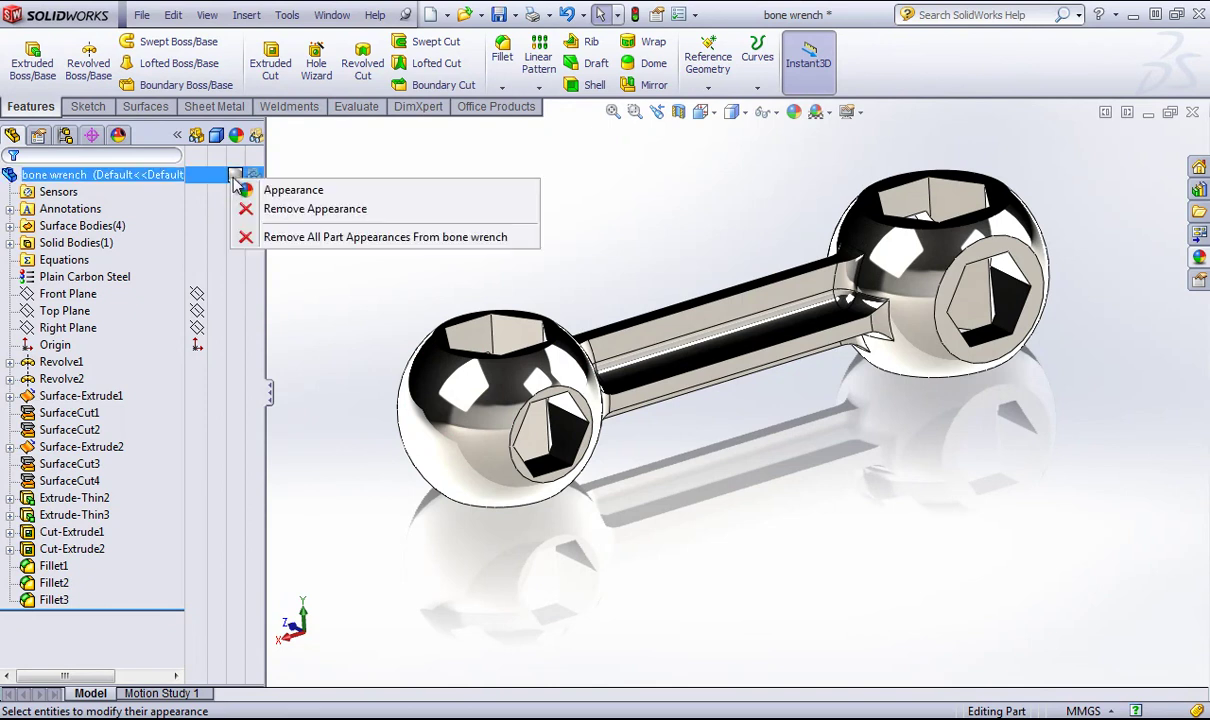
left_click(297, 210)
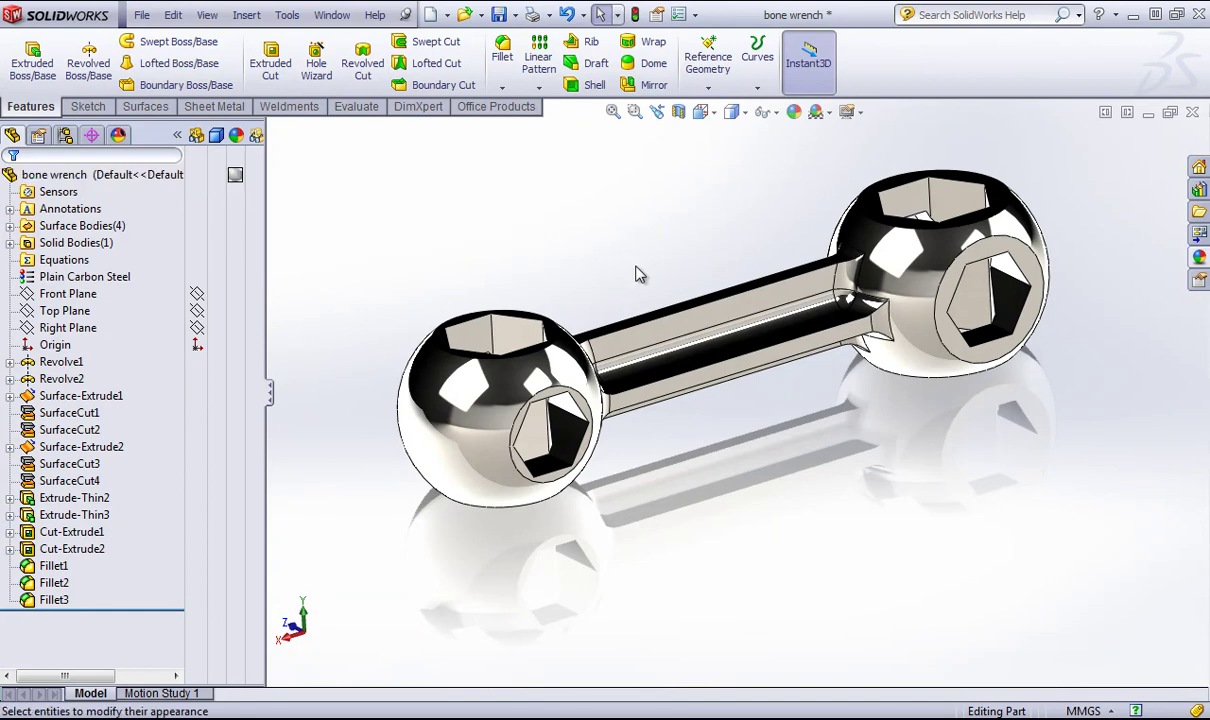
middle_click_drag(638, 273, 712, 218)
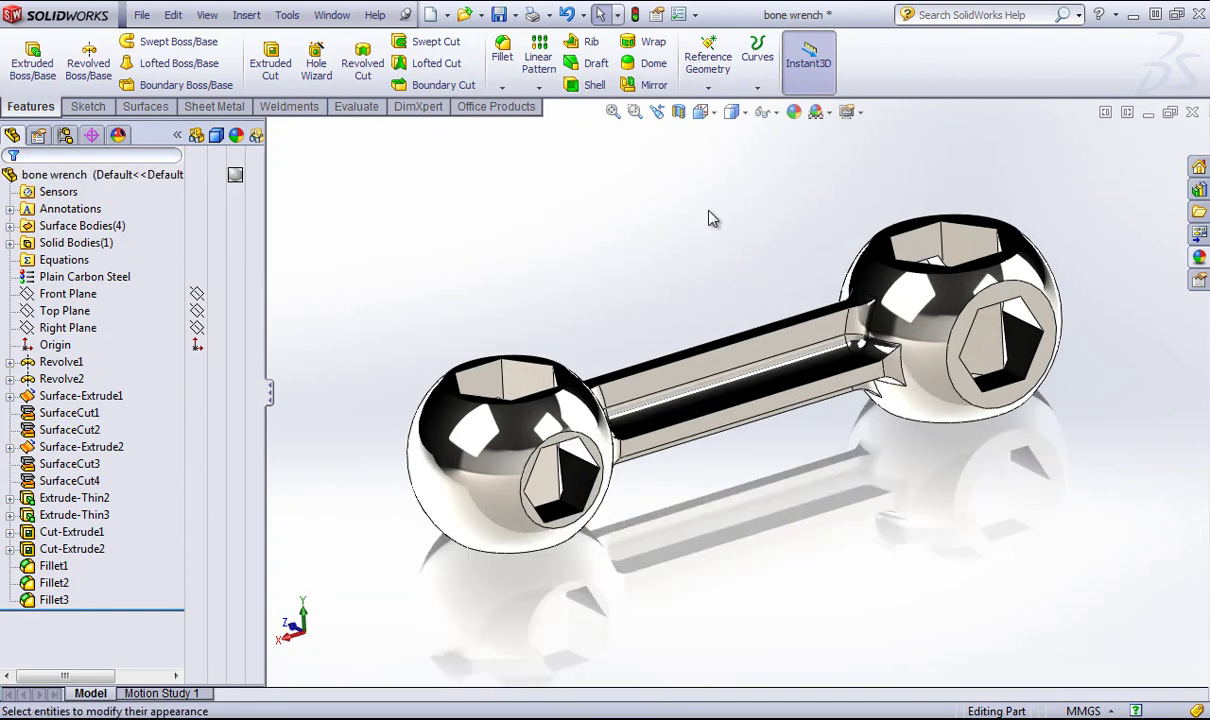
- Give the whole bone wrench part a deep glossy green part-level colour
left_click(1199, 257)
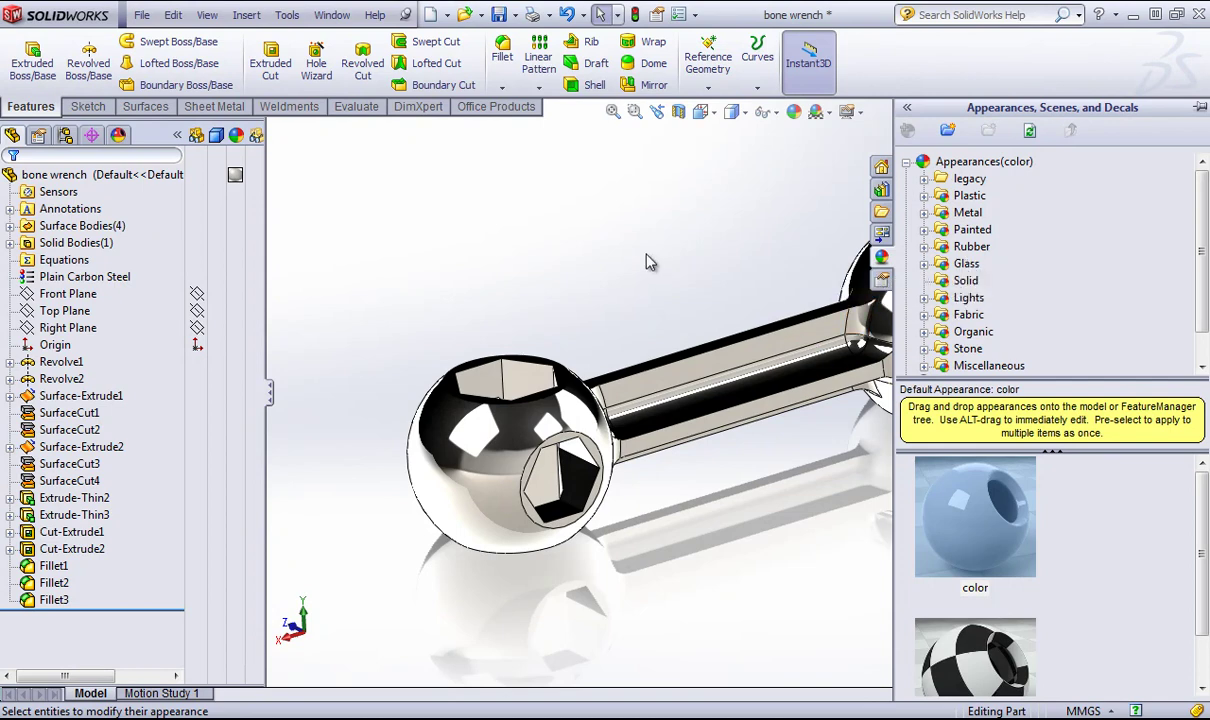
left_click(800, 250)
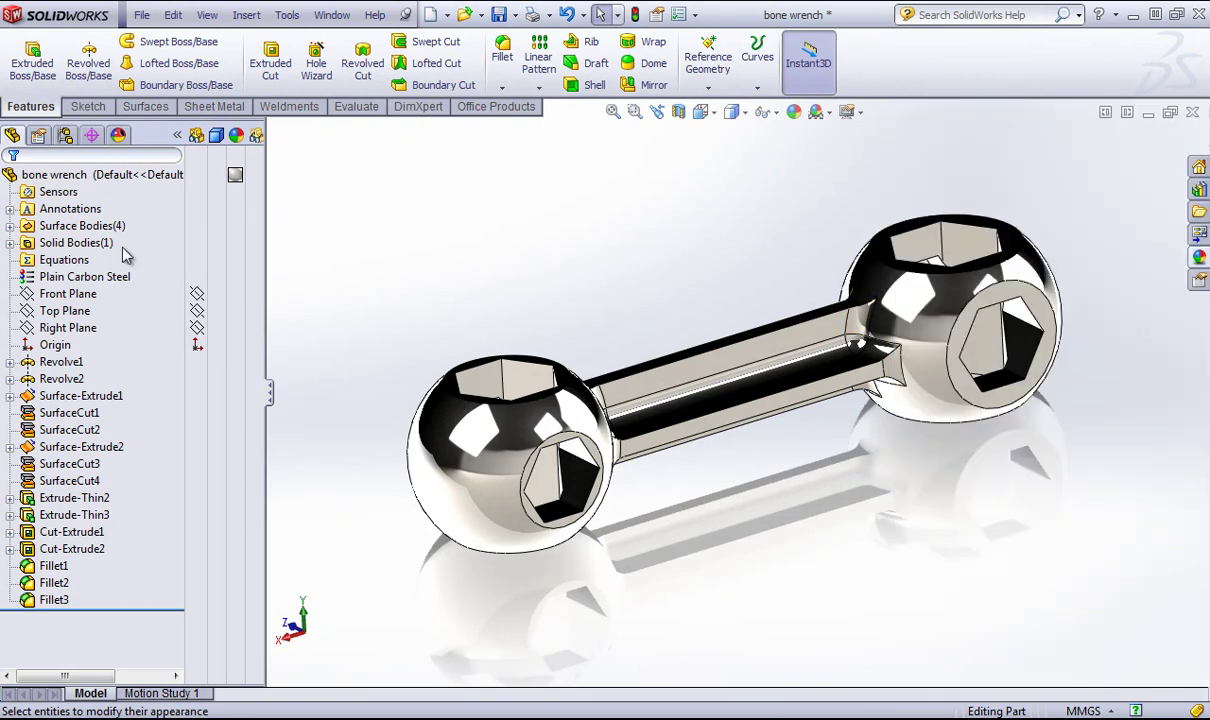
left_click(235, 176)
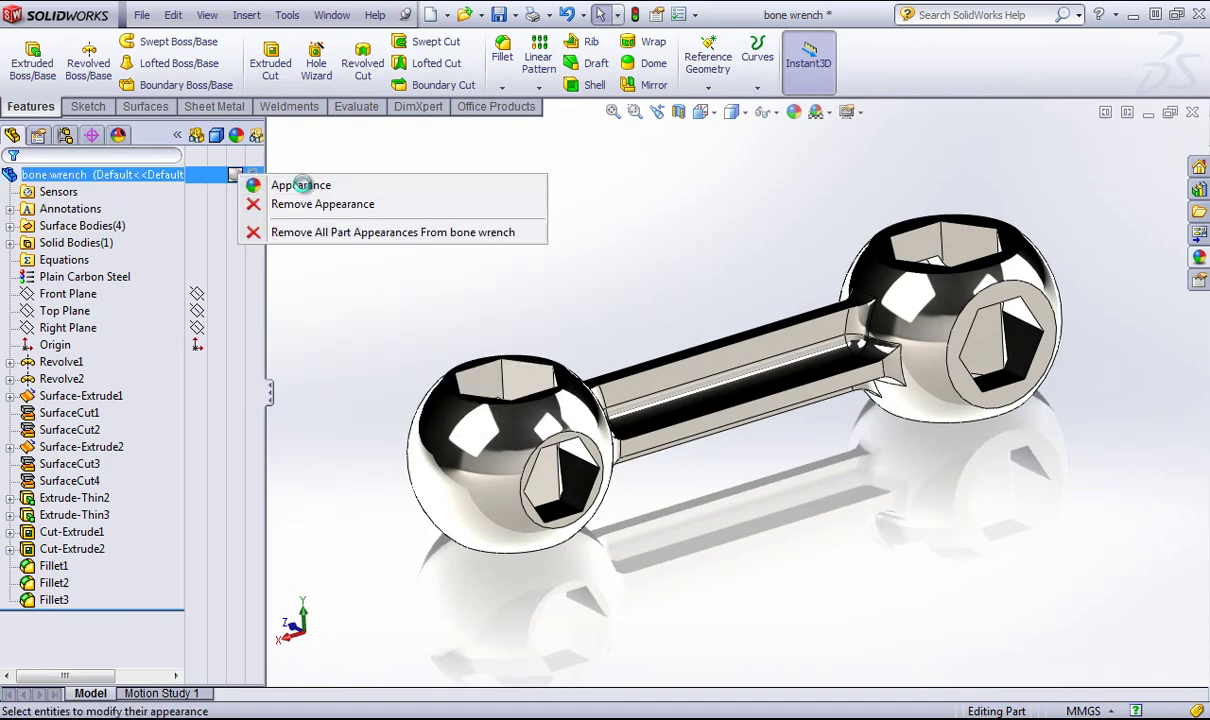
left_click(300, 185)
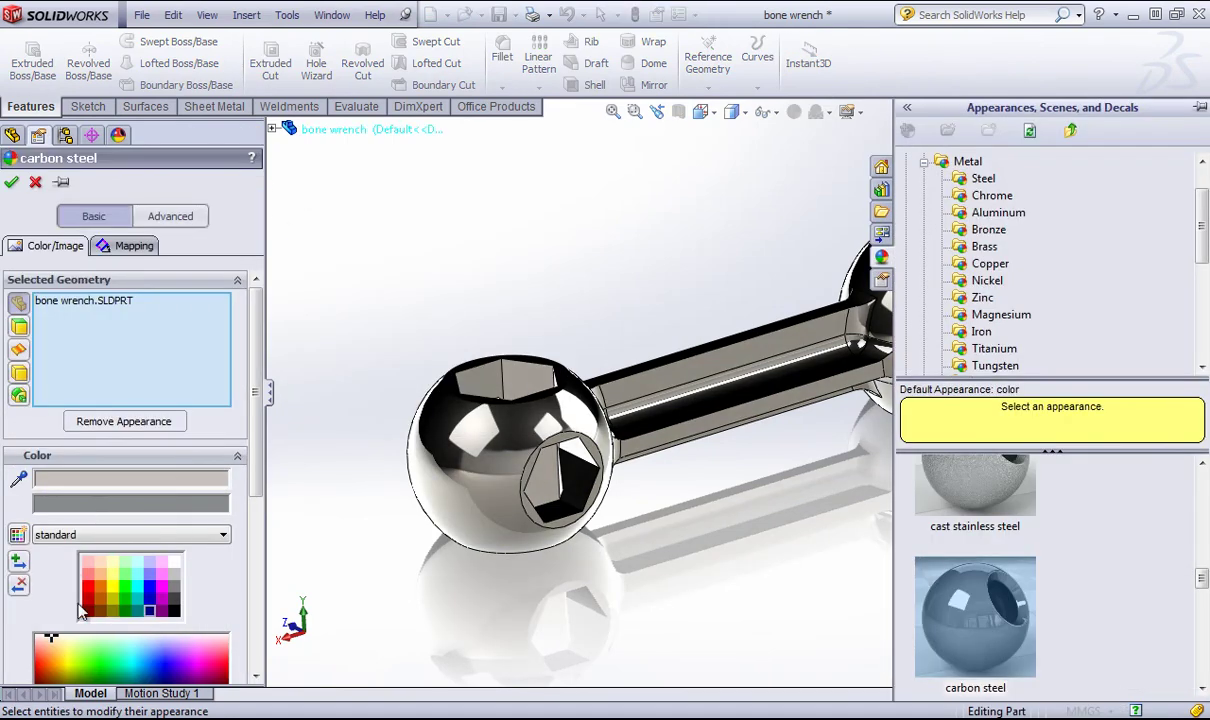
left_click(129, 590)
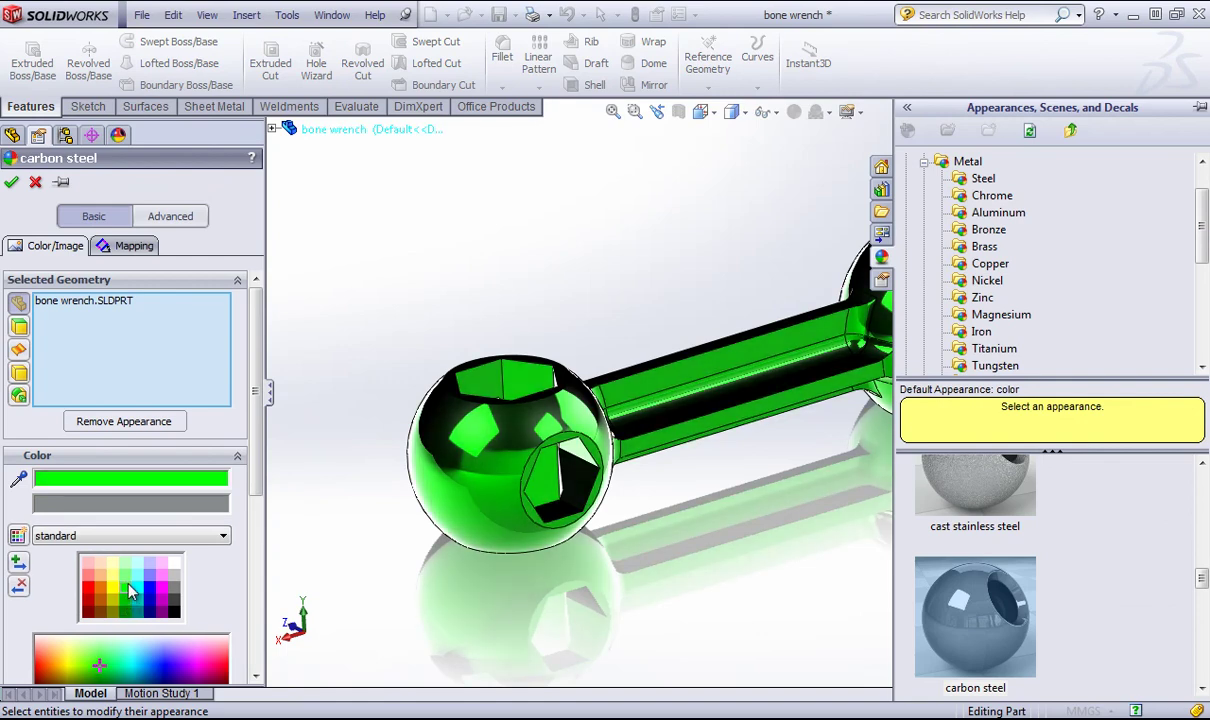
left_click(124, 580)
left_click(124, 598)
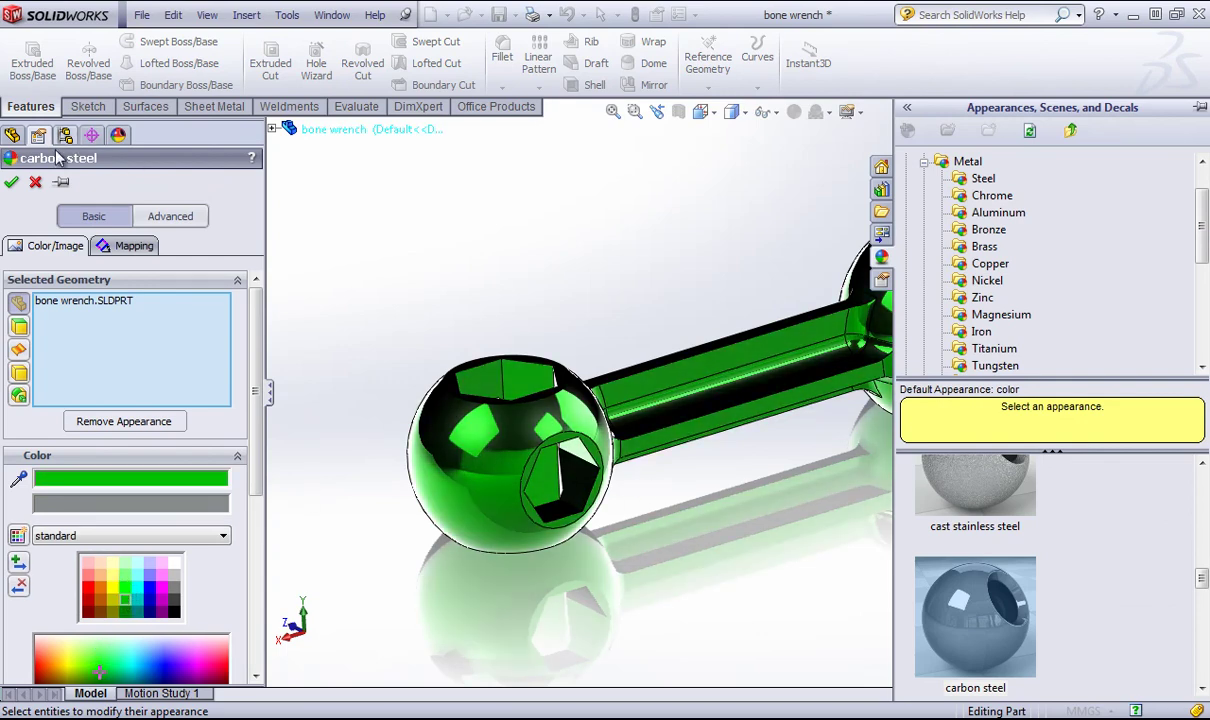
left_click(12, 182)
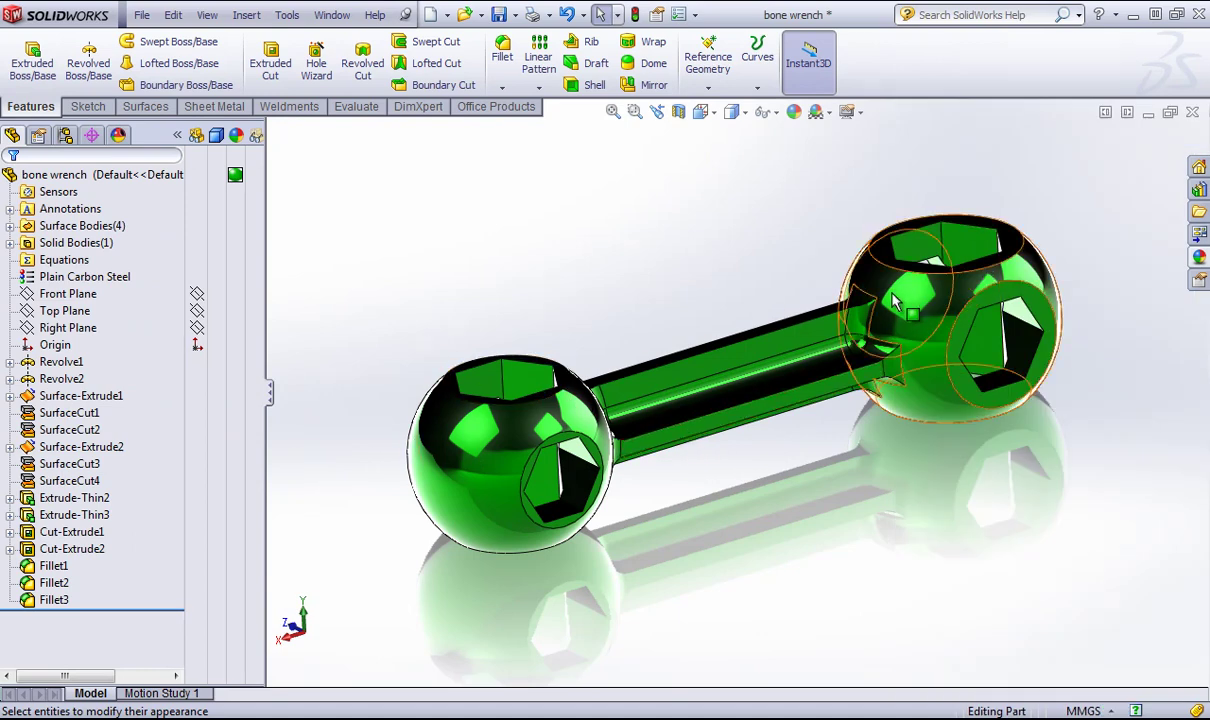
- Colour the outer face of the left ball dark grey, leaving the rest green
left_click(235, 174)
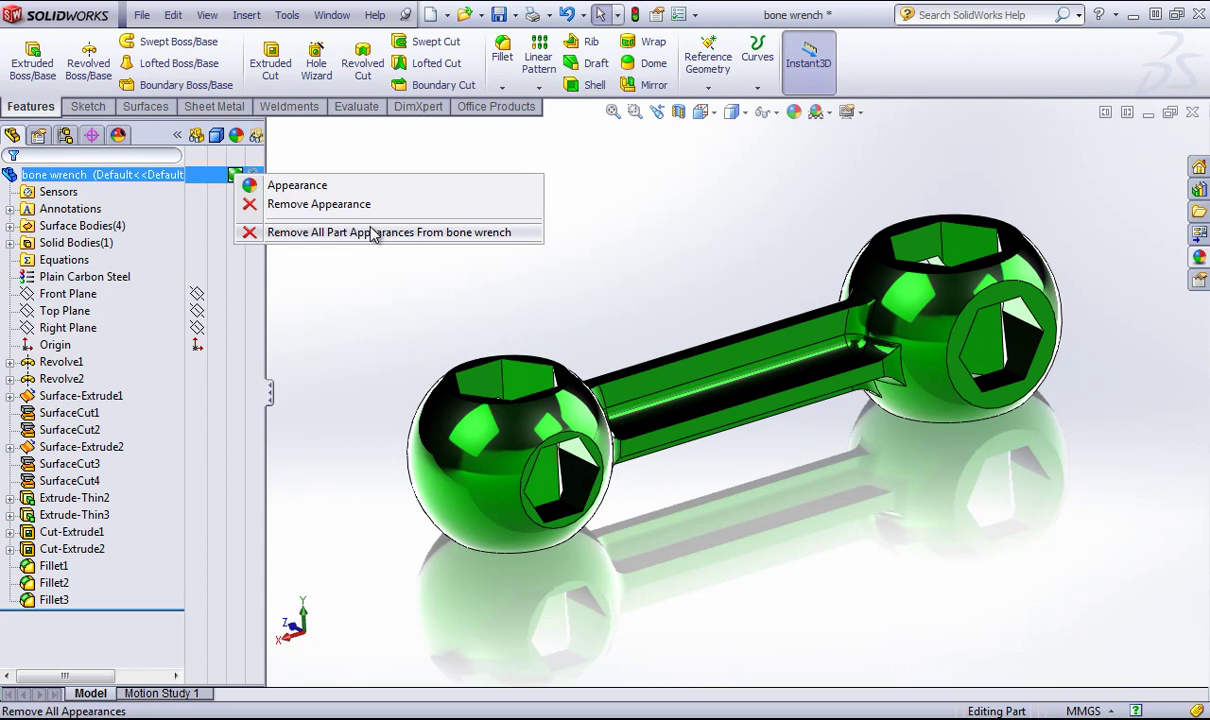
left_click(323, 310)
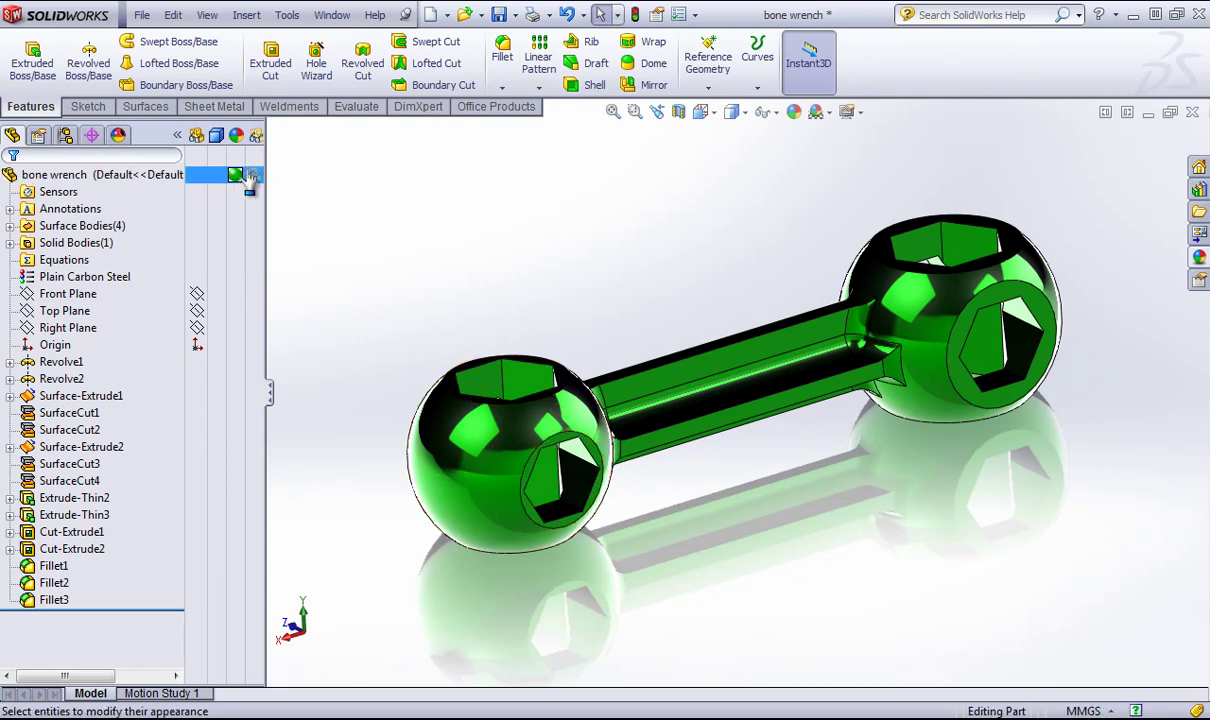
left_click(472, 470)
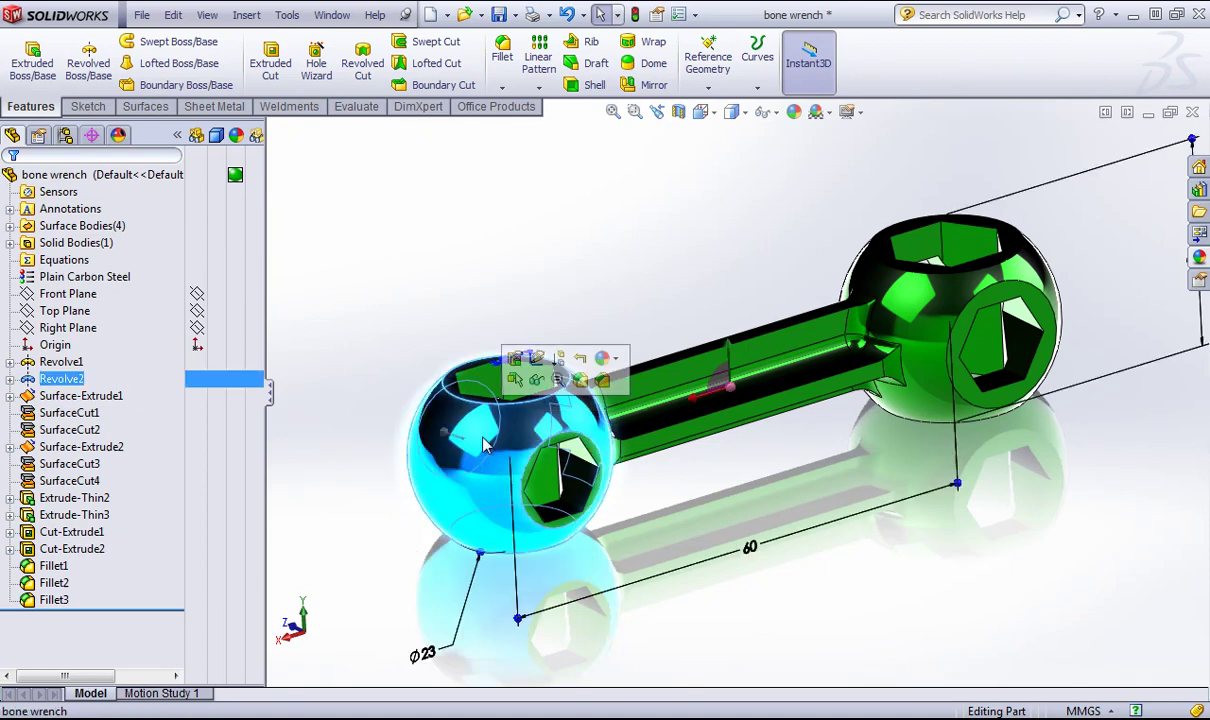
left_click(616, 390)
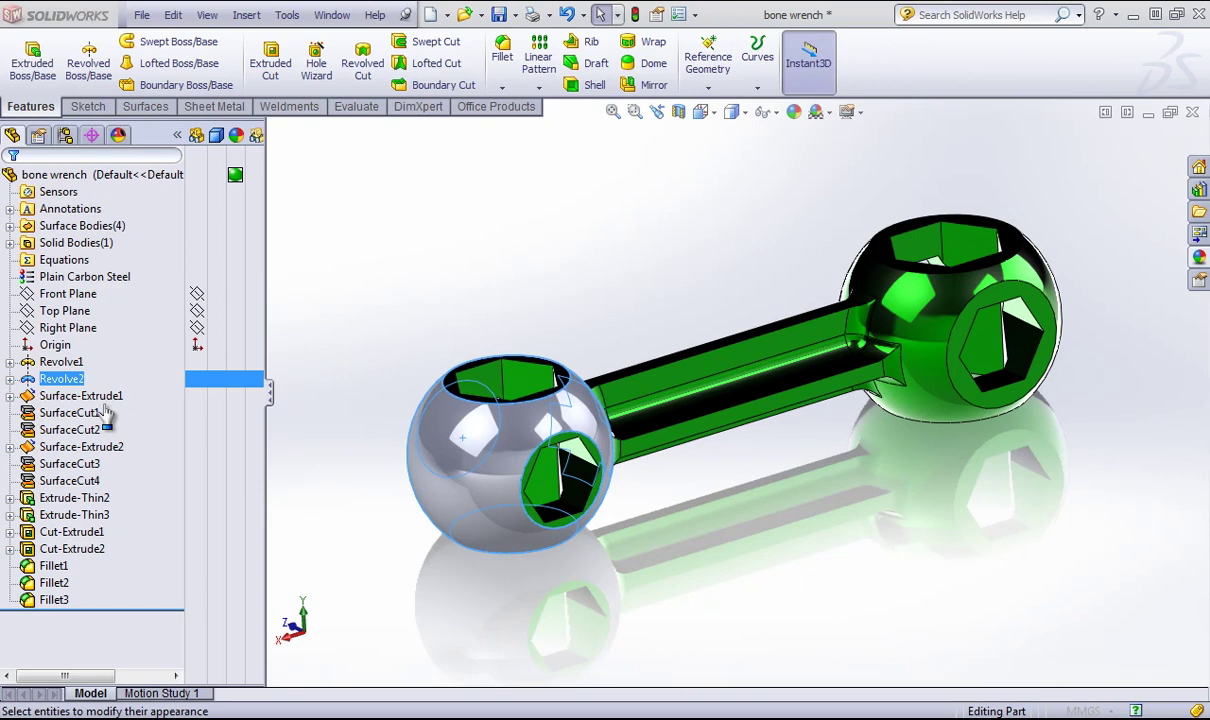
left_click(127, 557)
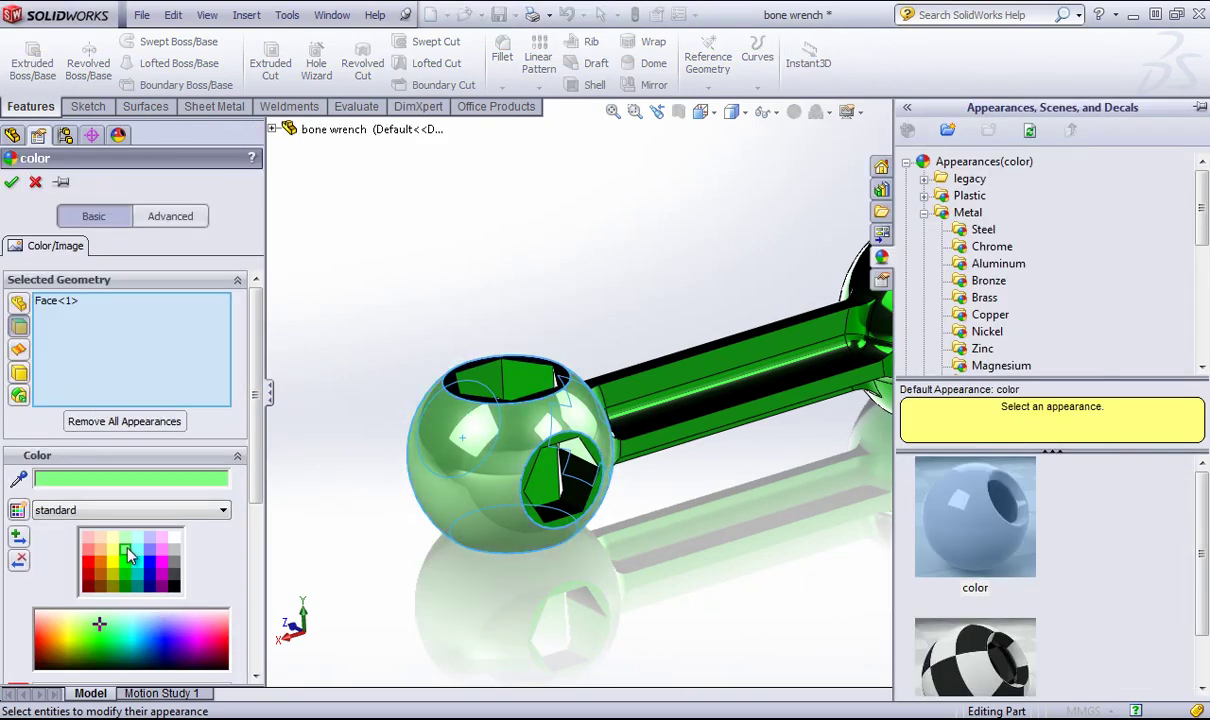
left_click(149, 549)
left_click(175, 573)
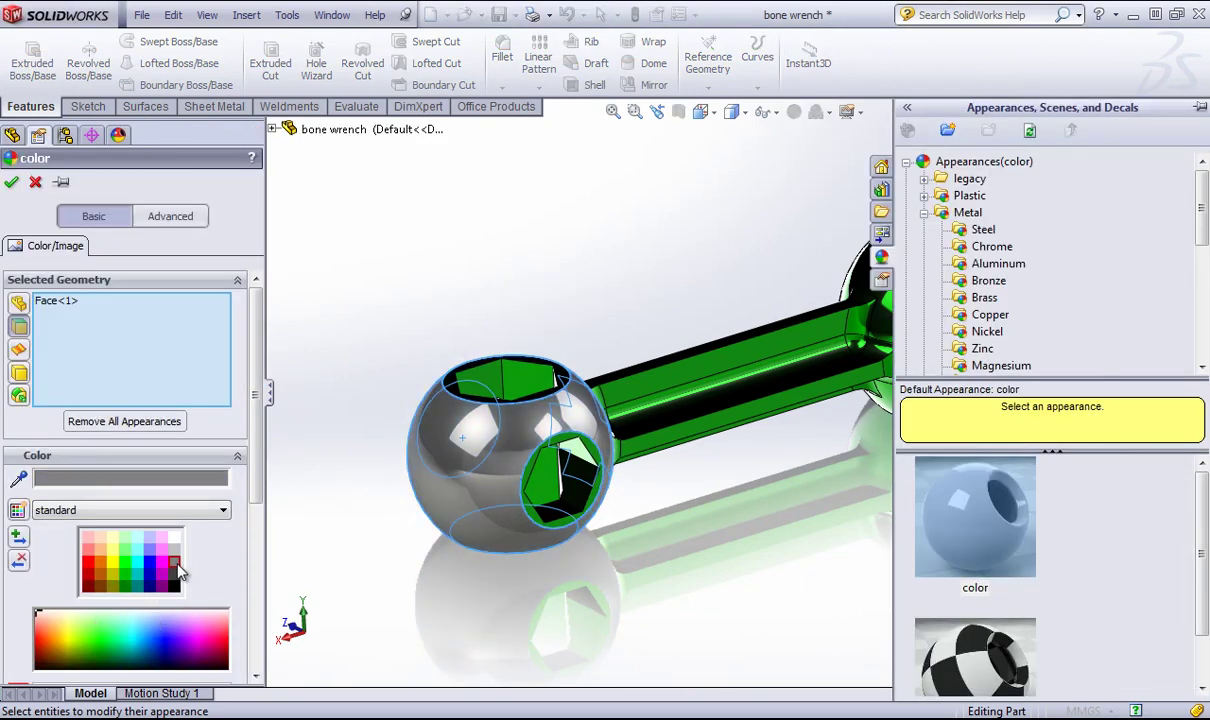
left_click(13, 182)
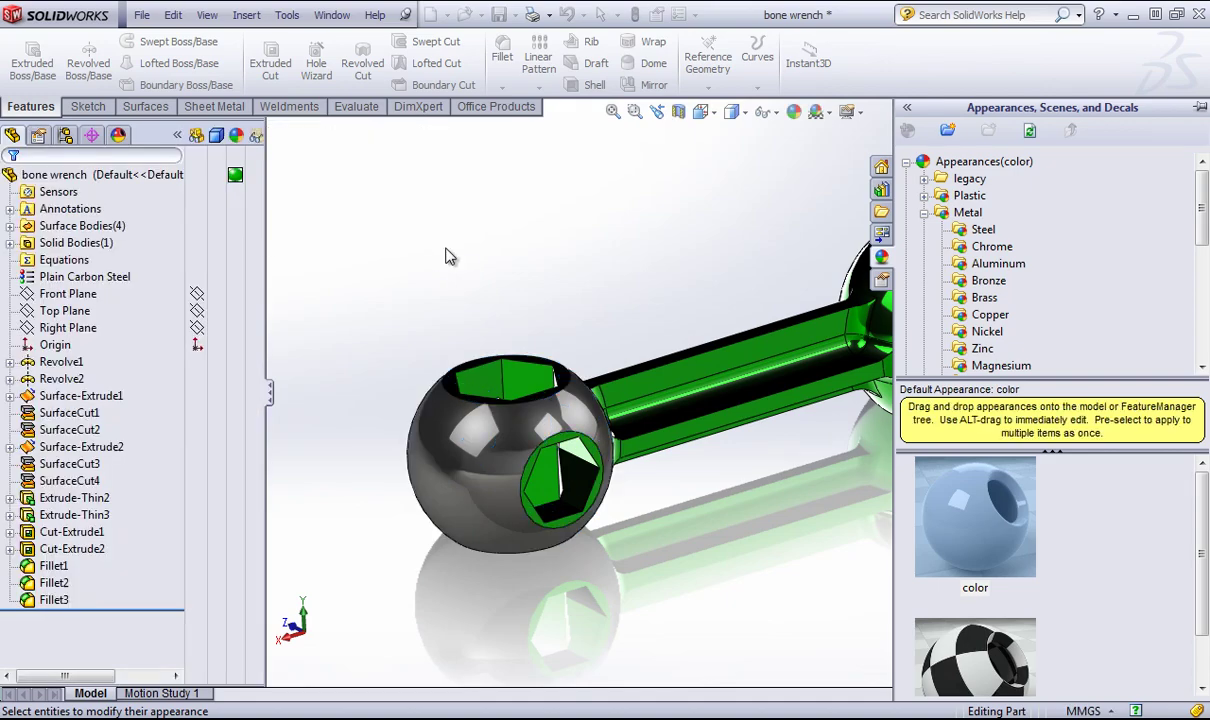
- Orbit and zoom around the wrench, then select the right ball and show its appearance options
middle_click_drag(447, 253, 398, 405)
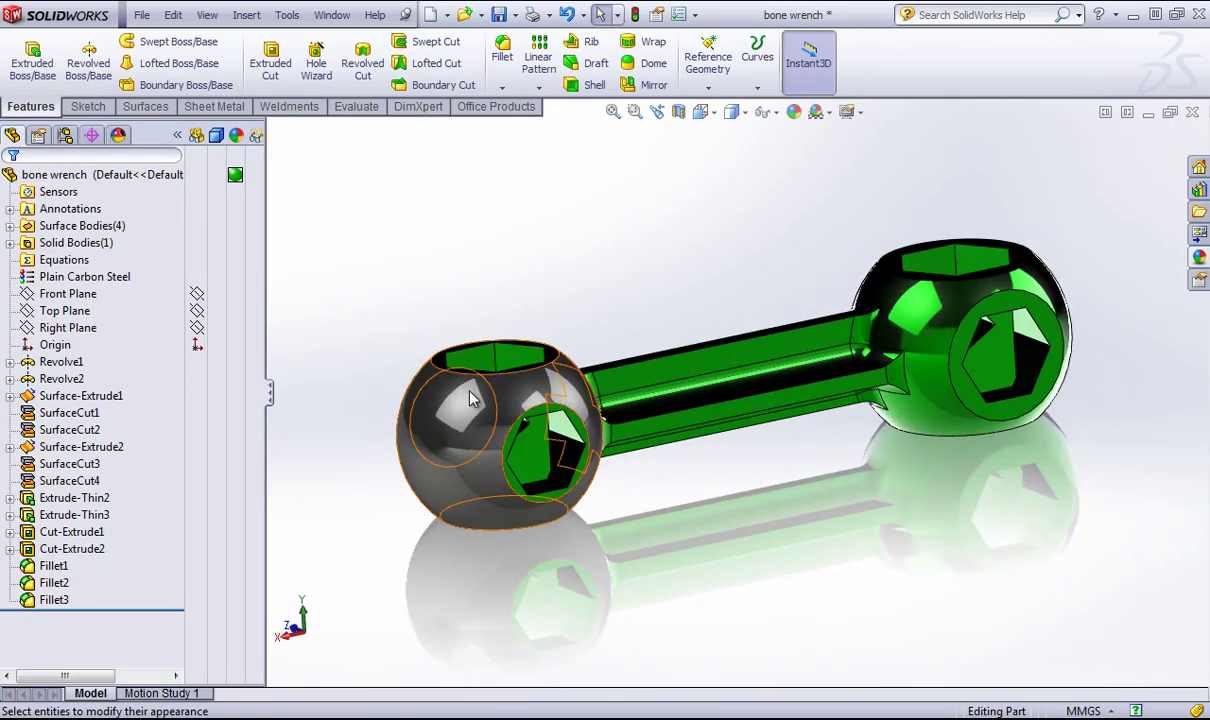
middle_click_drag(421, 231, 470, 262)
scroll(677, 321, "up", 2)
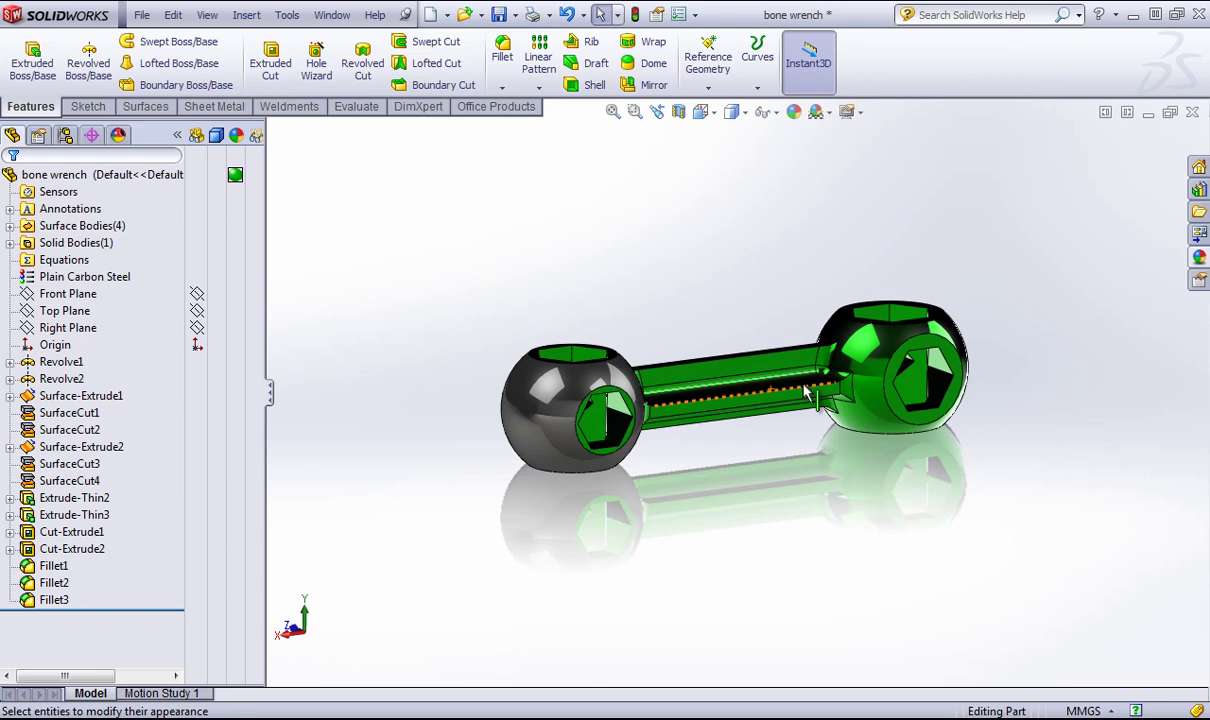
middle_click_drag(770, 375, 759, 238)
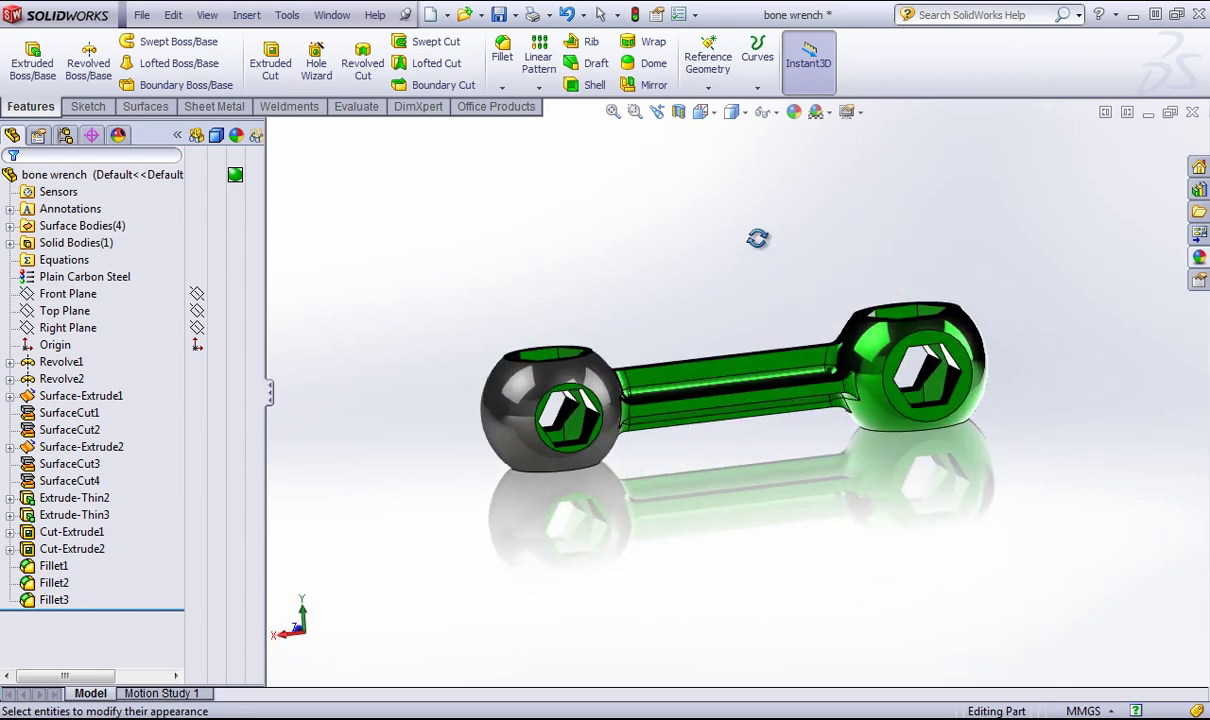
middle_click_drag(886, 305, 735, 278)
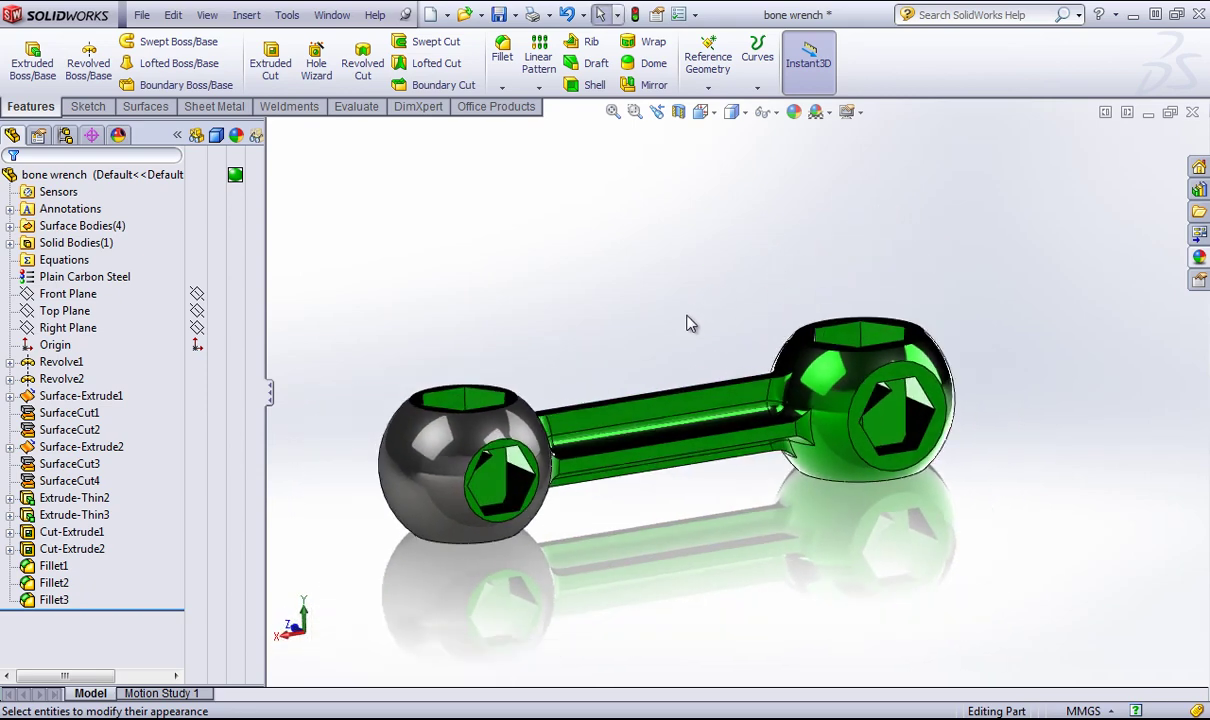
scroll(680, 318, "up", 2)
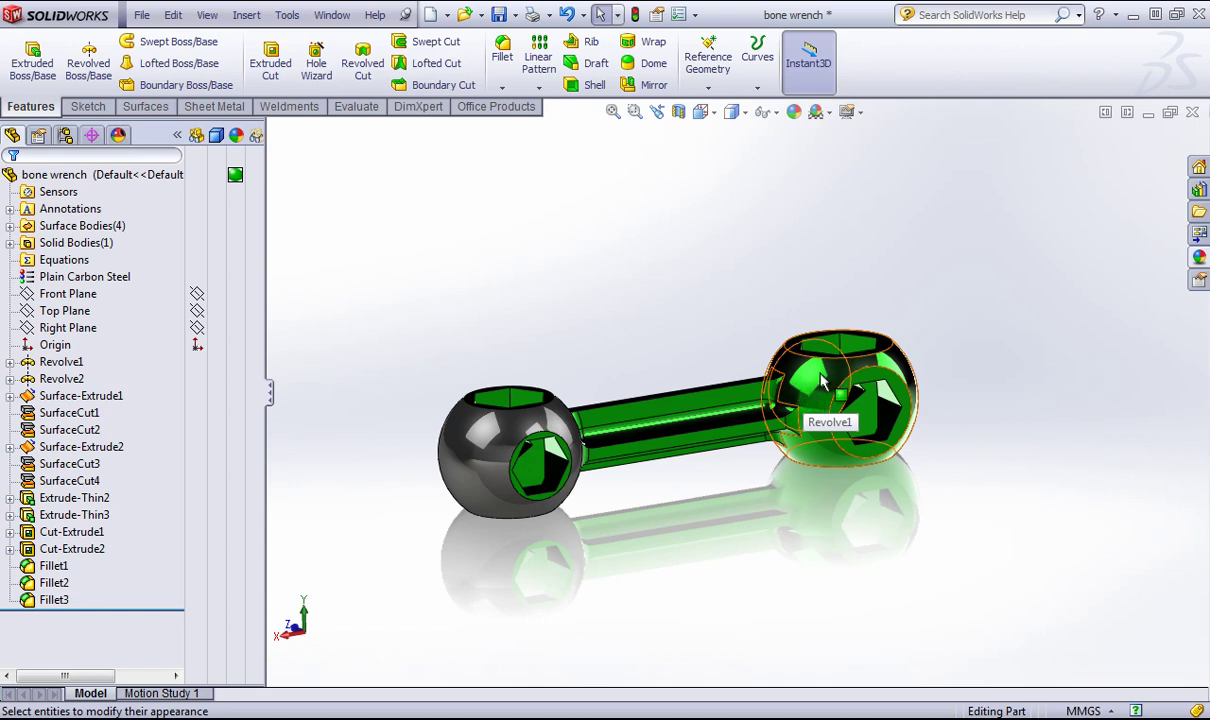
left_click(820, 381)
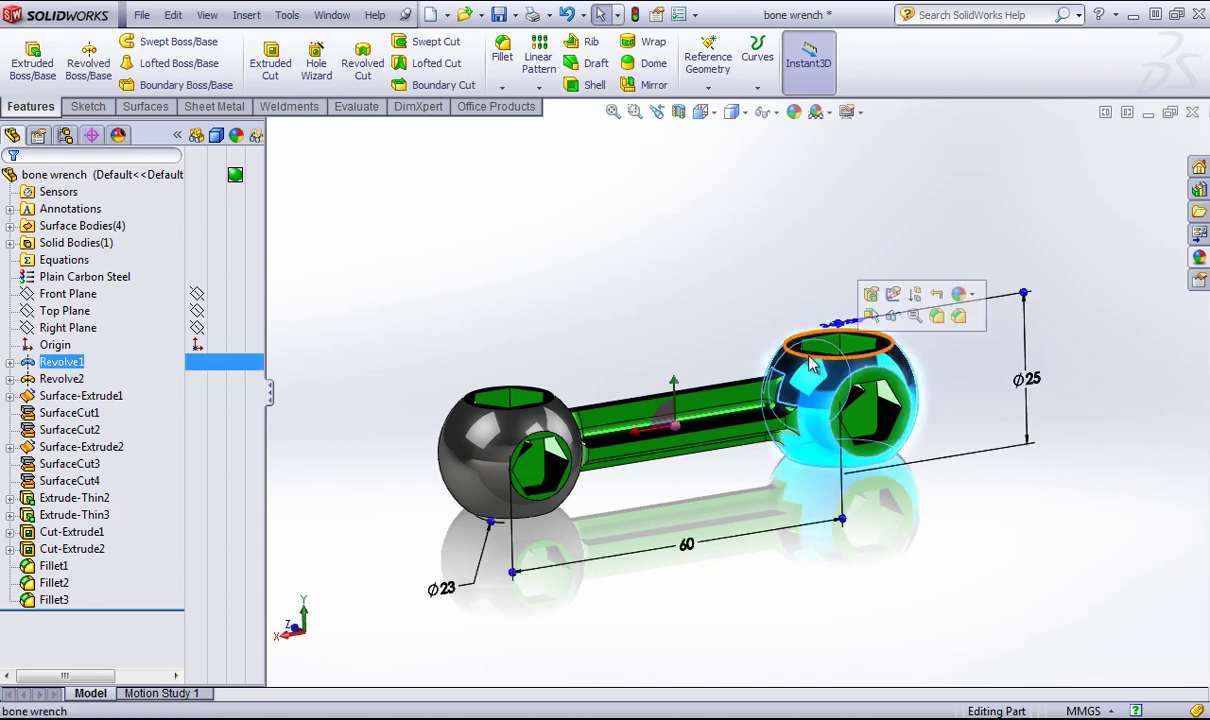
left_click(970, 297)
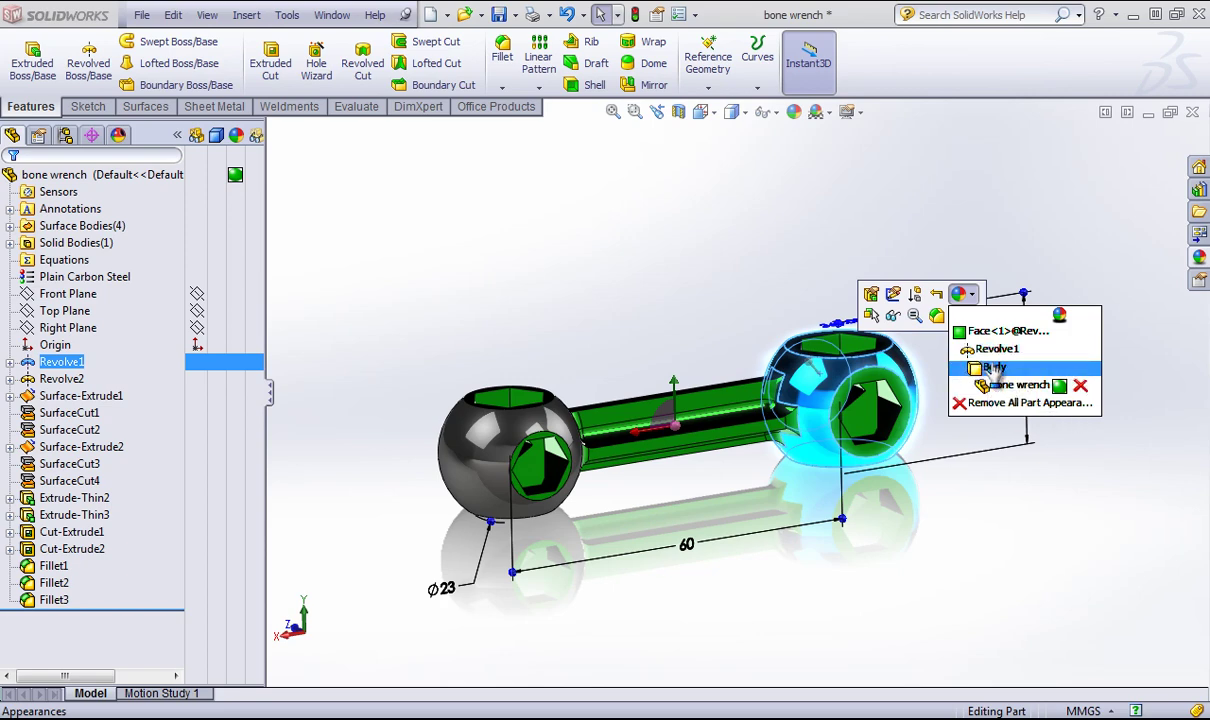
- Sketch a circle on the Front Plane above the wrench
left_click(612, 277)
left_click(62, 293)
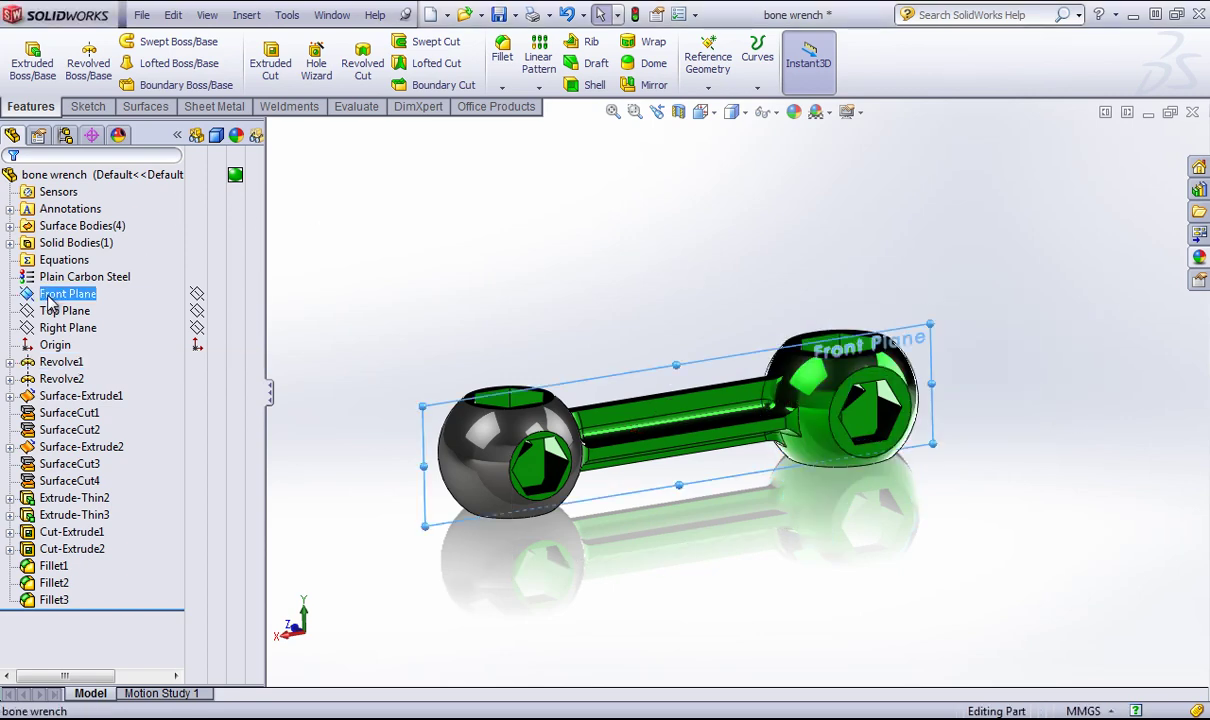
left_click(86, 106)
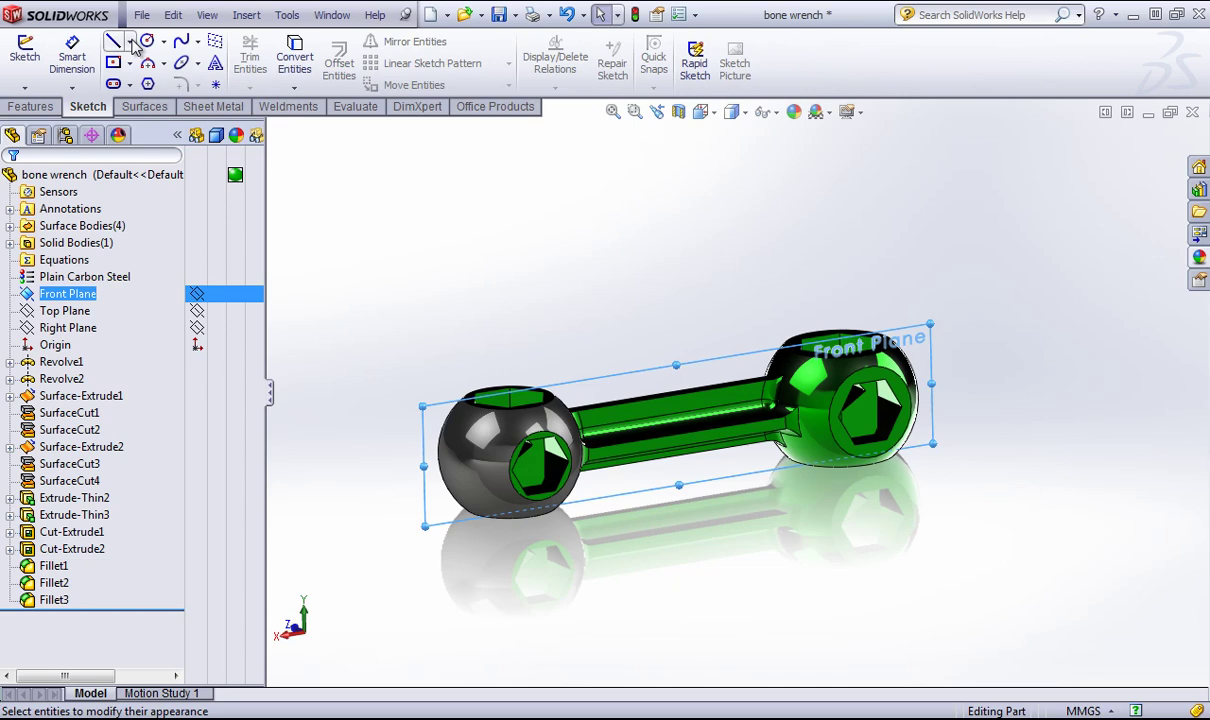
left_click(147, 40)
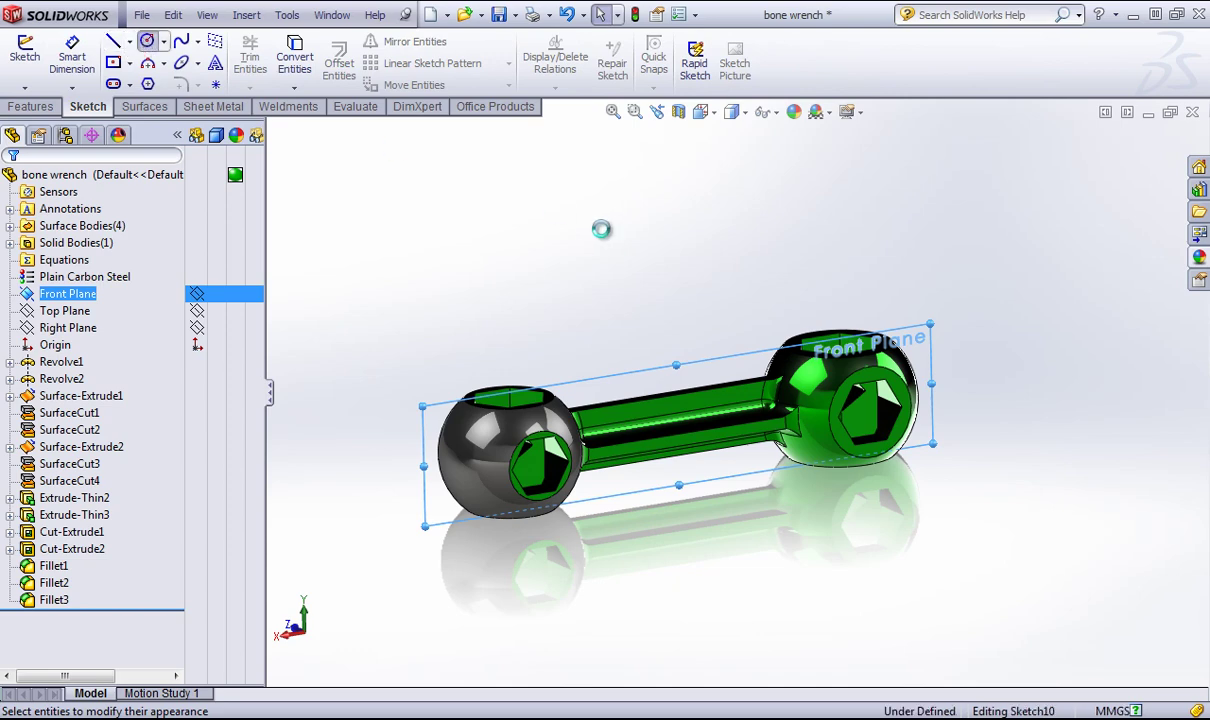
left_click(648, 320)
left_click(703, 313)
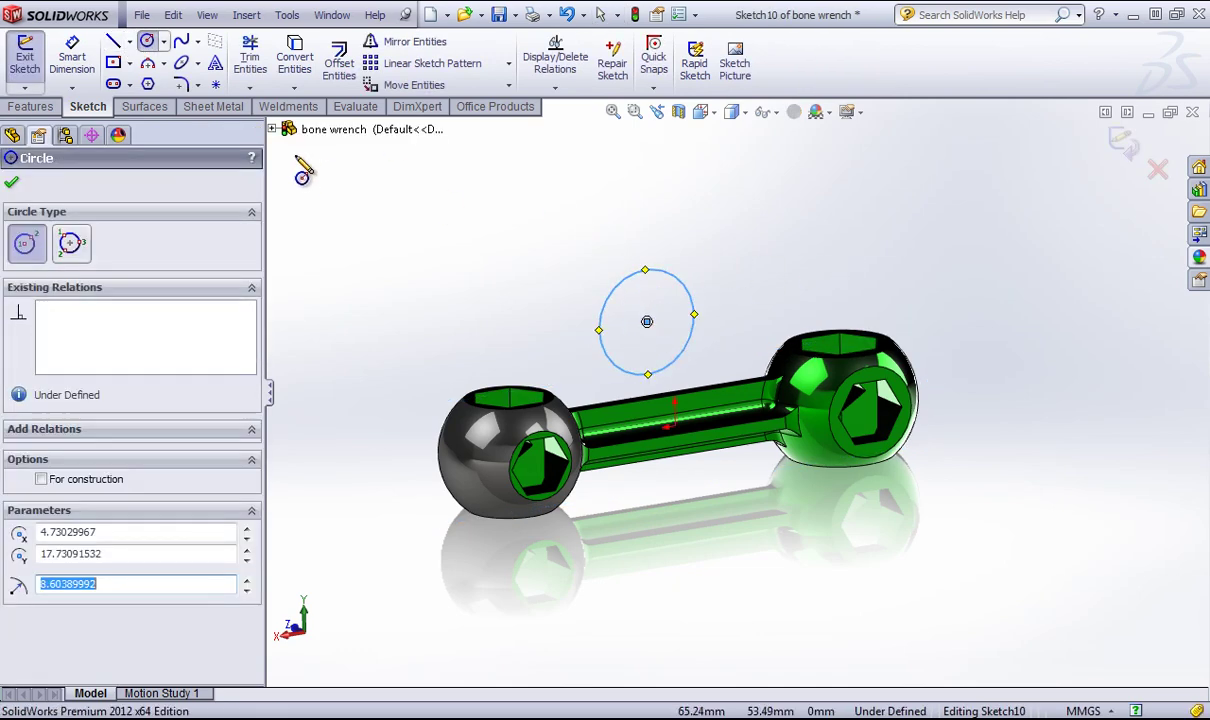
- Extrude the circle 10 mm into the Boss-Extrude1 cylinder body
left_click(30, 106)
left_click(33, 63)
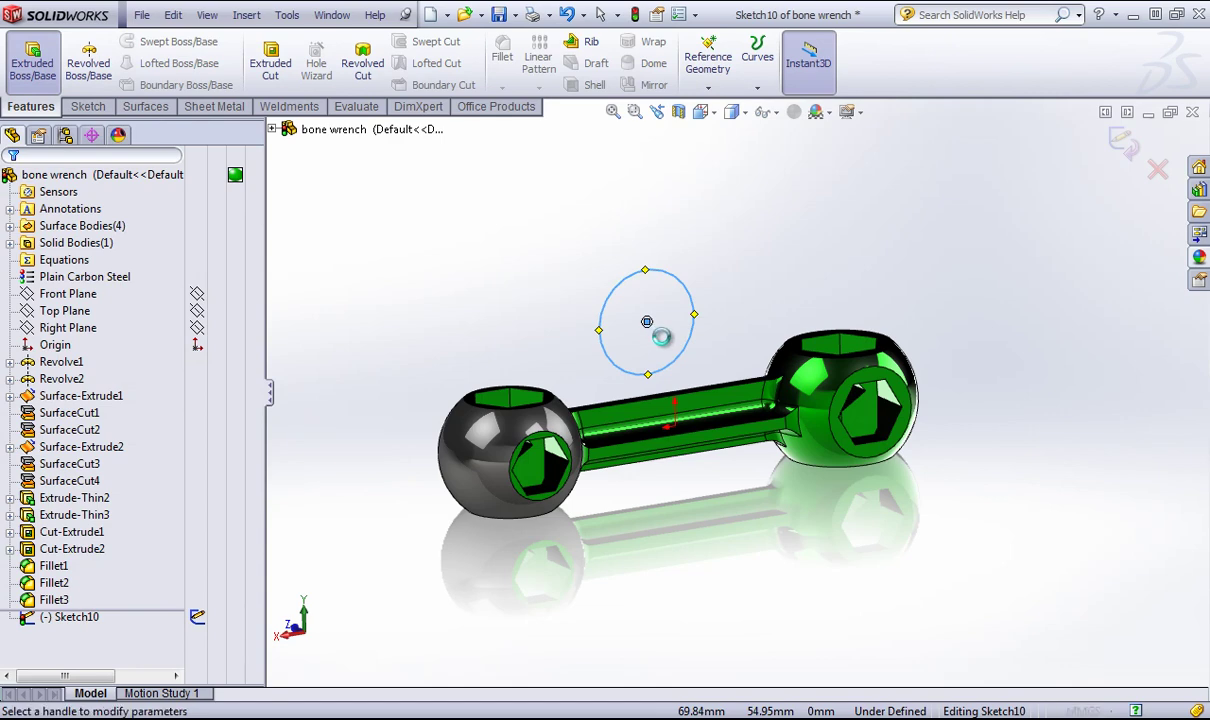
left_click(10, 183)
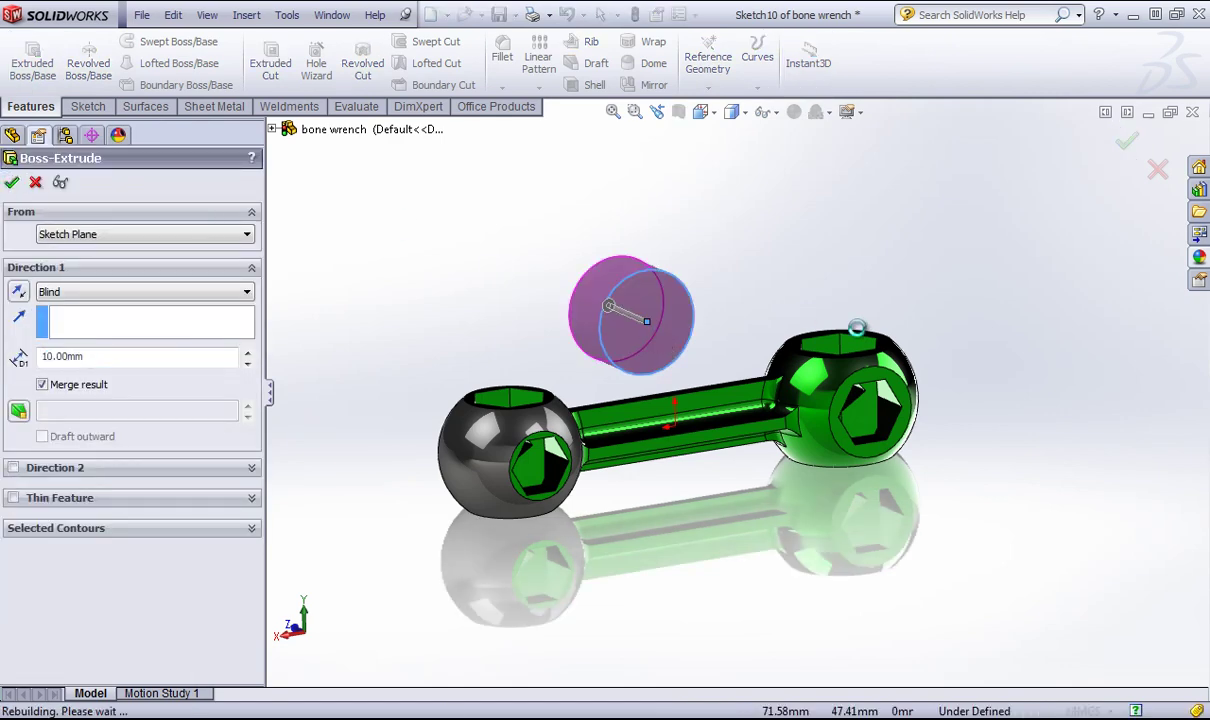
left_click_drag(745, 232, 778, 237)
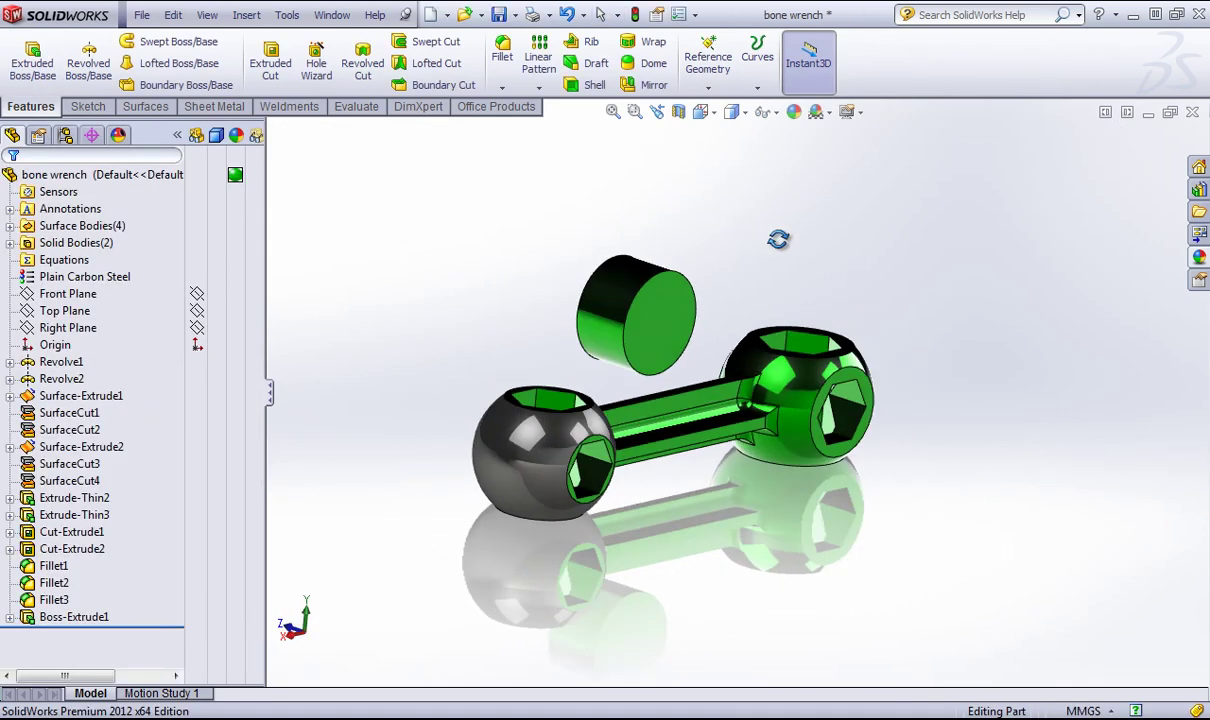
key("Escape")
- Colour the Boss-Extrude1 cylinder body dark blue, then list the part's solid bodies
left_click(615, 283)
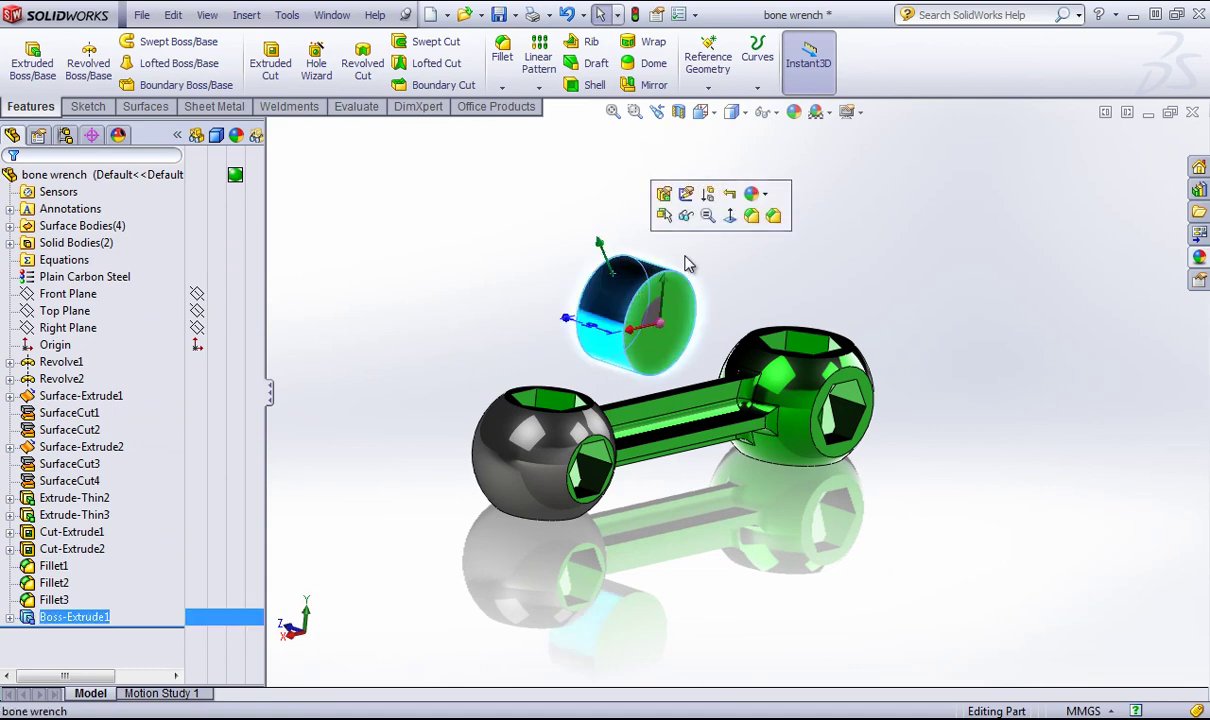
left_click(764, 196)
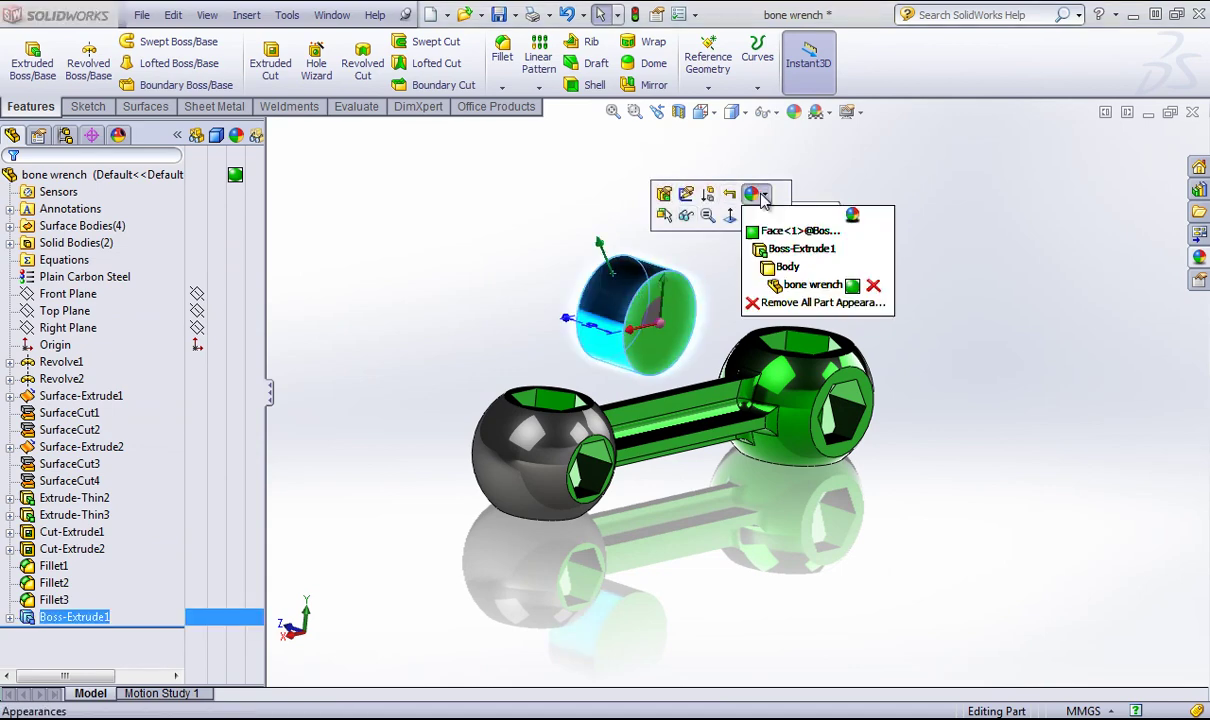
left_click(782, 267)
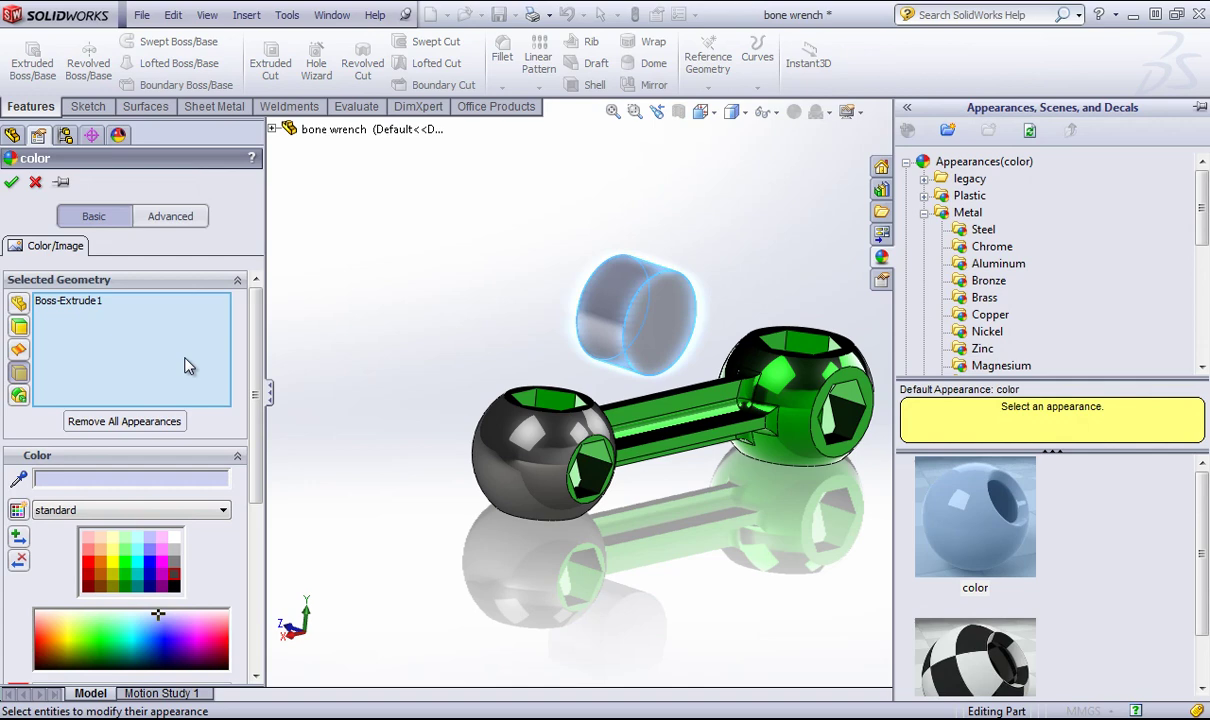
left_click(140, 570)
left_click(125, 561)
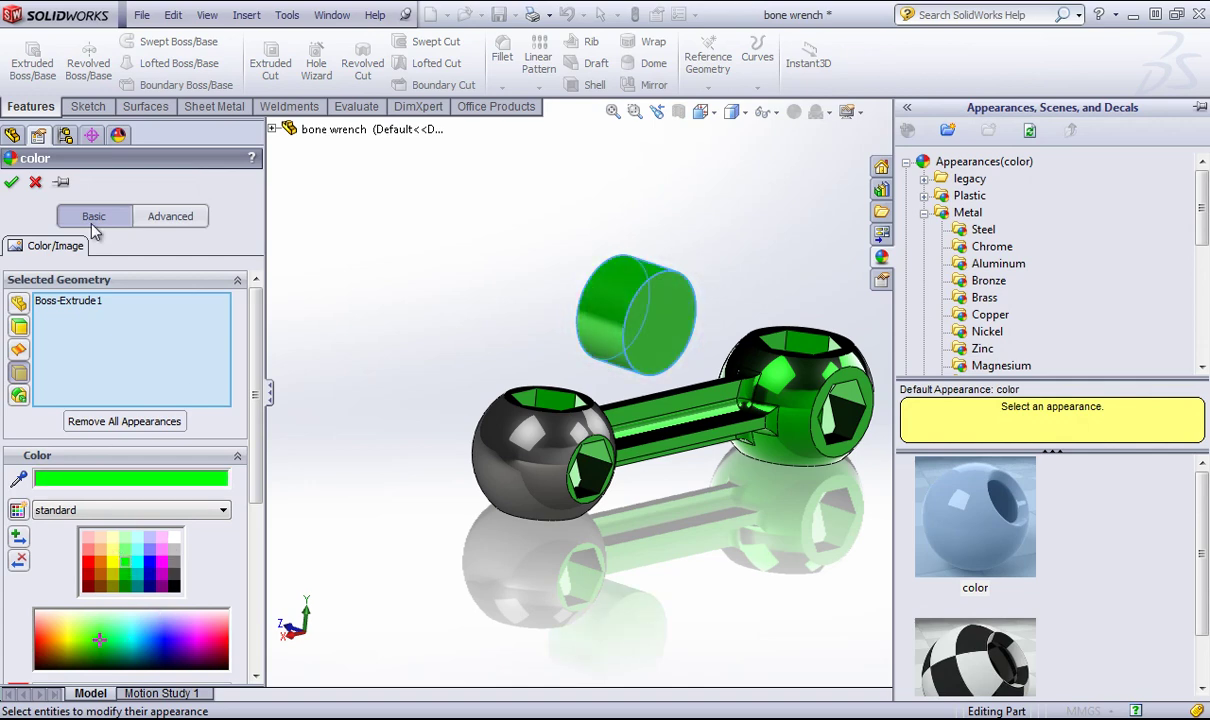
left_click(149, 573)
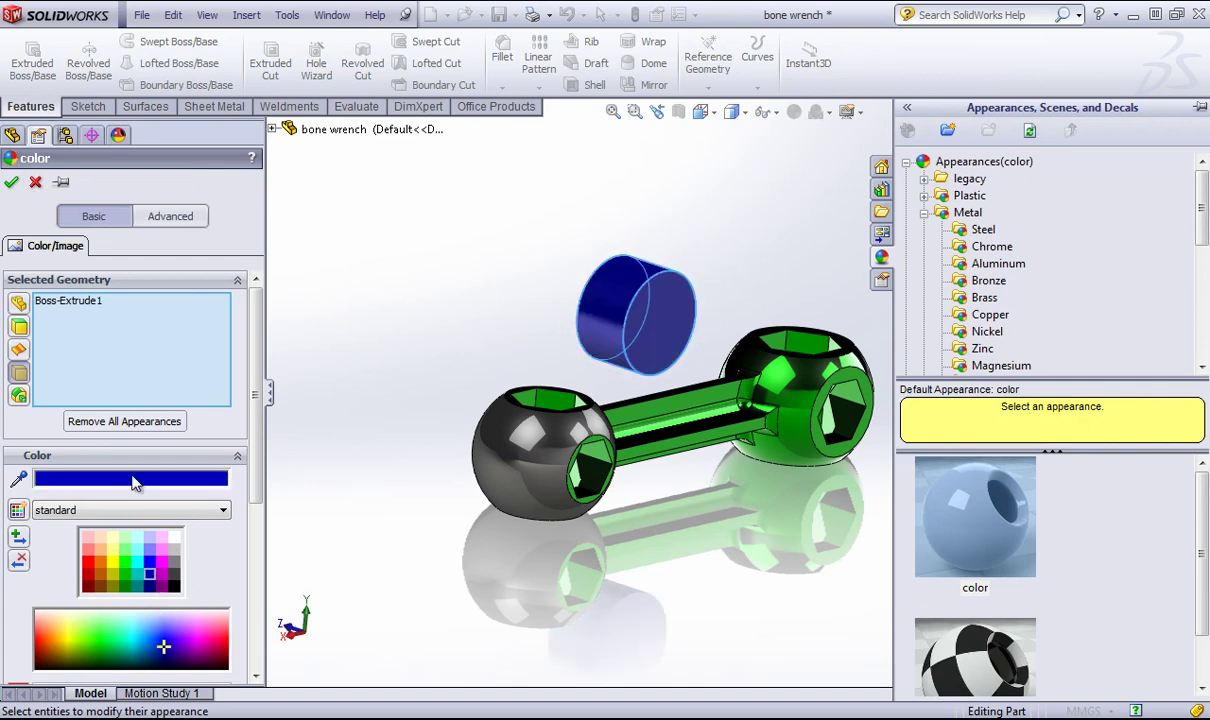
left_click(11, 182)
mouse_move(481, 227)
middle_mouse_down()
mouse_move(567, 256)
mouse_move(459, 254)
mouse_move(486, 241)
mouse_move(540, 250)
mouse_move(480, 245)
middle_mouse_up()
left_click(58, 245)
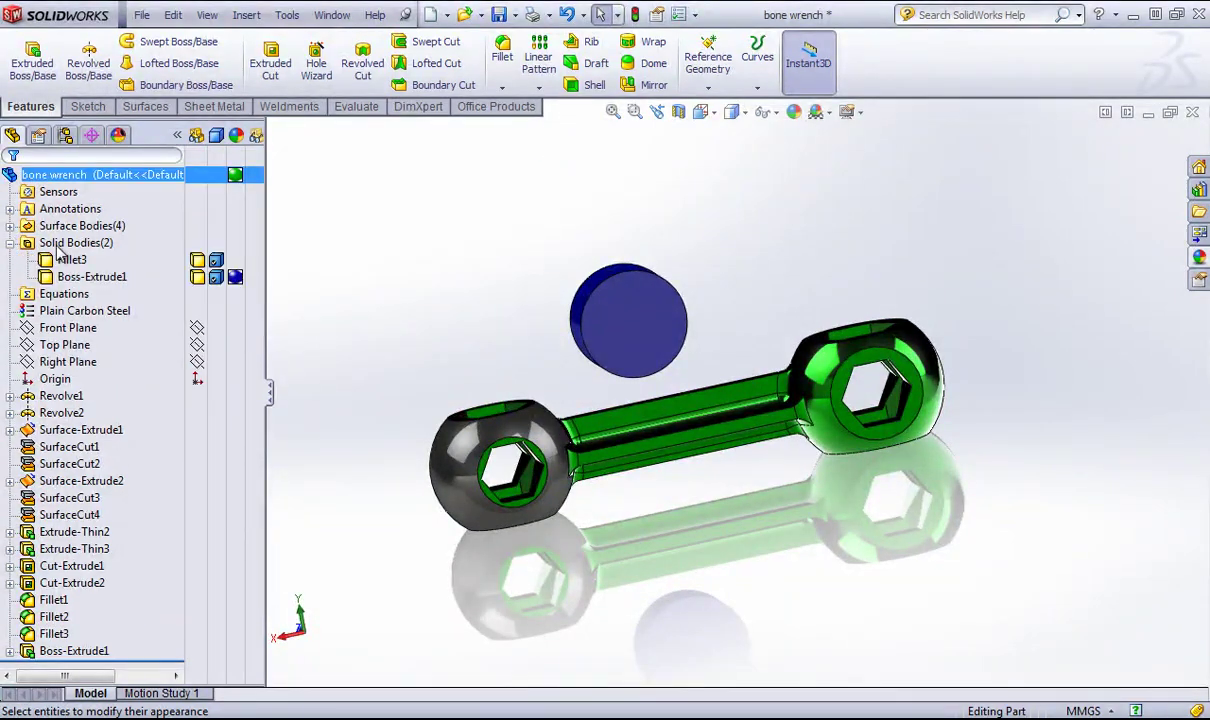
- Open the Fillet3 wrench body's appearance editor and cancel, leaving its colour unchanged
left_click(72, 260)
left_click(238, 261)
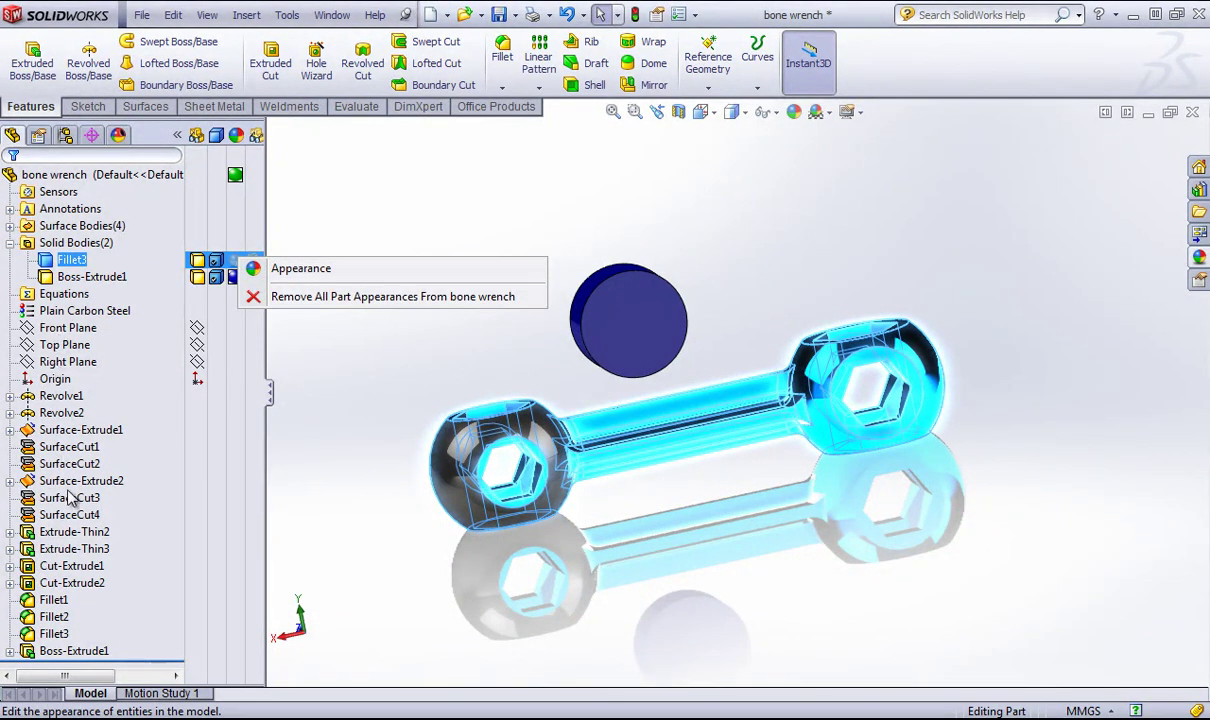
left_click(300, 268)
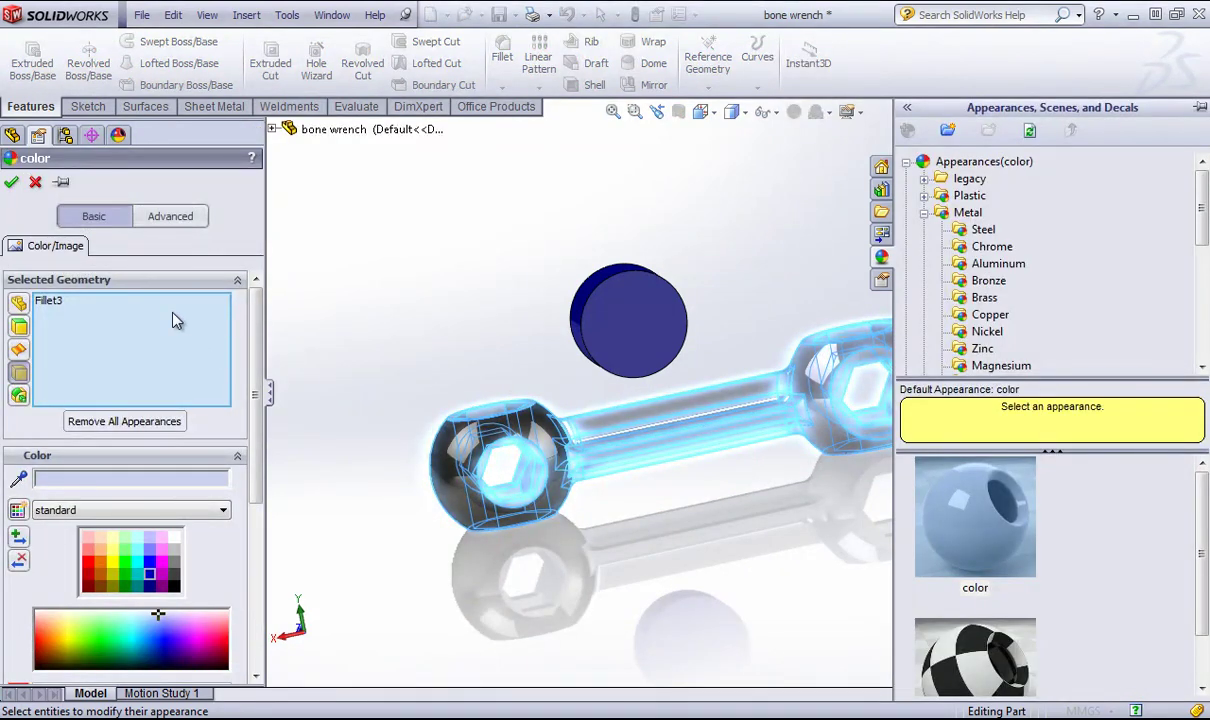
left_click(11, 181)
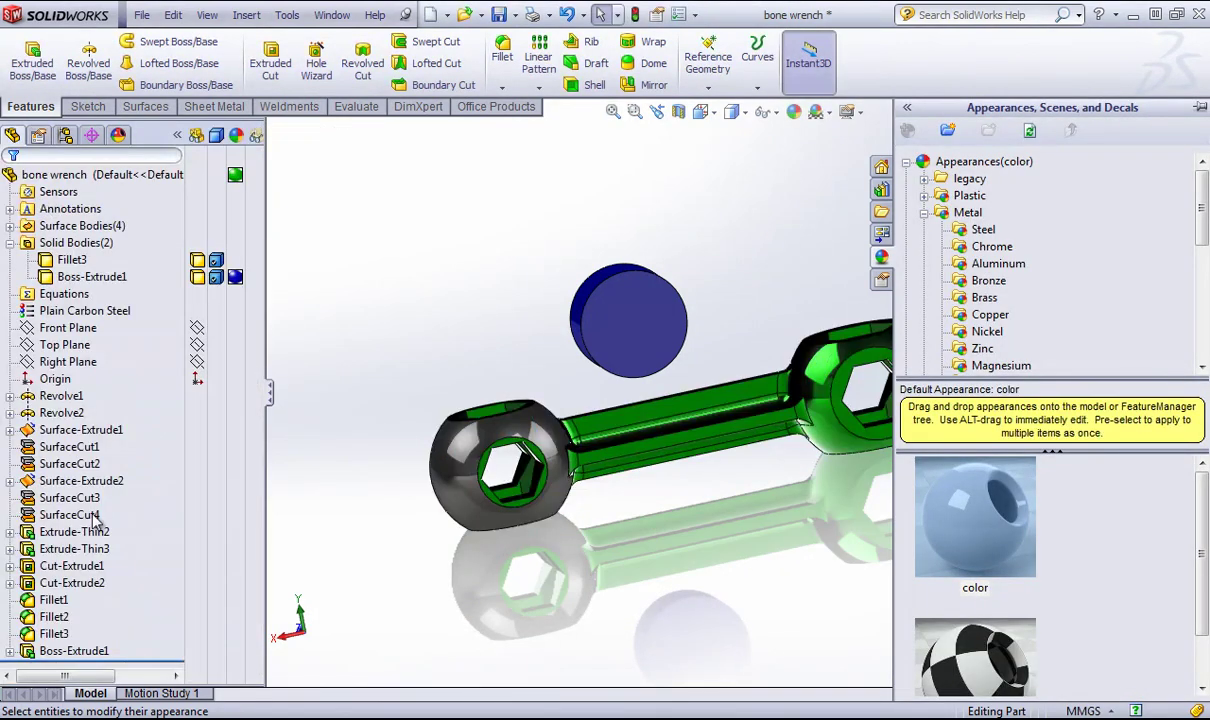
- Select the Cut-Extrude2 hex cut and bring up its appearance options
left_click(71, 583)
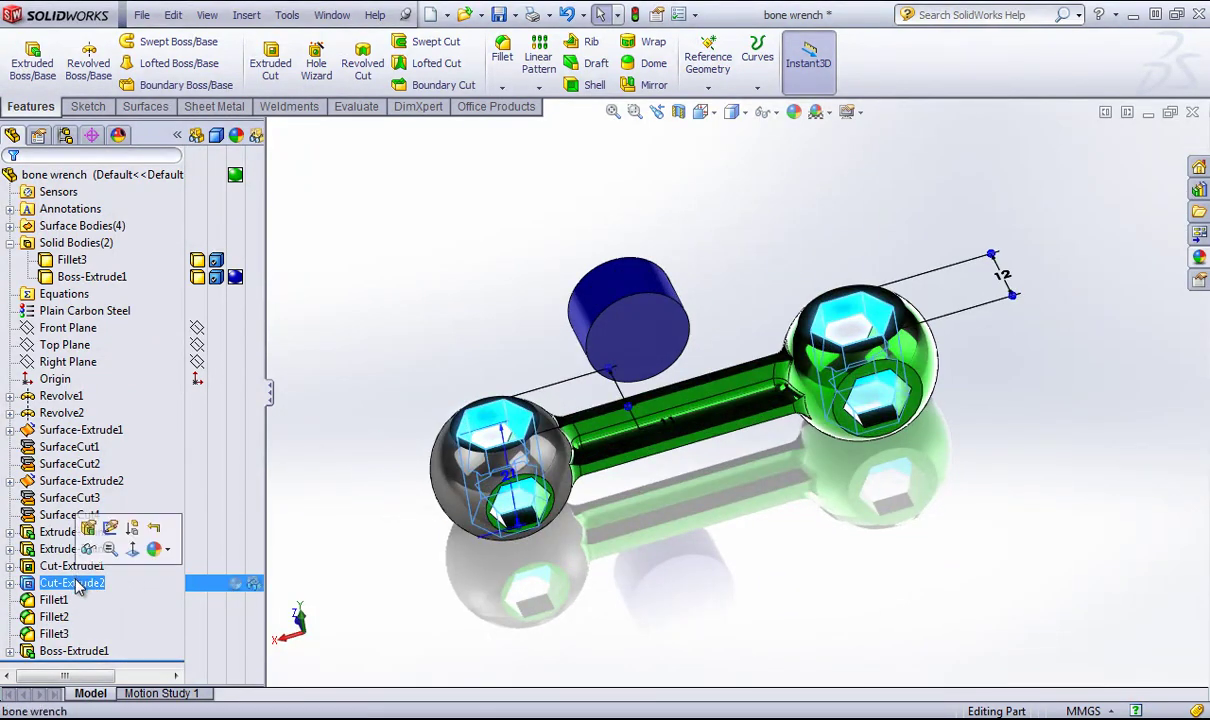
key("Down")
left_click(40, 584)
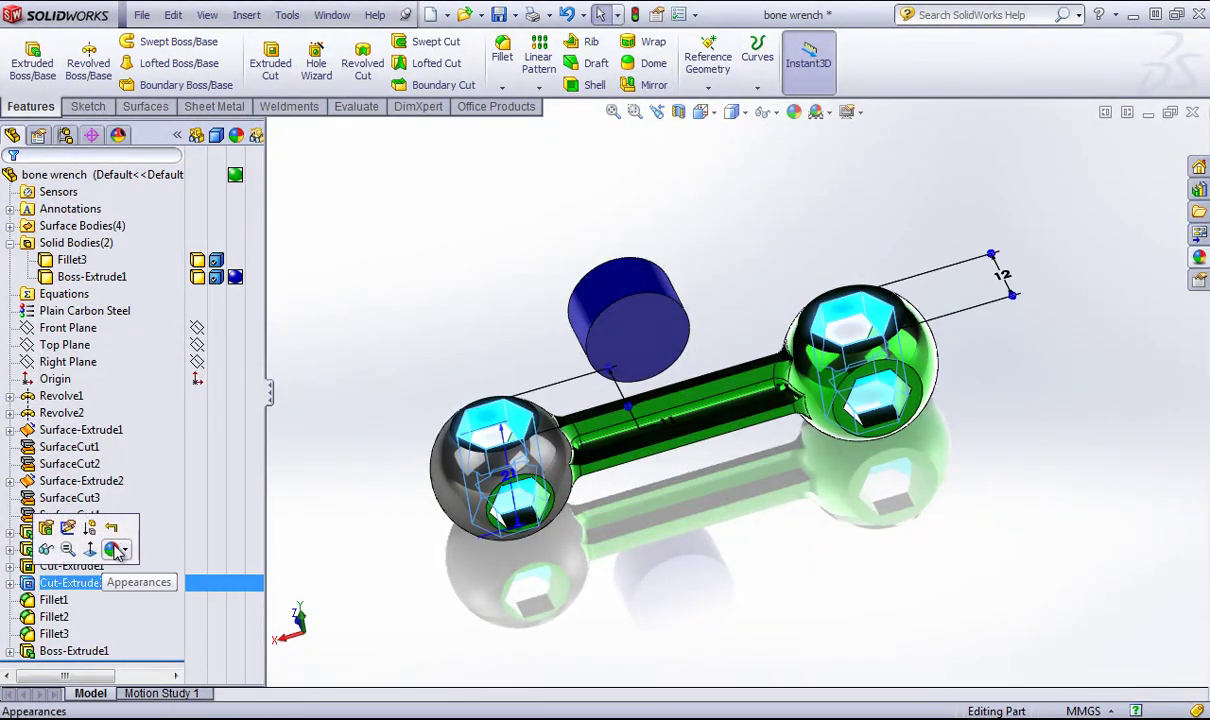
left_click(236, 587)
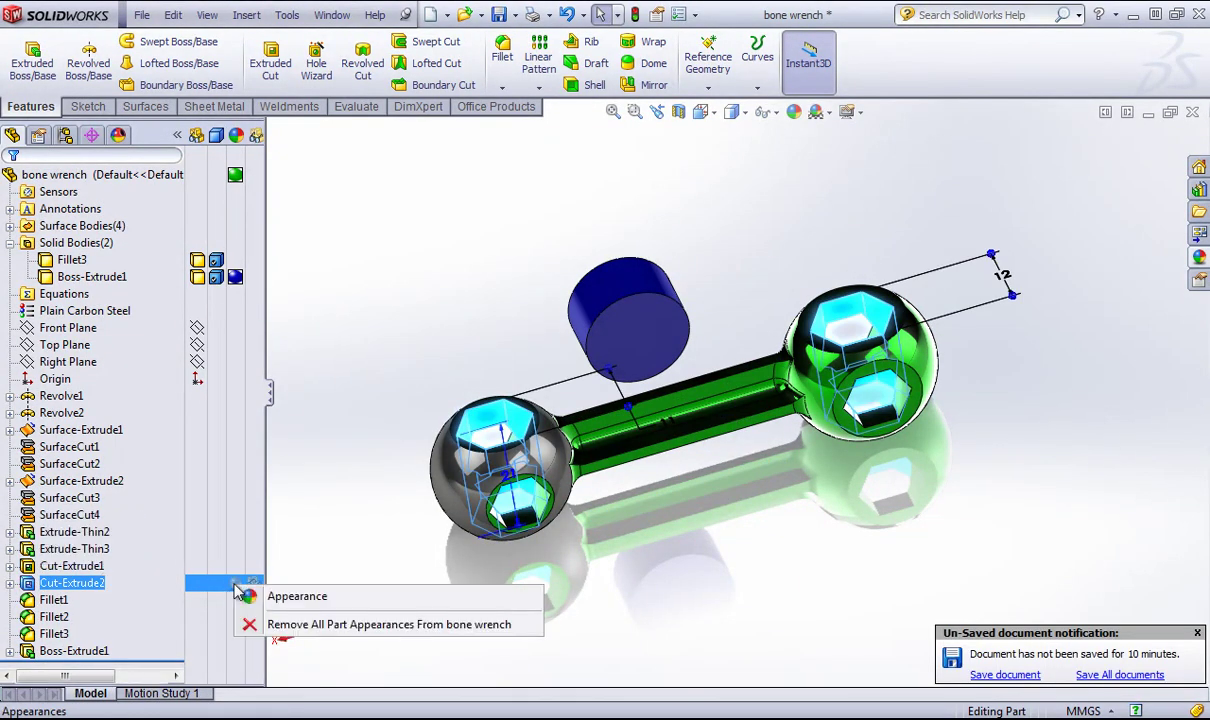
- Apply a yellow colour to the Cut-Extrude2 hex socket faces and confirm
left_click(276, 596)
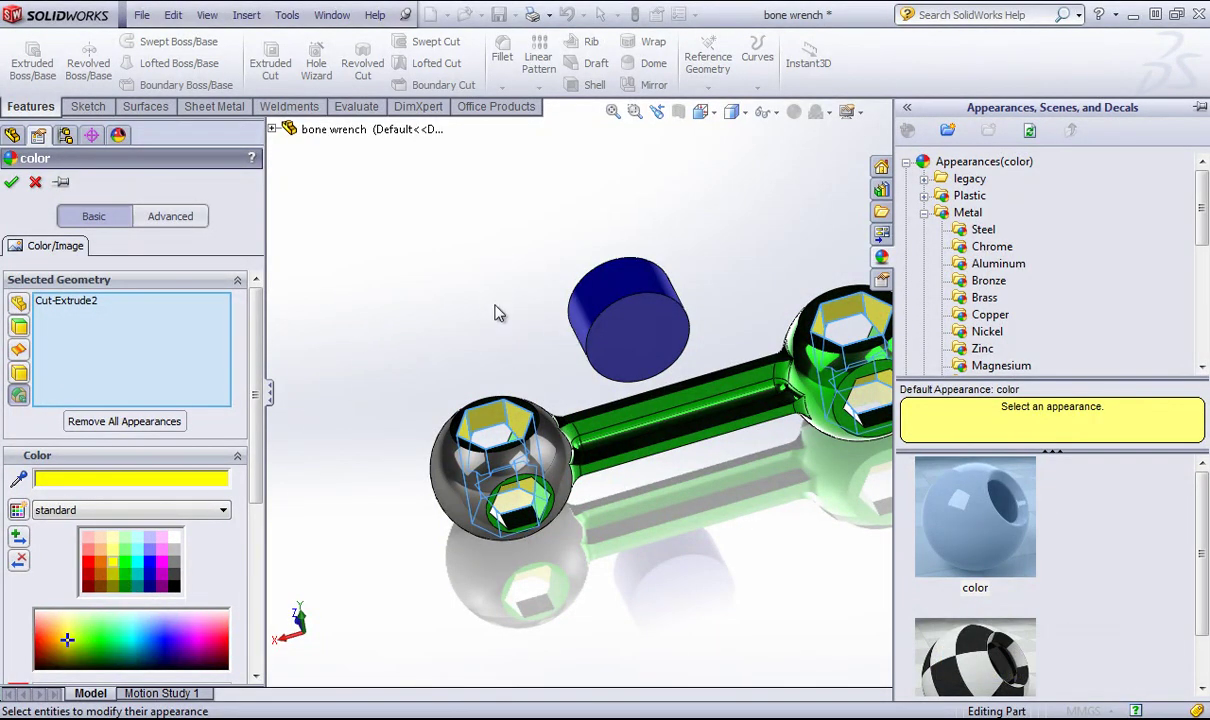
middle_click_drag(500, 311, 700, 370)
scroll(470, 430, "up", 4)
scroll(766, 385, "down", 5)
scroll(362, 500, "up", 2)
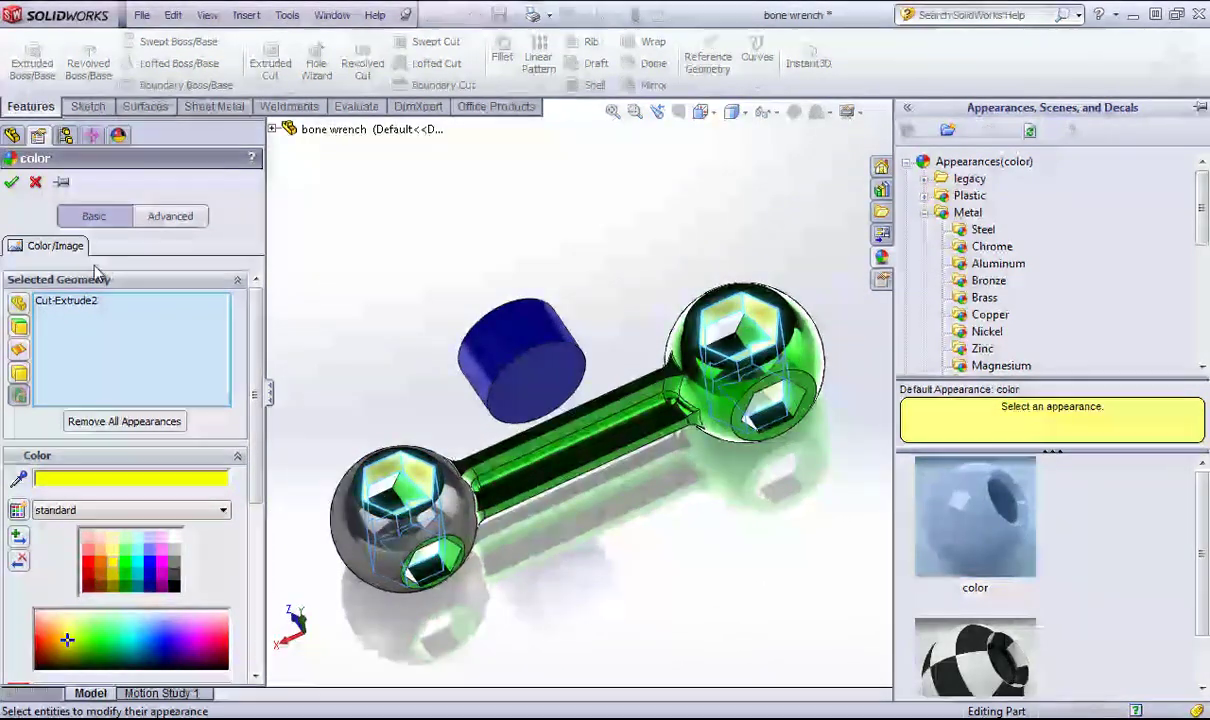
left_click(11, 181)
- Give the Cut-Extrude1 hex socket faces a blue colour, leaving yellow and blue sockets
left_click(64, 583)
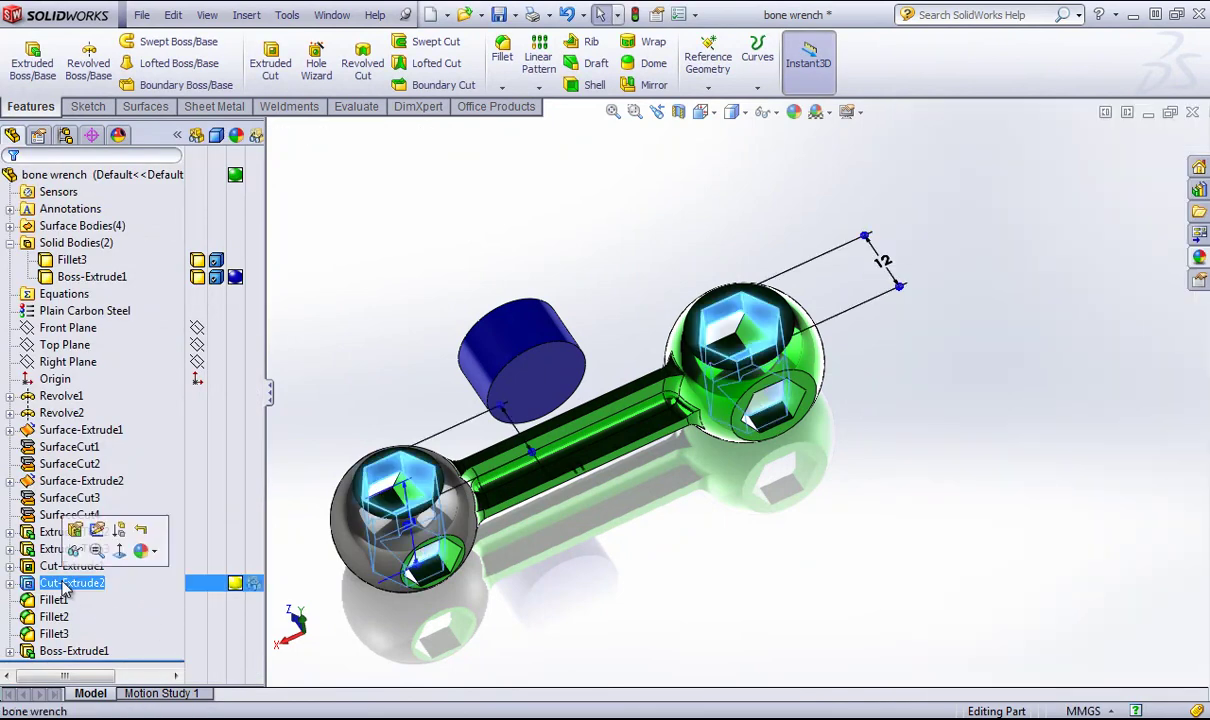
left_click(70, 566)
left_click(240, 566)
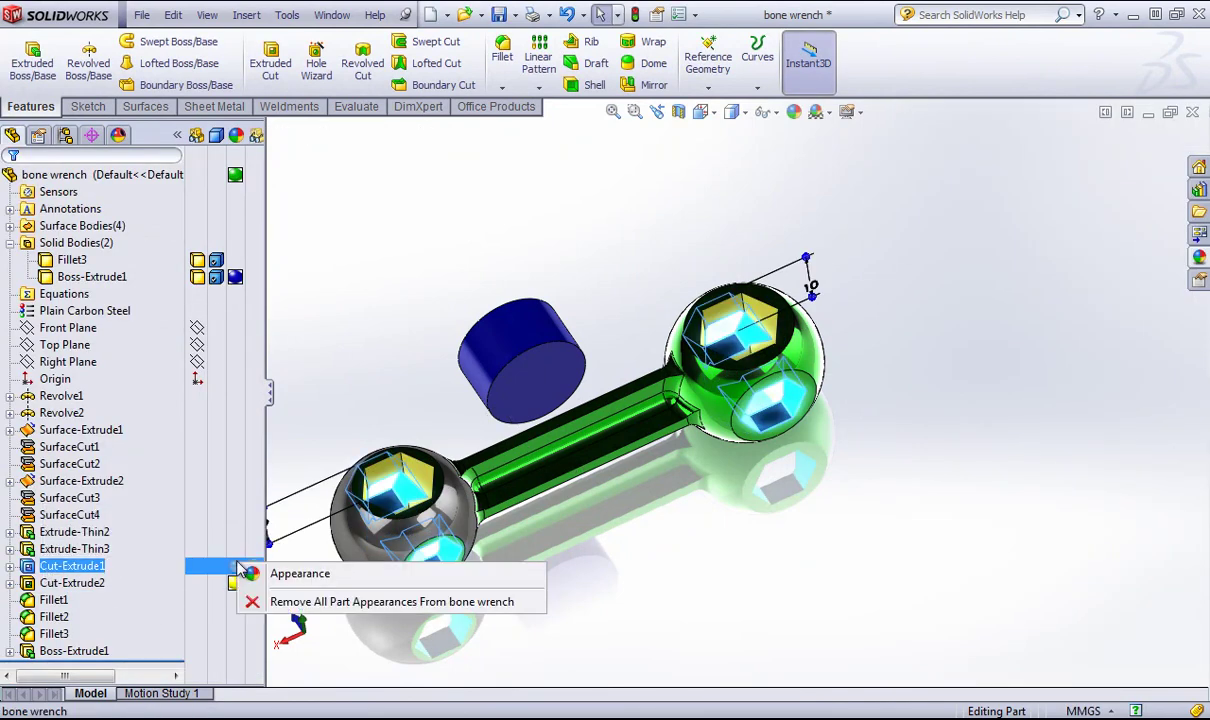
left_click(333, 576)
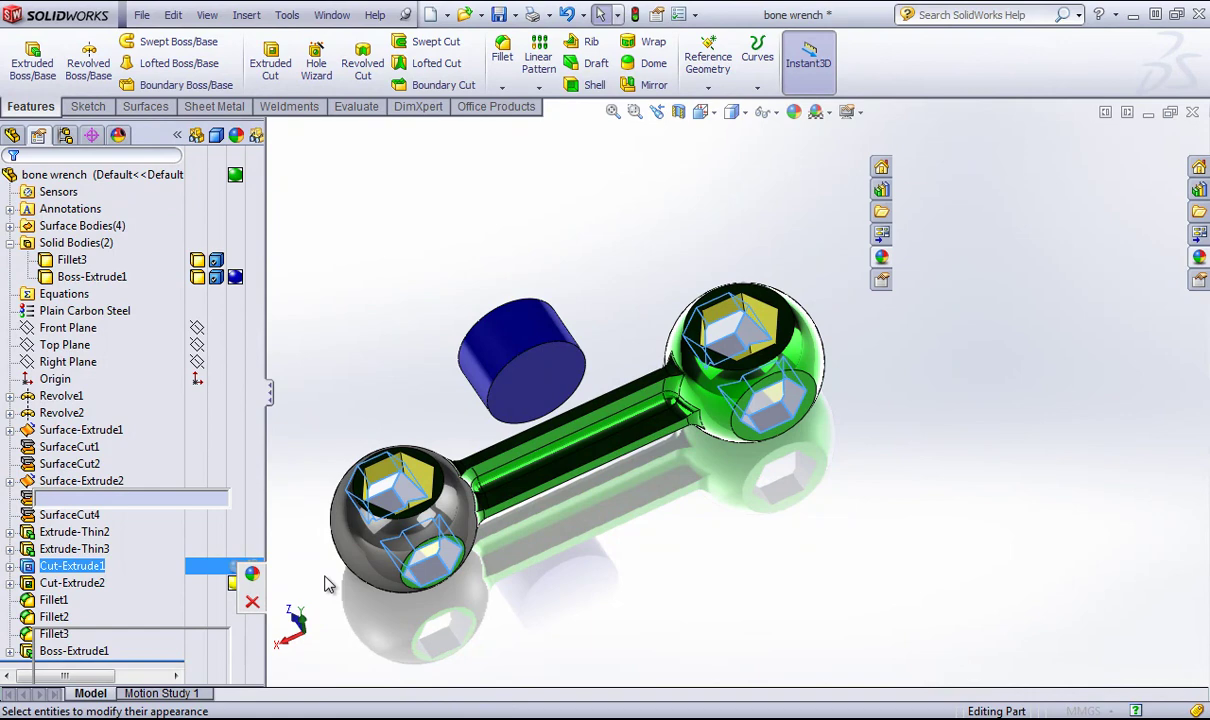
left_click(150, 568)
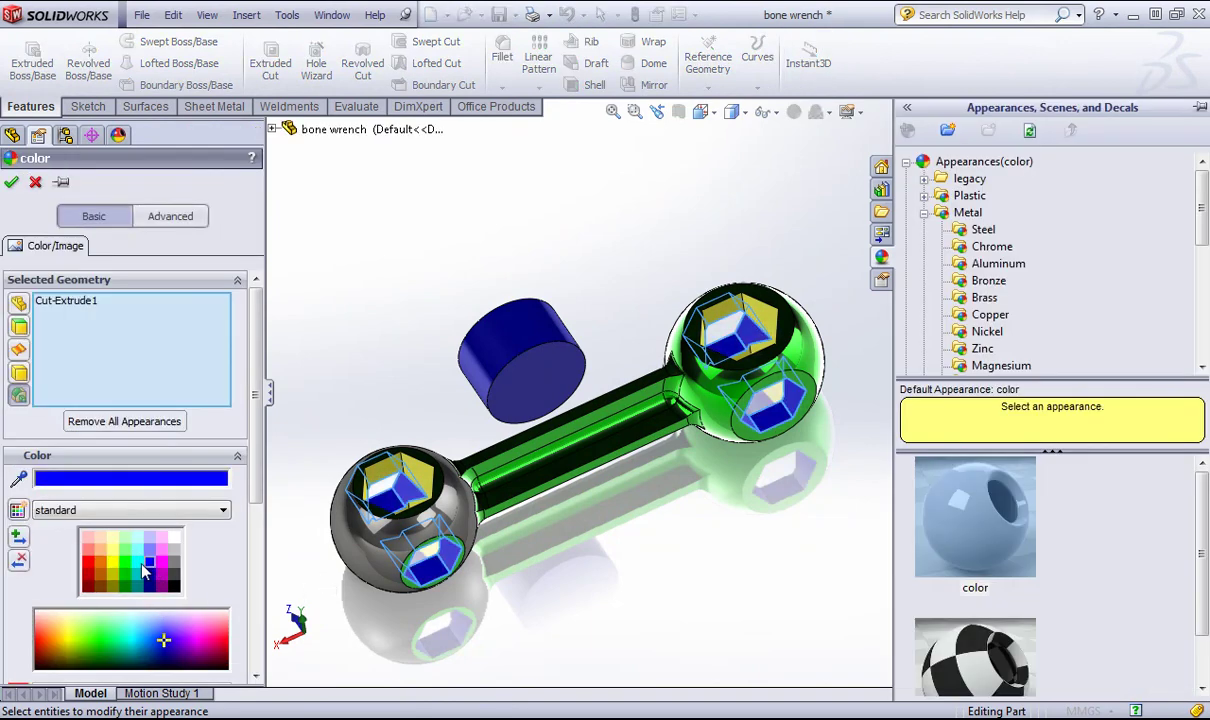
left_click(9, 181)
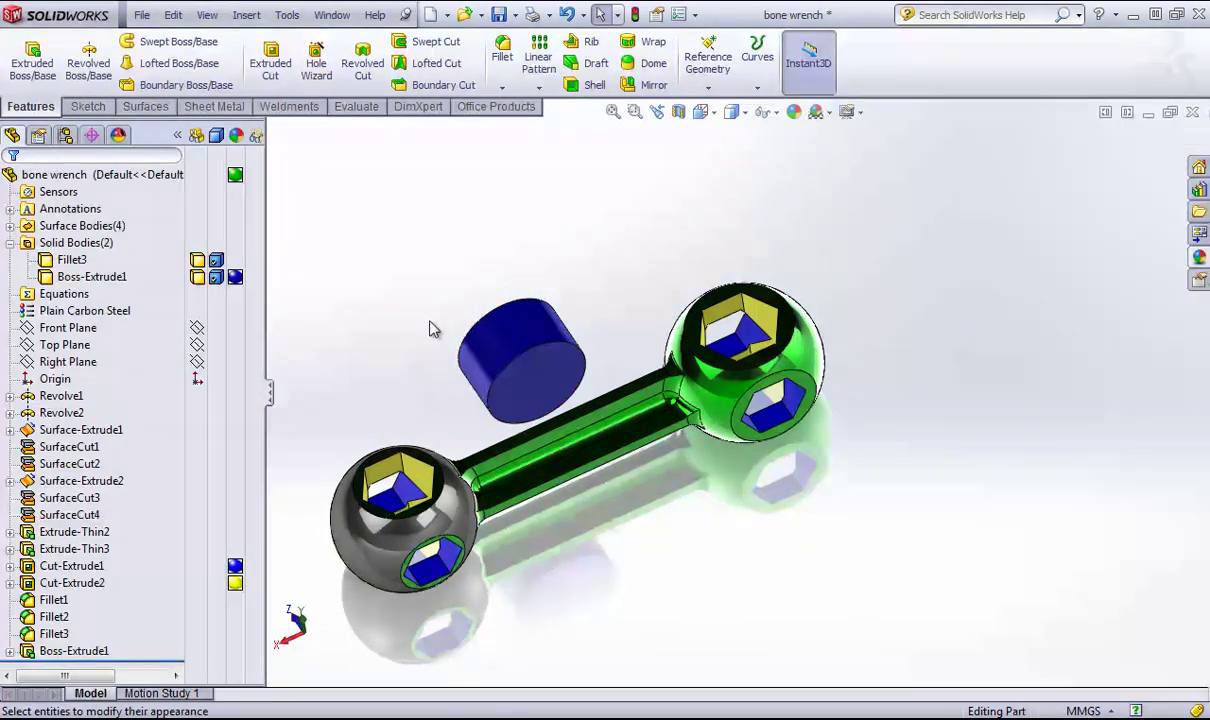
middle_click_drag(432, 329, 424, 267)
- Hide the separate blue cylinder body (Boss-Extrude1)
key("z")
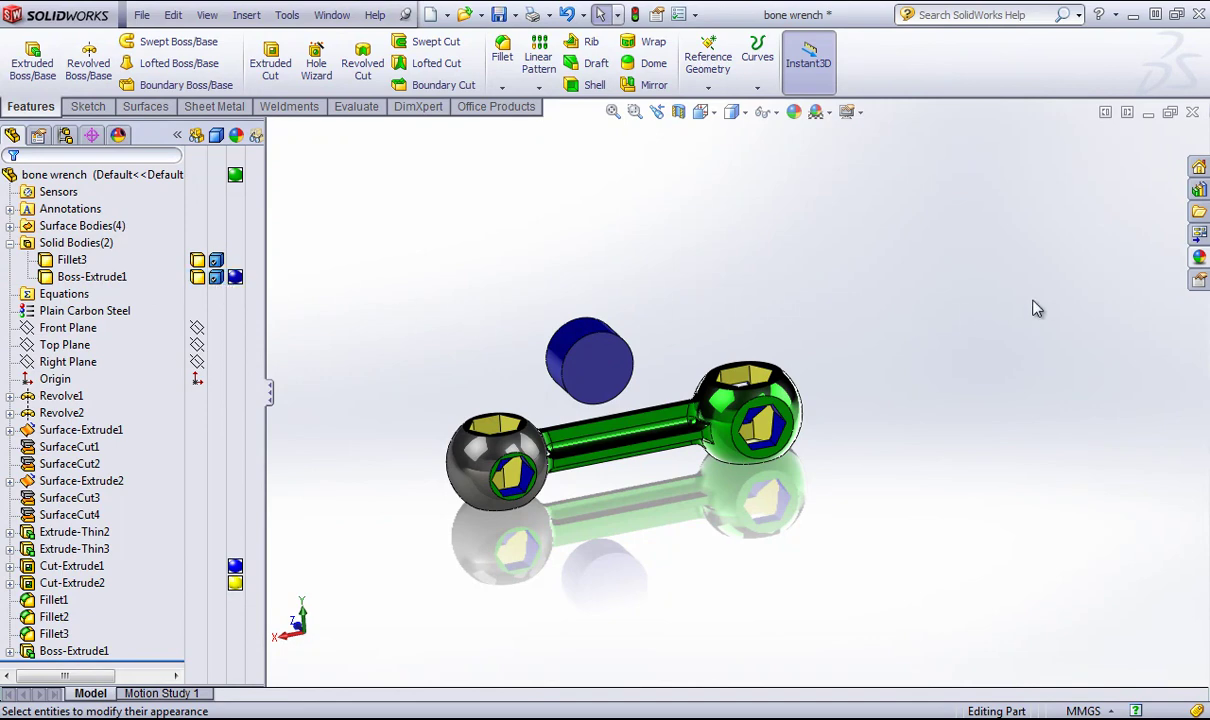
left_click(1198, 256)
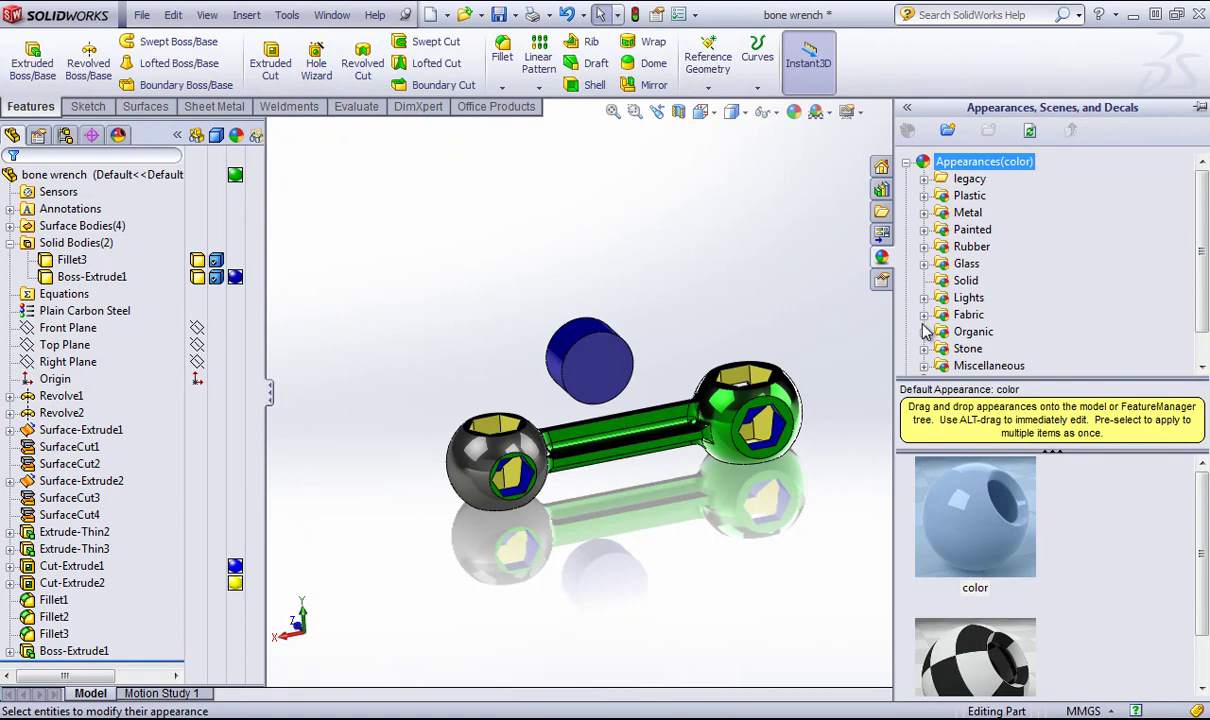
scroll(970, 246, "down", 1)
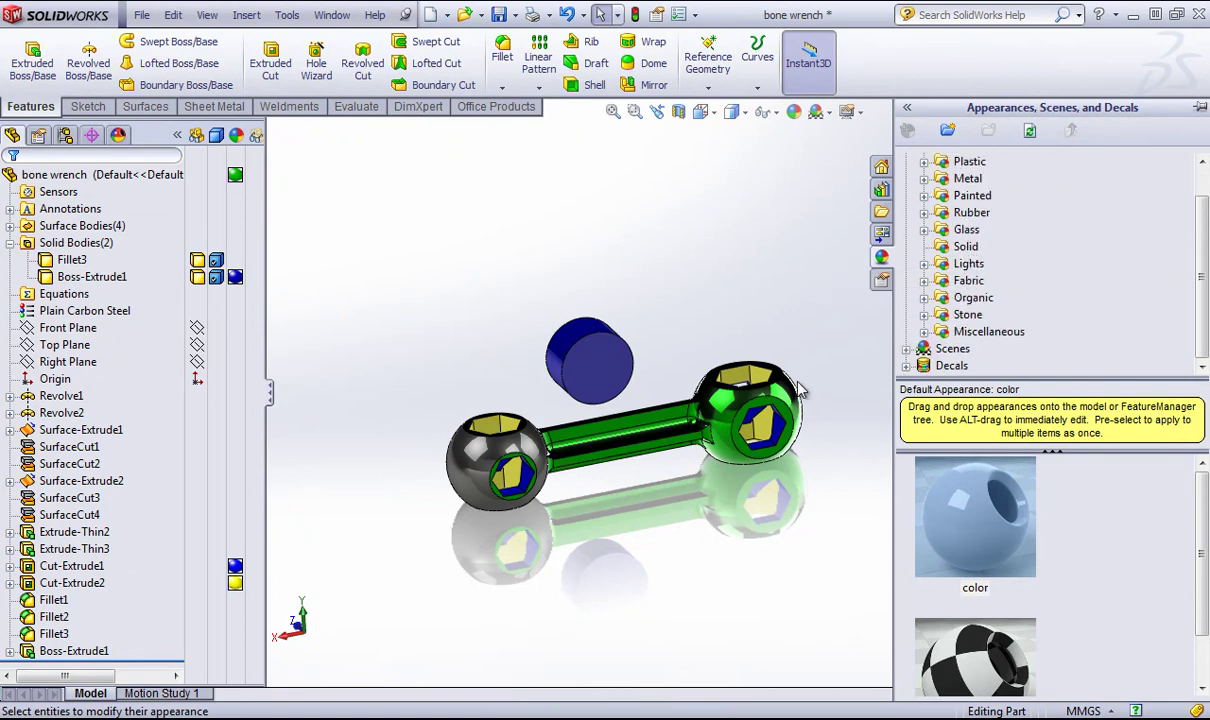
left_click(197, 276)
left_click(730, 313)
middle_click_drag(730, 313, 640, 290)
- Remove all part appearances from the bone wrench so it shows plain grey
left_click(235, 174)
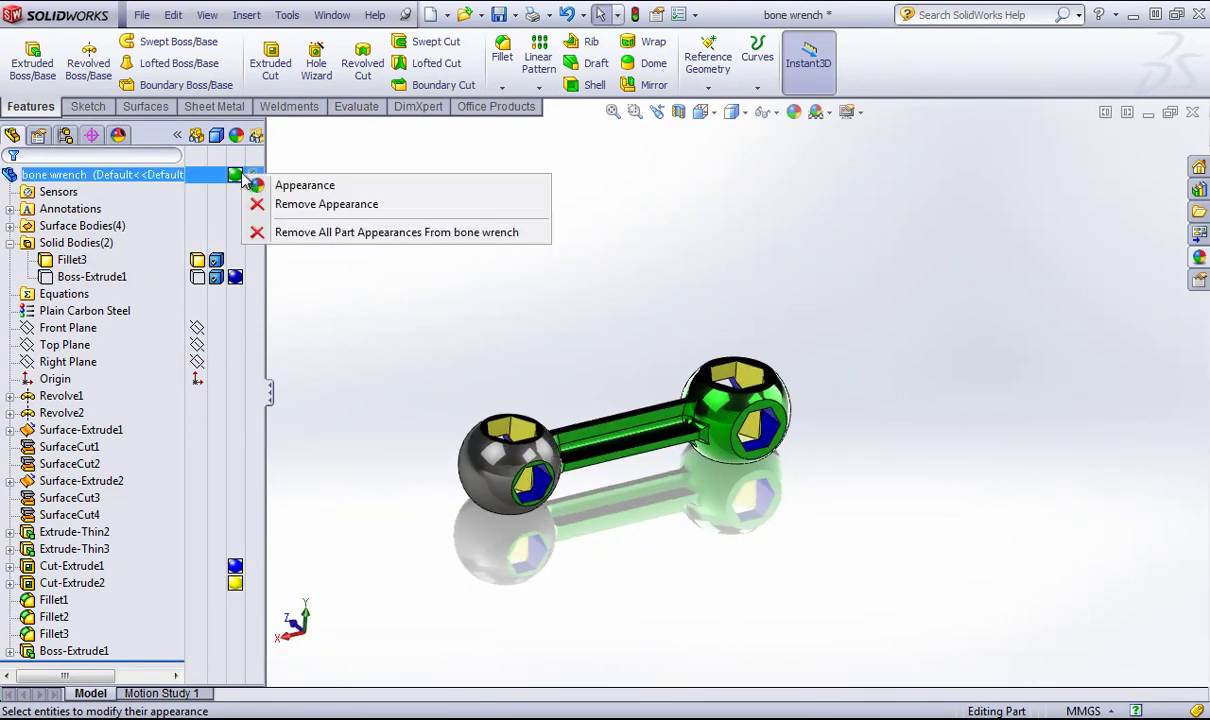
left_click(303, 234)
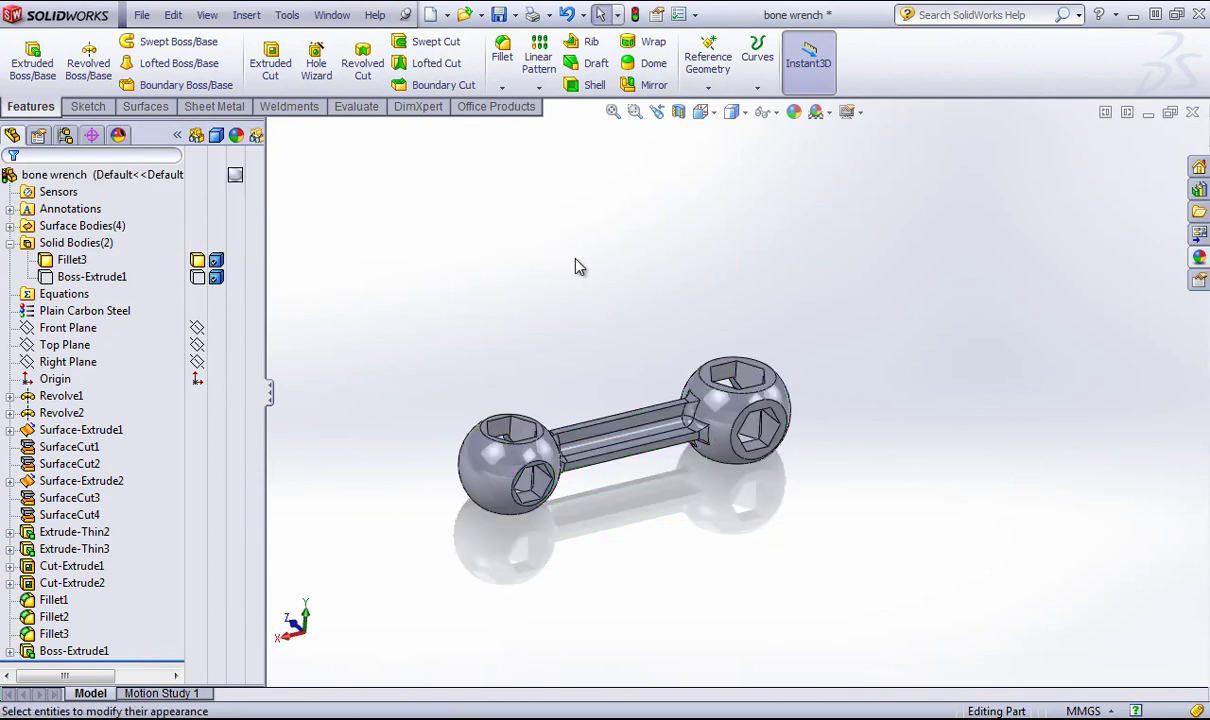
middle_click_drag(577, 265, 450, 280)
- Drag the gloss red swatch from Painted > Car onto the whole bone wrench
left_click(1199, 256)
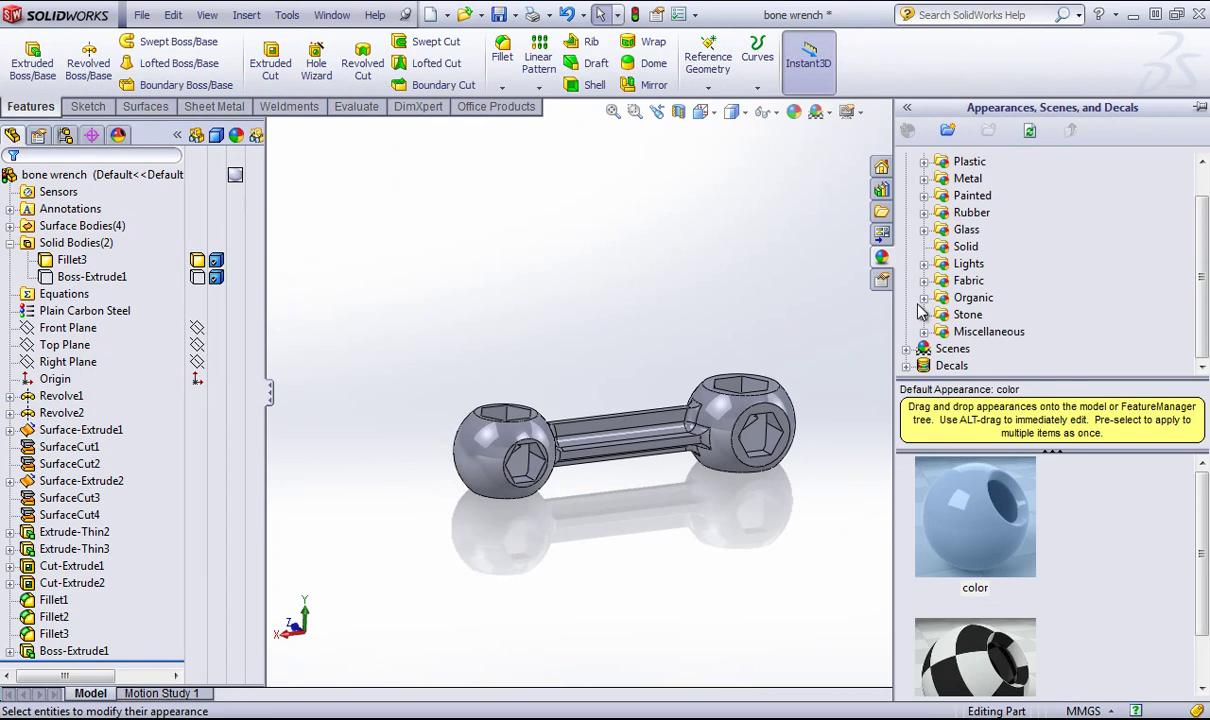
scroll(980, 227, "up", 1)
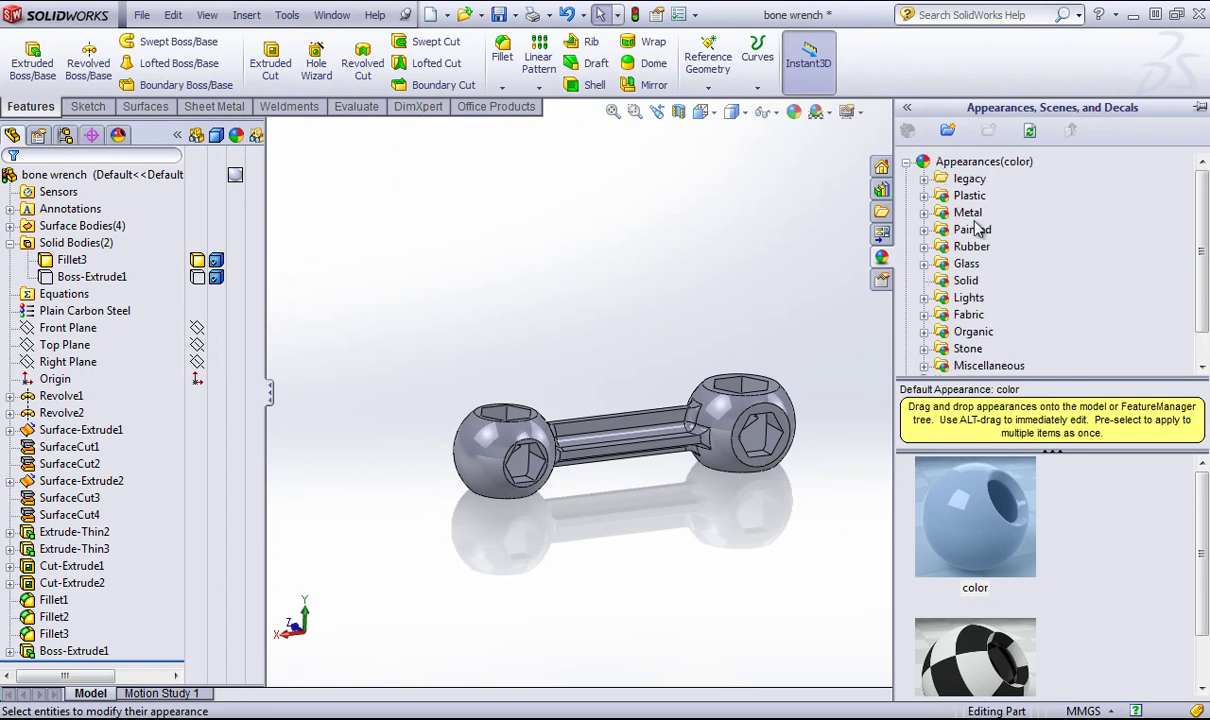
left_click(923, 212)
left_click(923, 162)
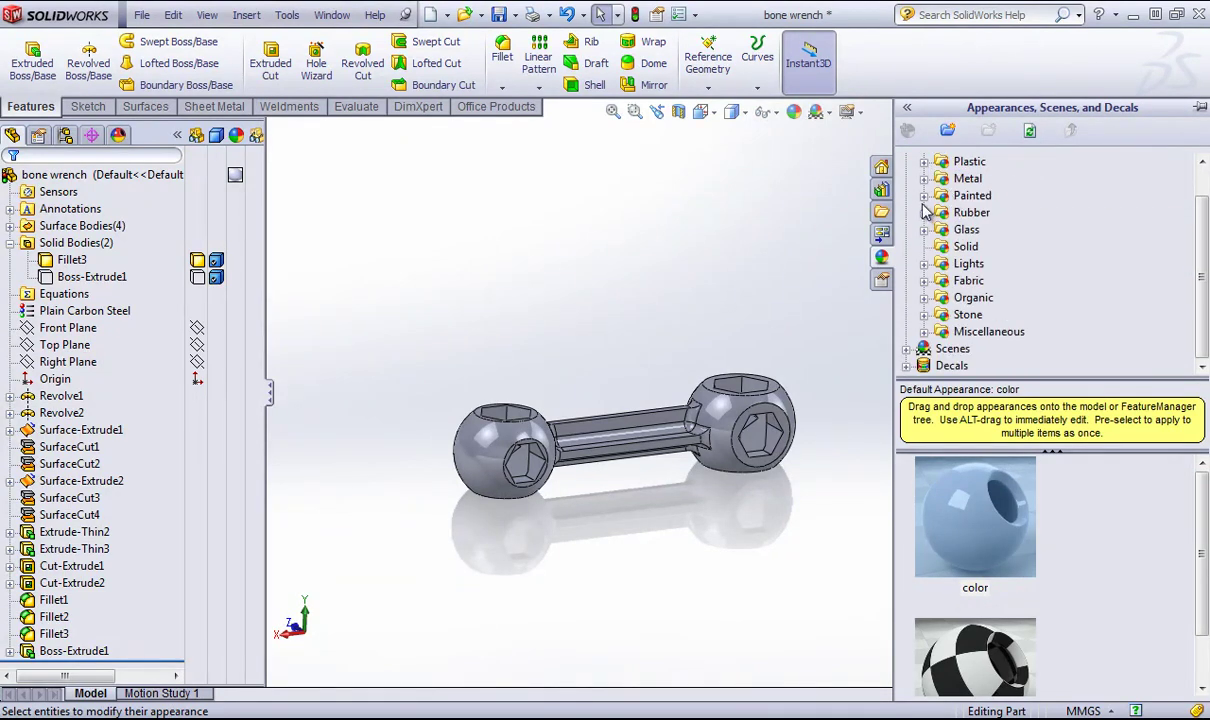
left_click(924, 196)
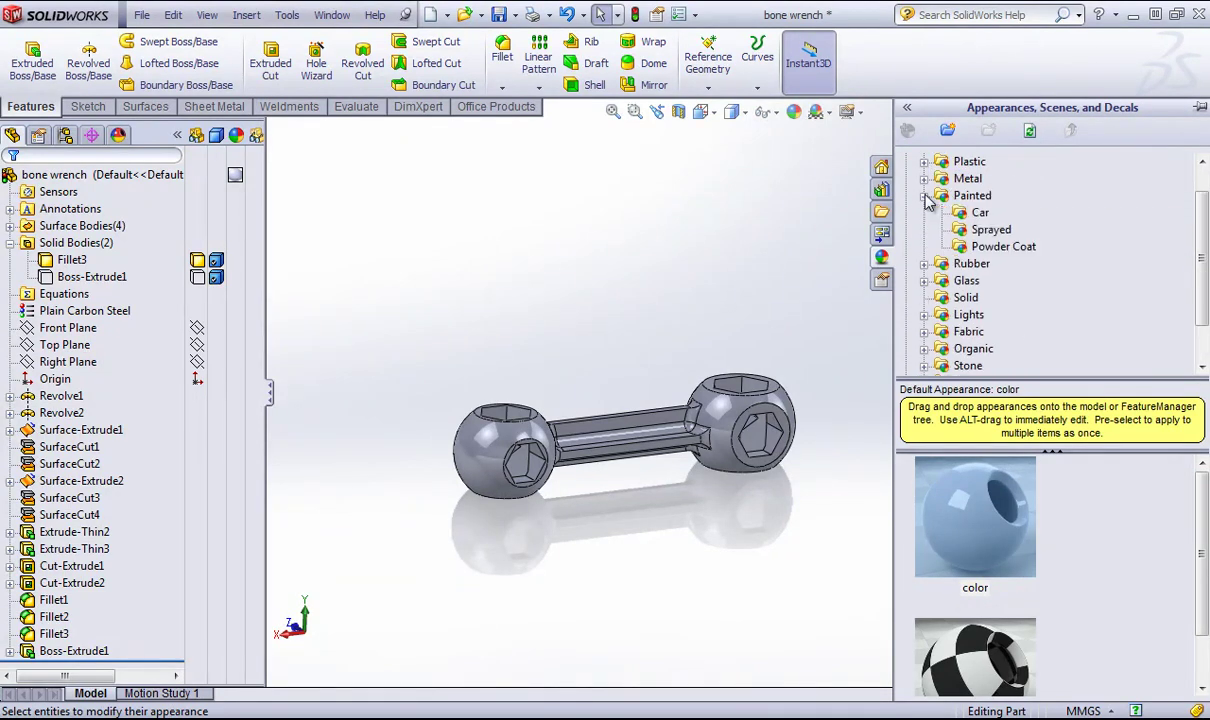
left_click(979, 213)
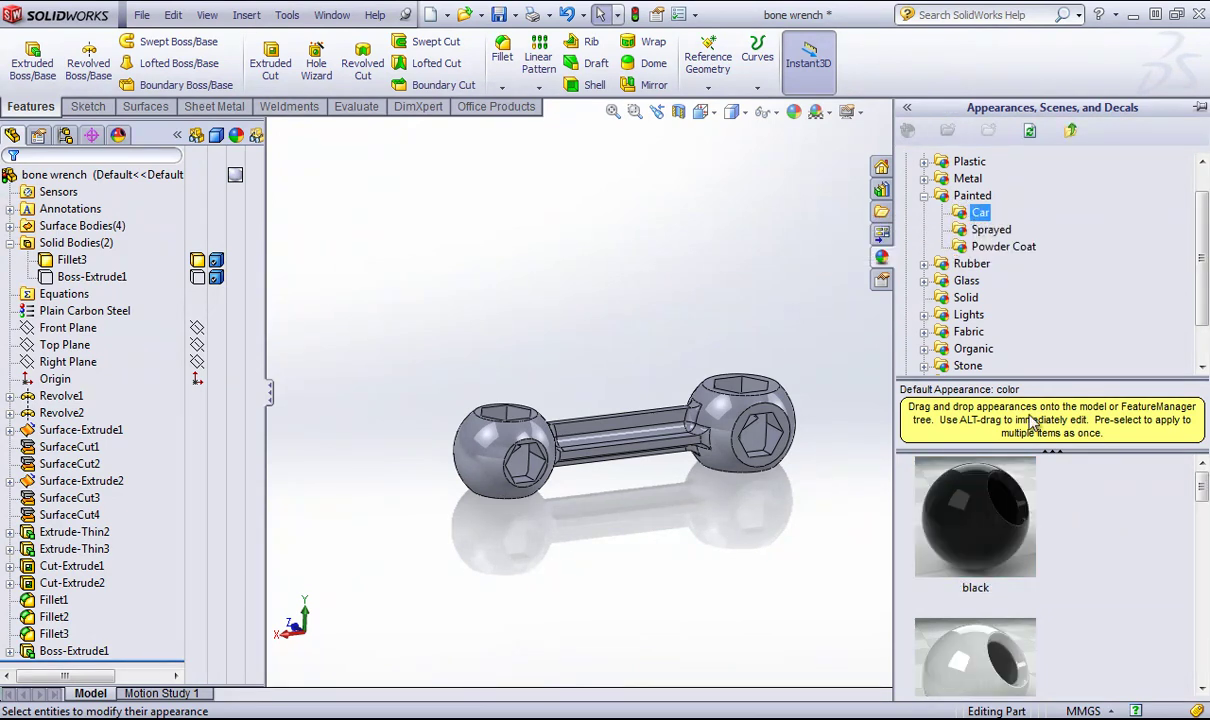
left_click_drag(1093, 376, 1094, 320)
scroll(1131, 443, "down", 8)
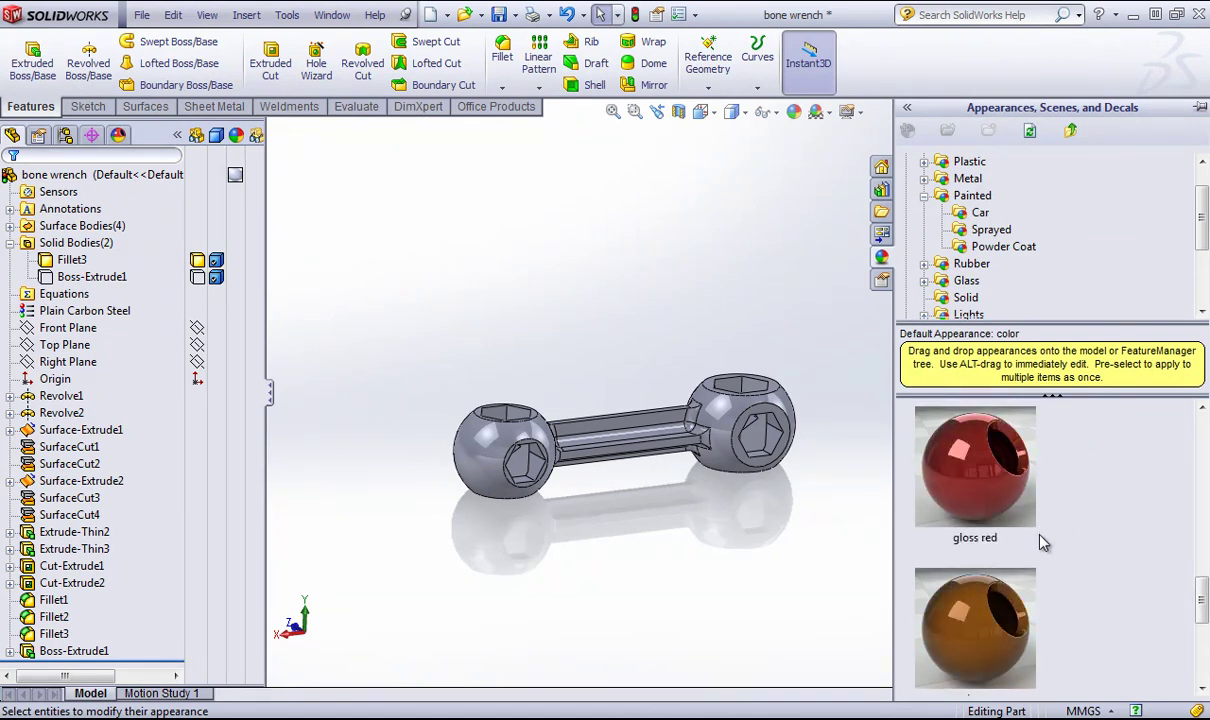
left_click_drag(952, 447, 492, 337)
middle_click_drag(610, 508, 600, 538)
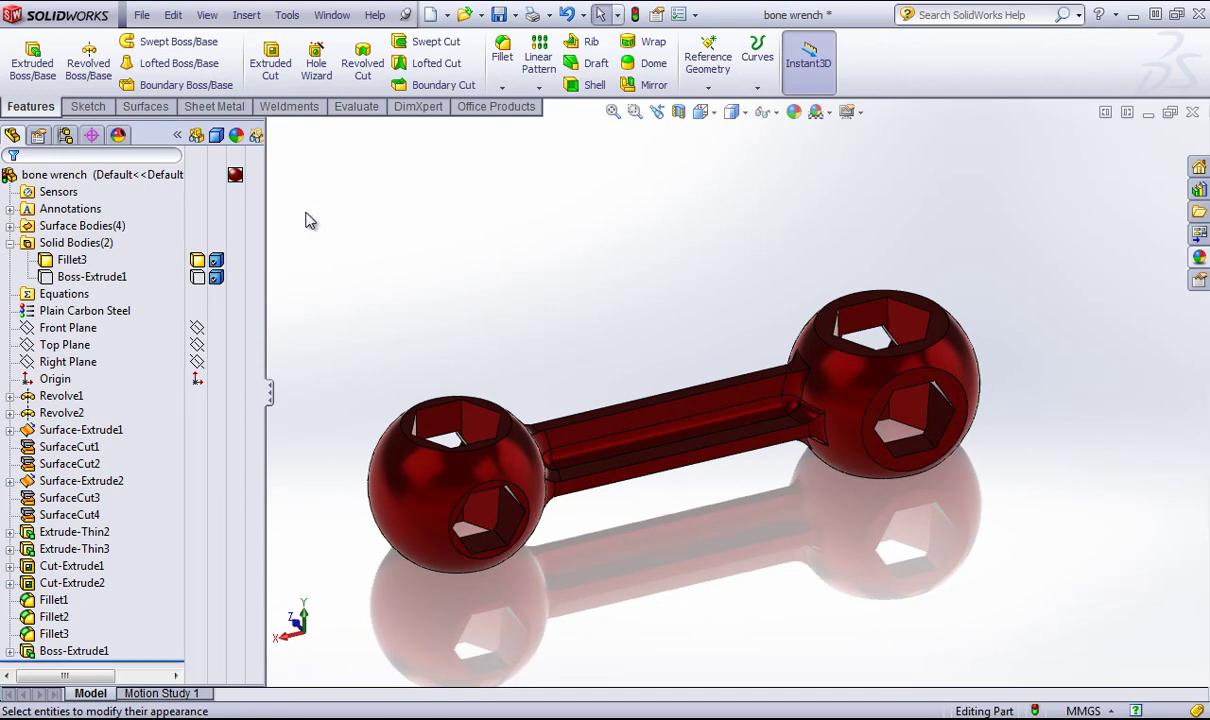
- Open the wrench's gloss red appearance editor and inspect the model from several angles
left_click(235, 174)
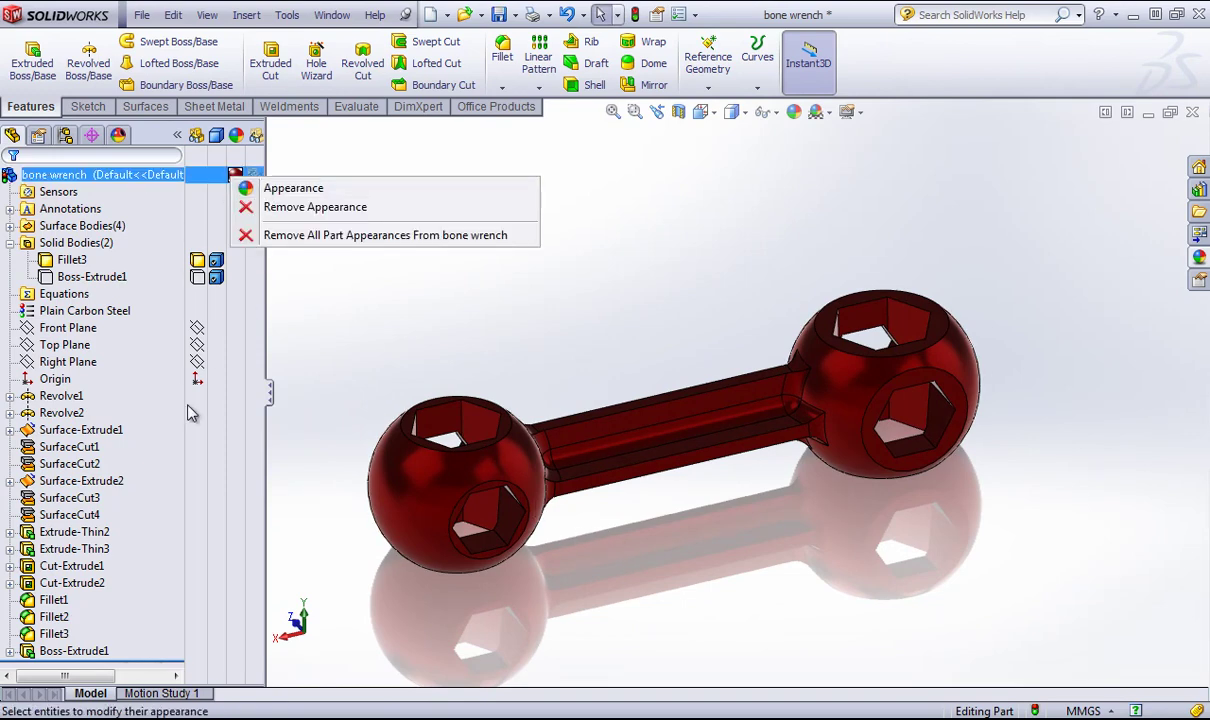
left_click(293, 188)
left_click(149, 600)
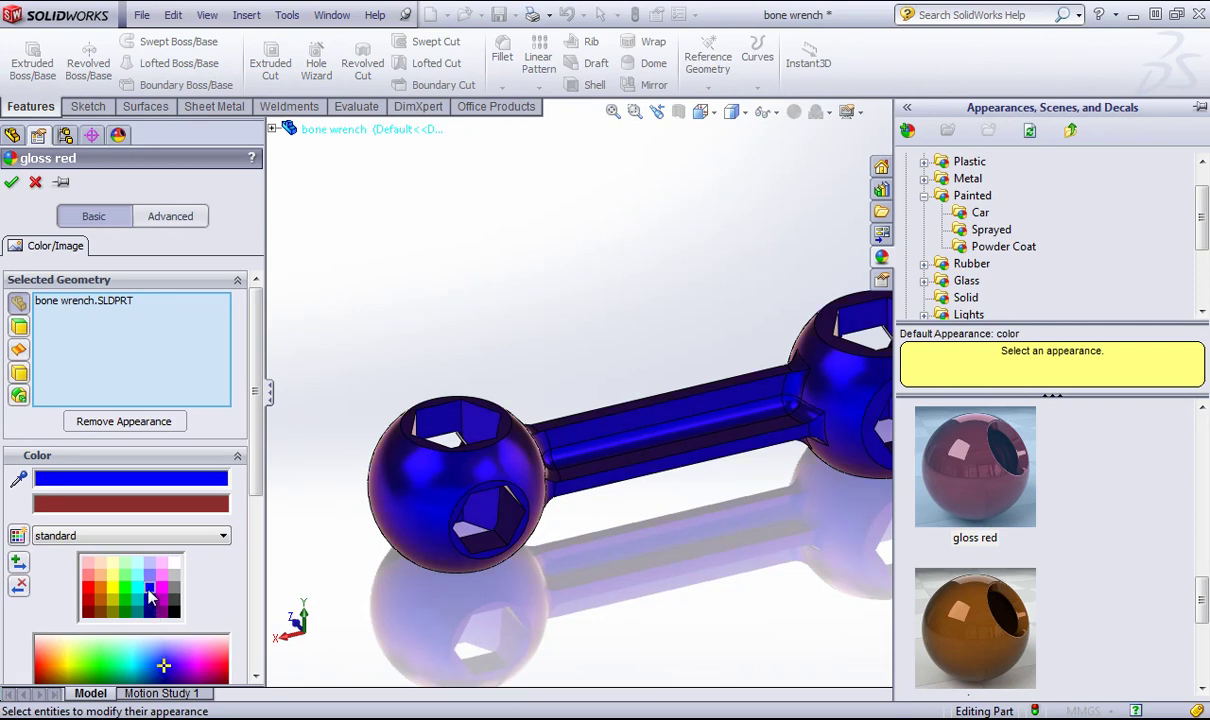
left_click(117, 478)
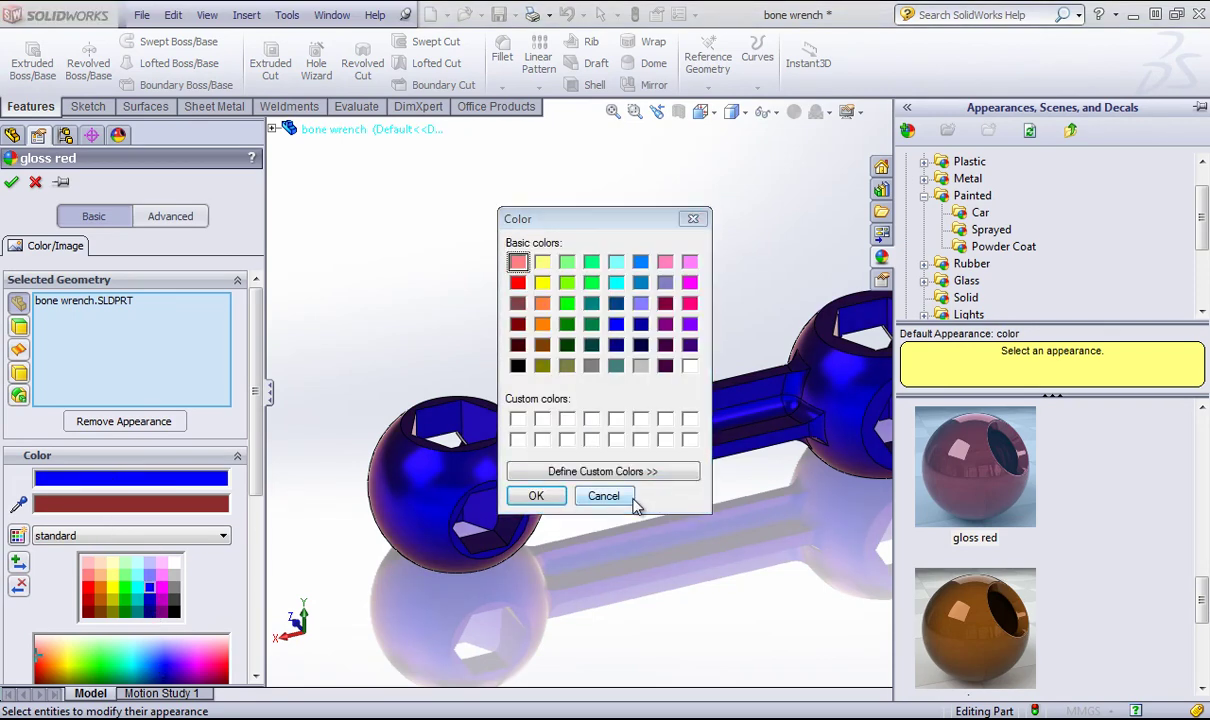
left_click(600, 494)
middle_click_drag(334, 420, 357, 379)
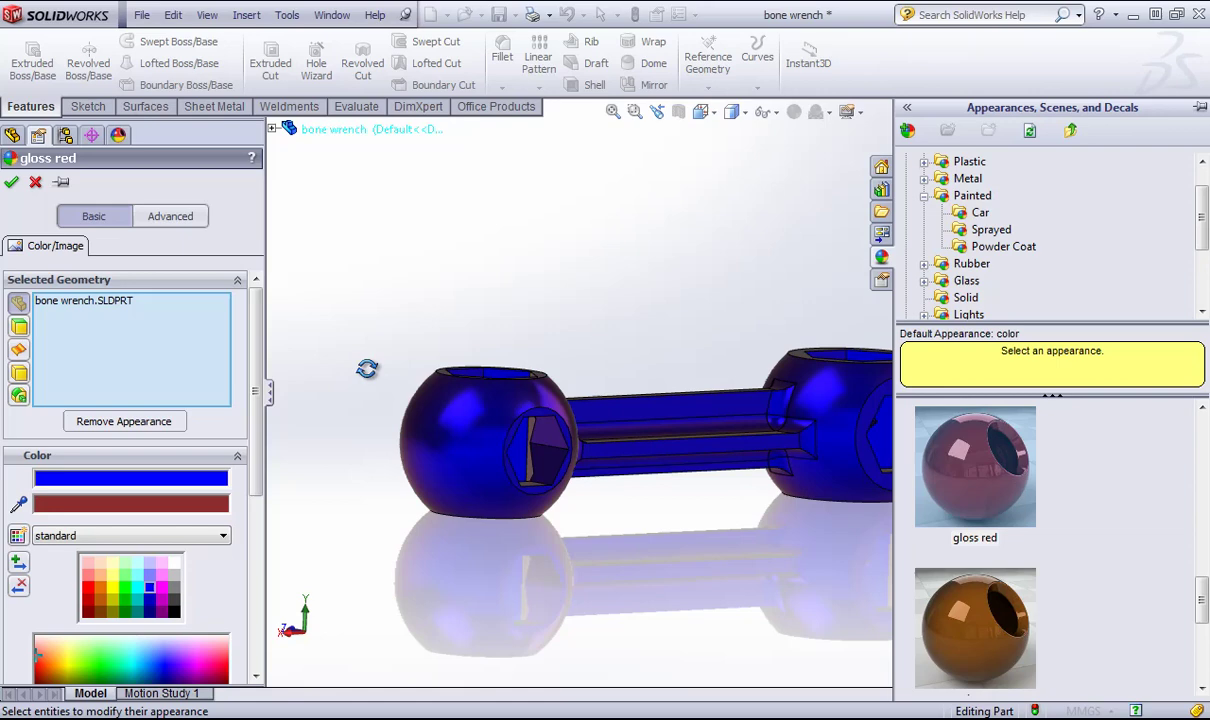
middle_click_drag(367, 369, 352, 410)
scroll(906, 610, "up", 2)
scroll(695, 460, "up", 3)
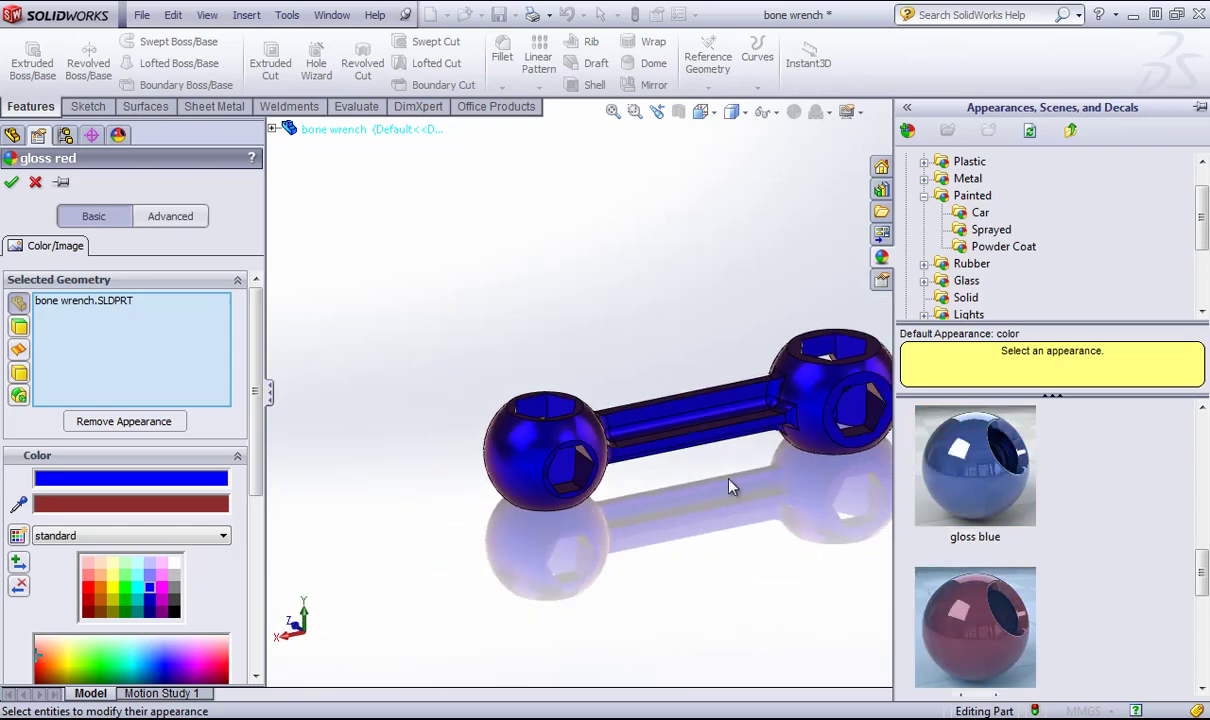
middle_click_drag(692, 462, 700, 452)
scroll(760, 470, "down", 2)
middle_click_drag(845, 461, 838, 491)
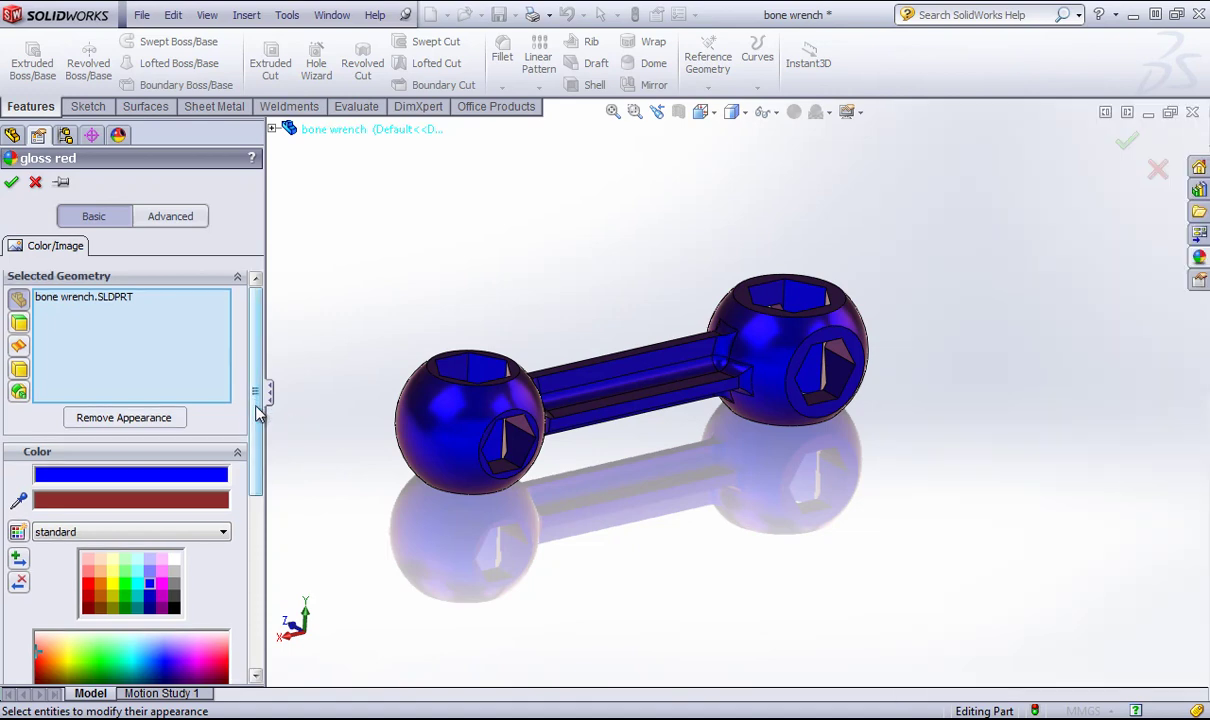
scroll(272, 425, "down", 3)
scroll(272, 425, "up", 2)
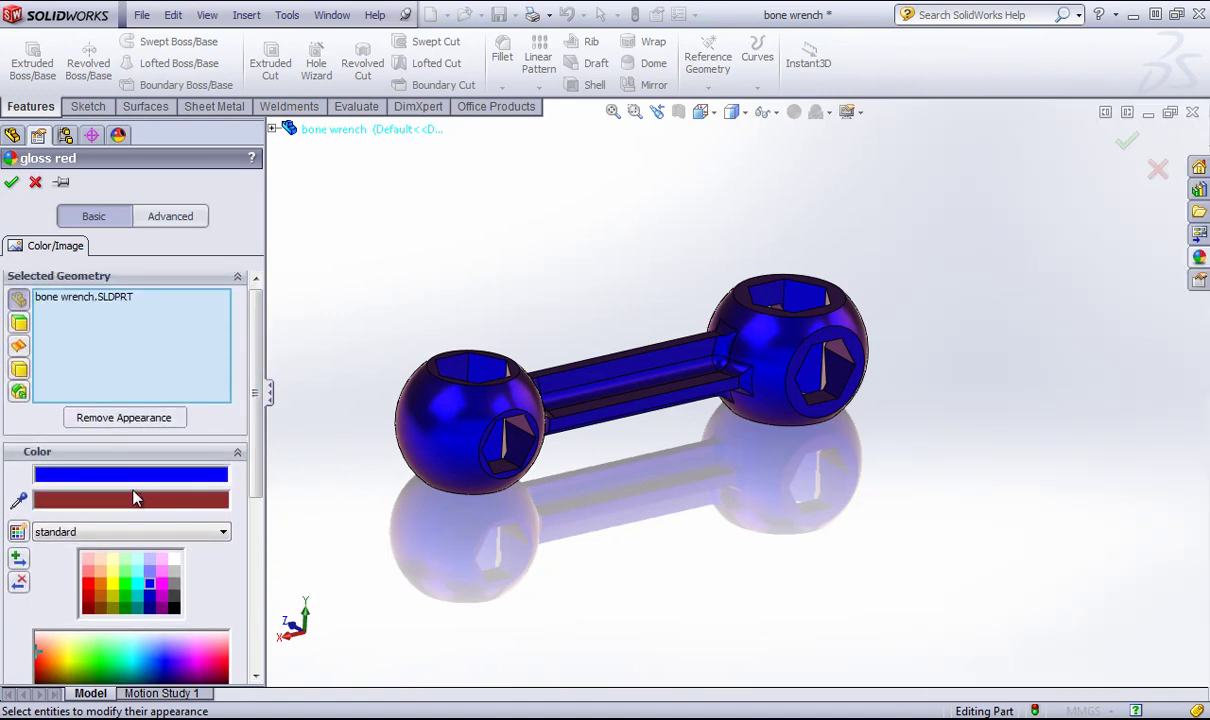
- Set the primary colour to bright red and the secondary colour to blue
left_click(111, 480)
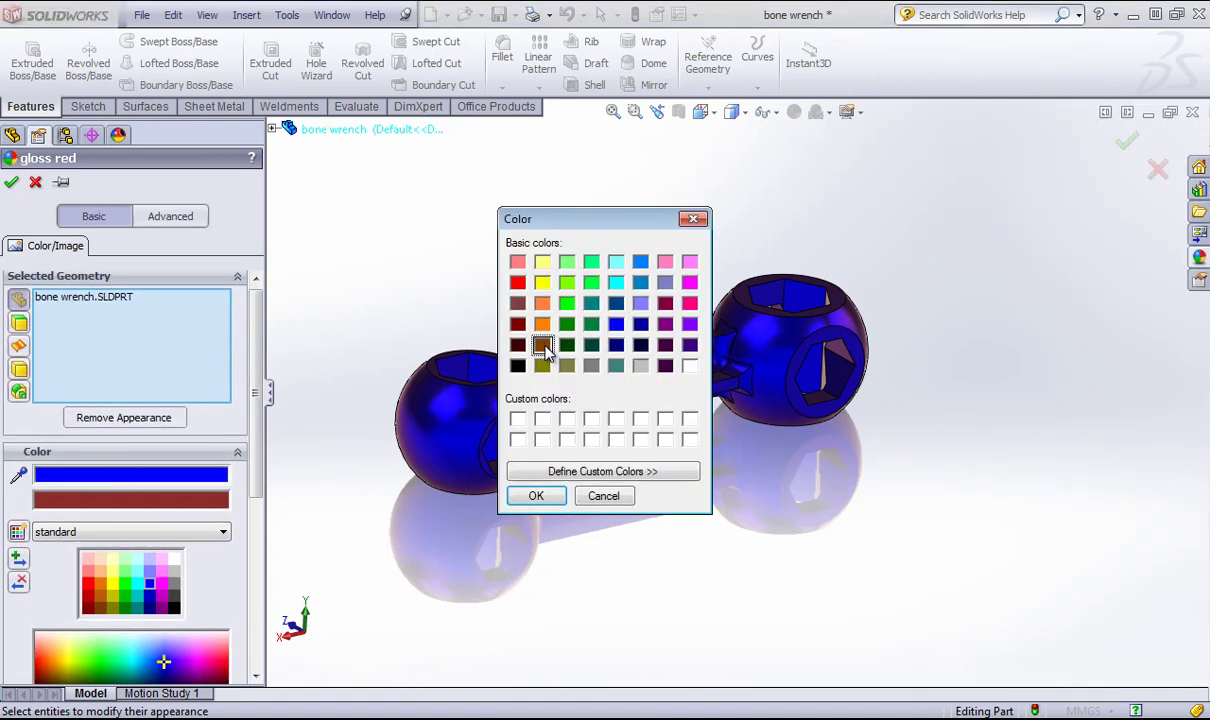
left_click(527, 477)
left_click(605, 496)
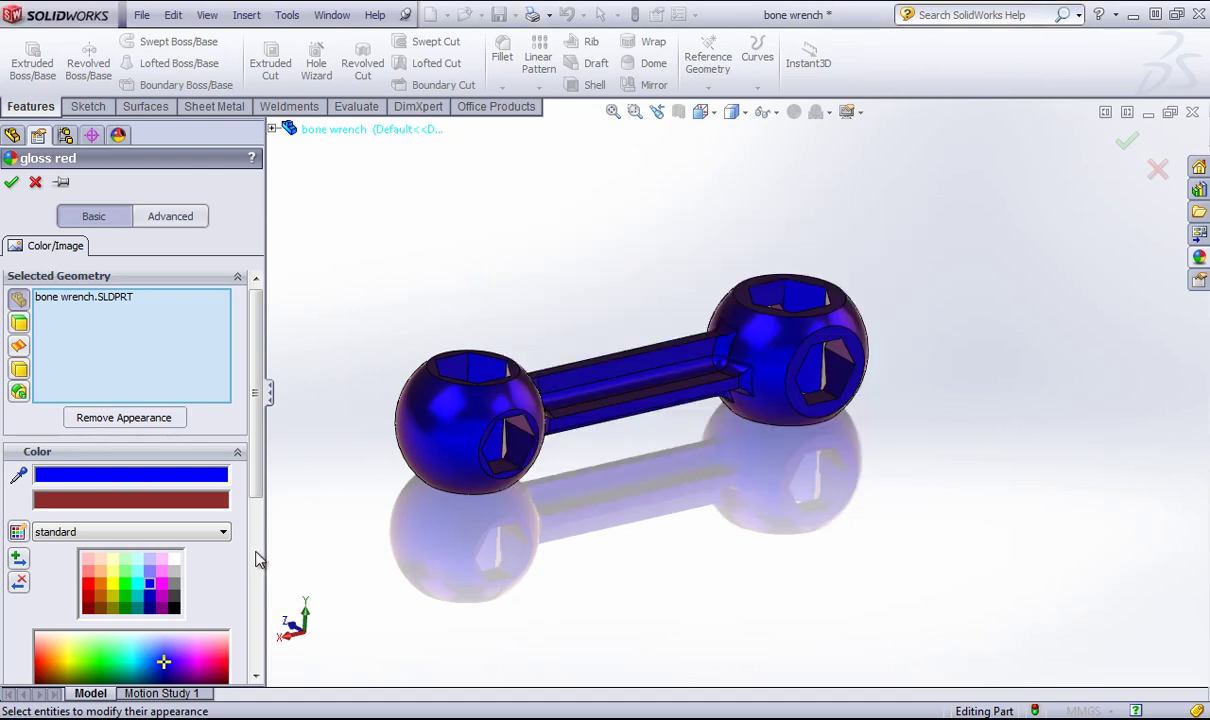
left_click(137, 482)
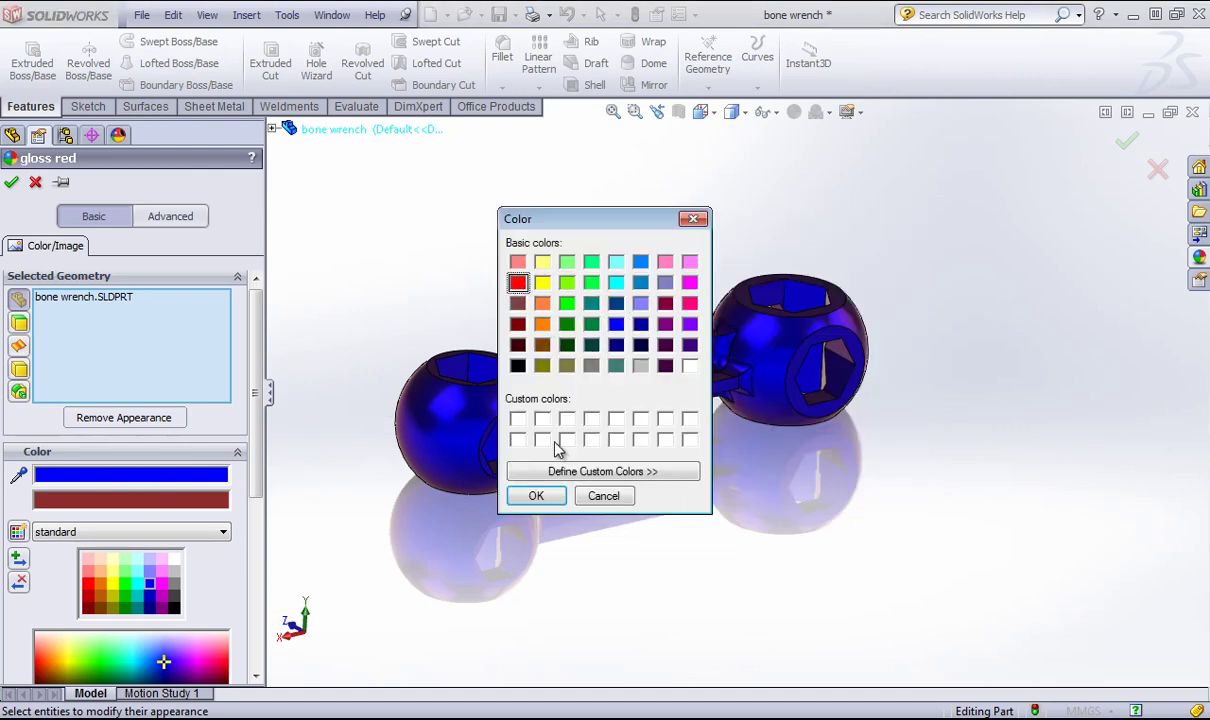
left_click(536, 497)
left_click(190, 502)
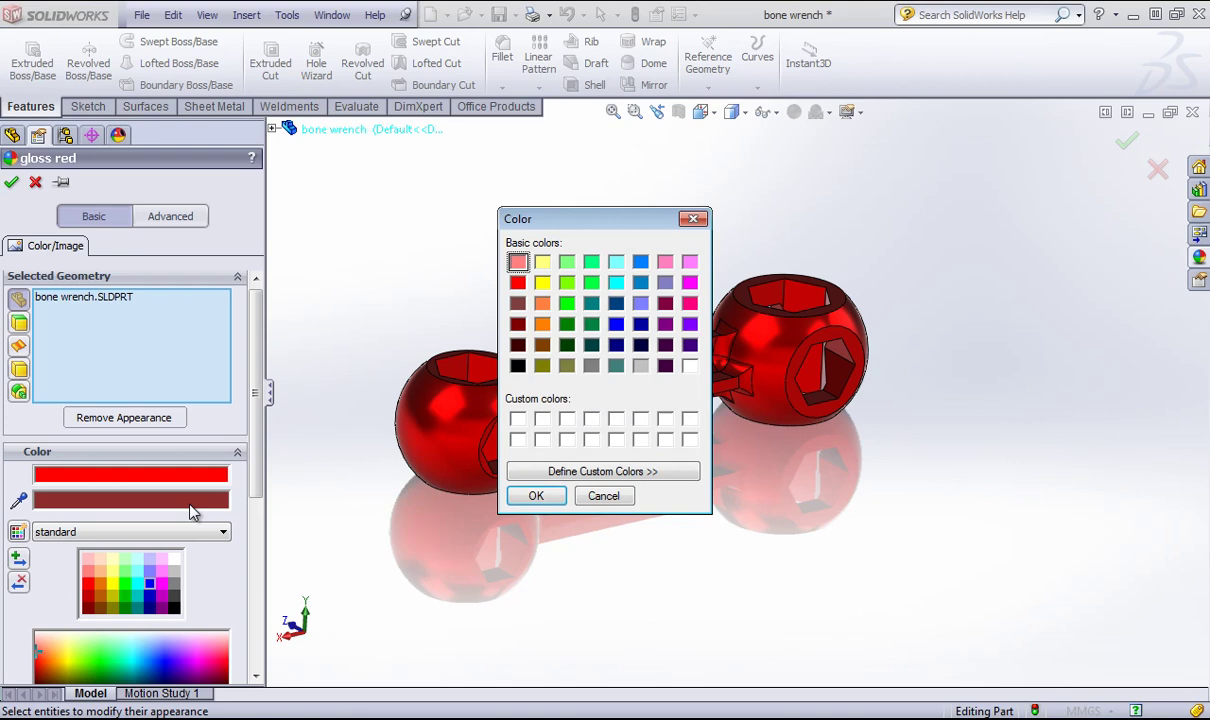
left_click(536, 497)
middle_click_drag(318, 503, 551, 451)
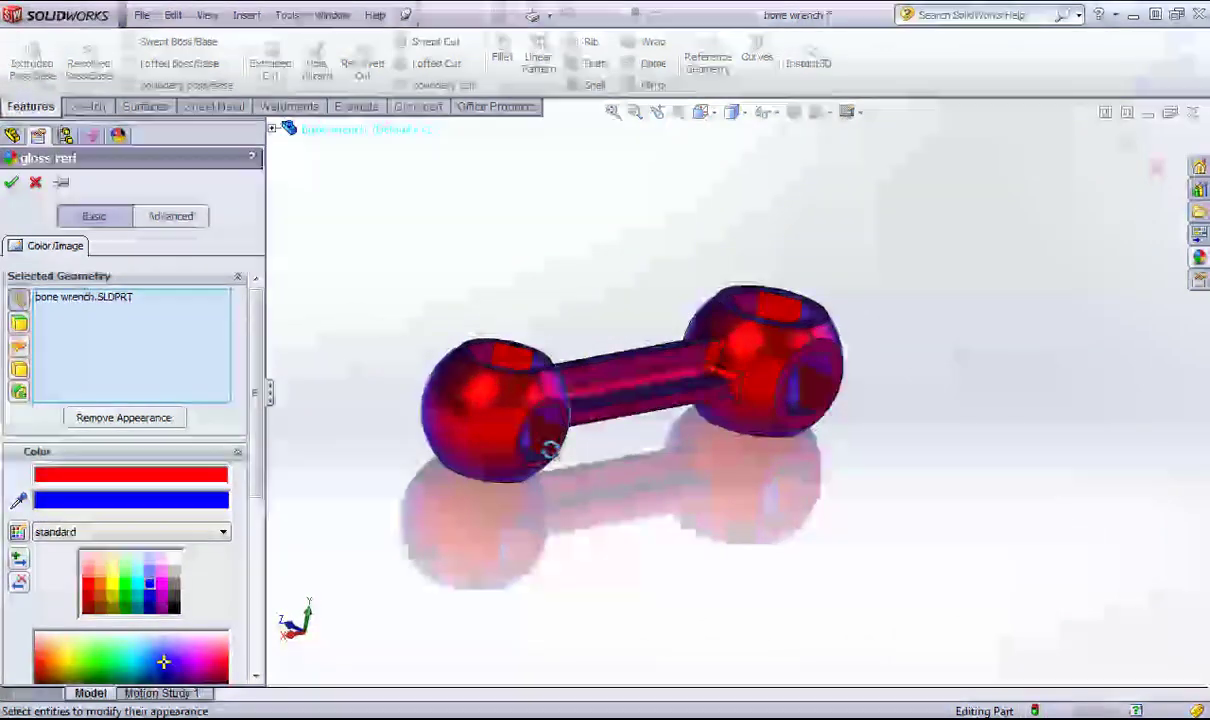
- Adjust the secondary colour to light blue, RGB 63, 185, 255
left_click_drag(262, 382, 262, 478)
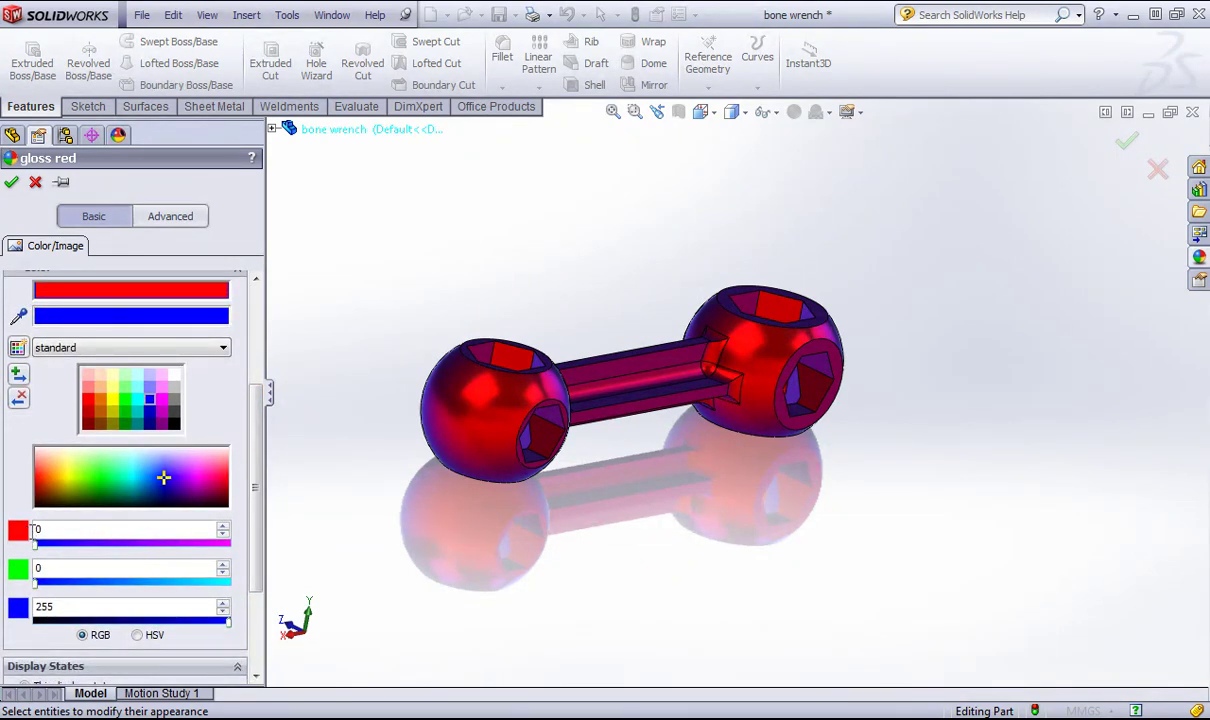
left_click(139, 637)
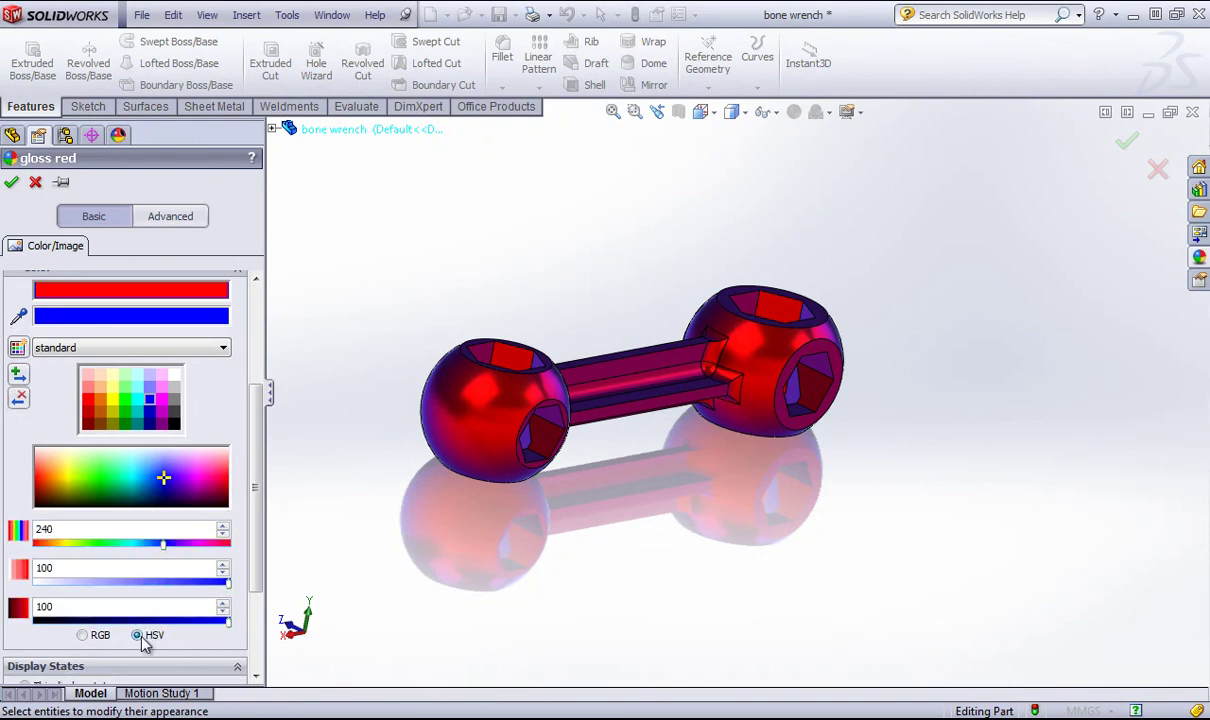
left_click(82, 635)
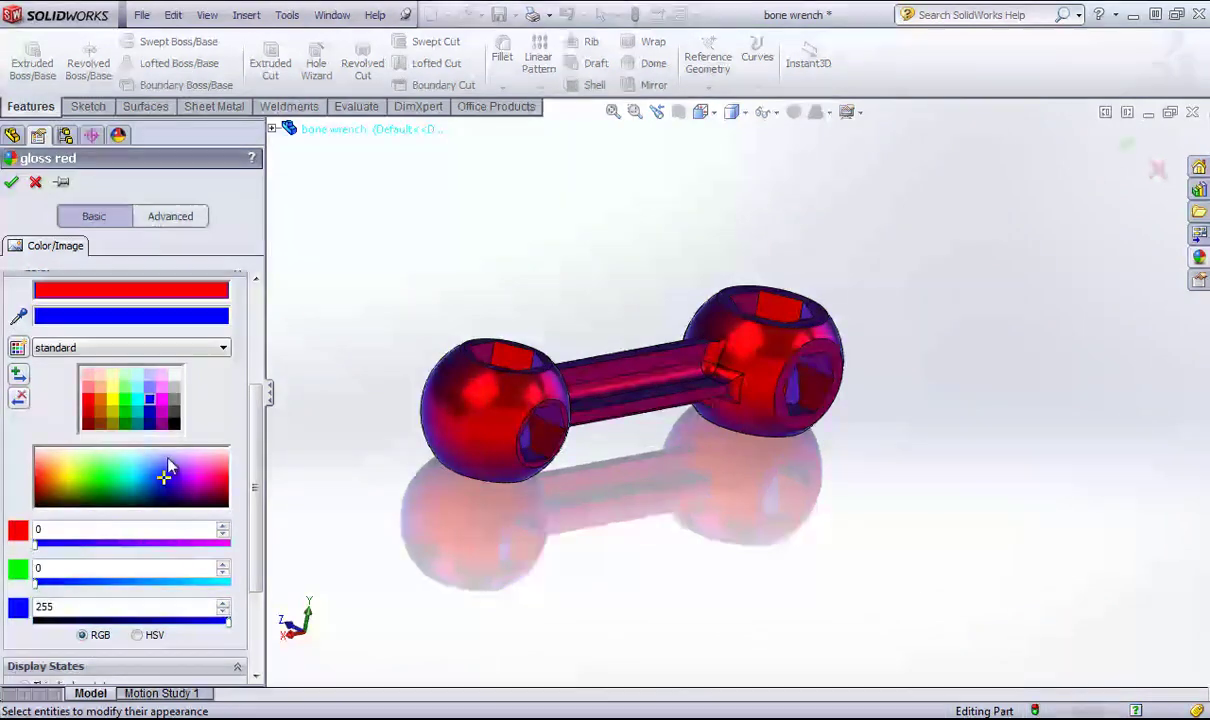
mouse_move(162, 475)
left_mouse_down()
mouse_move(152, 476)
mouse_move(173, 488)
mouse_move(145, 471)
left_mouse_up()
- Try the dull and shiny finish types, then return to the standard finish
left_click(152, 357)
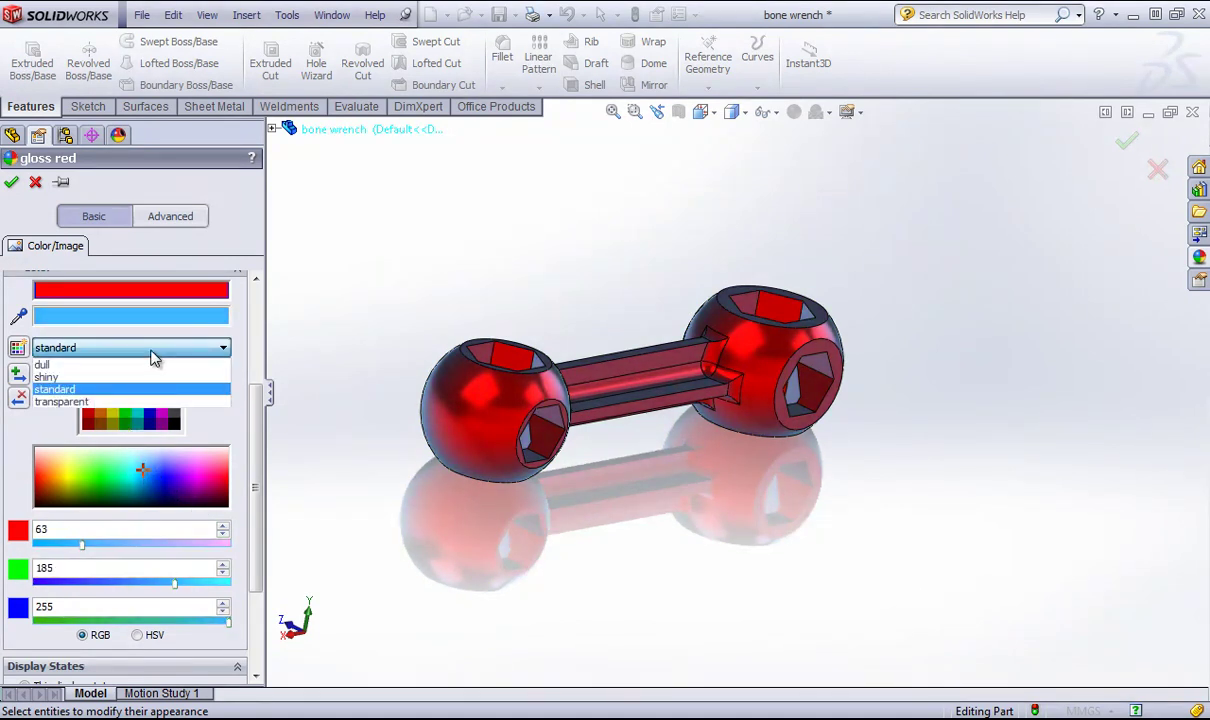
left_click(258, 368)
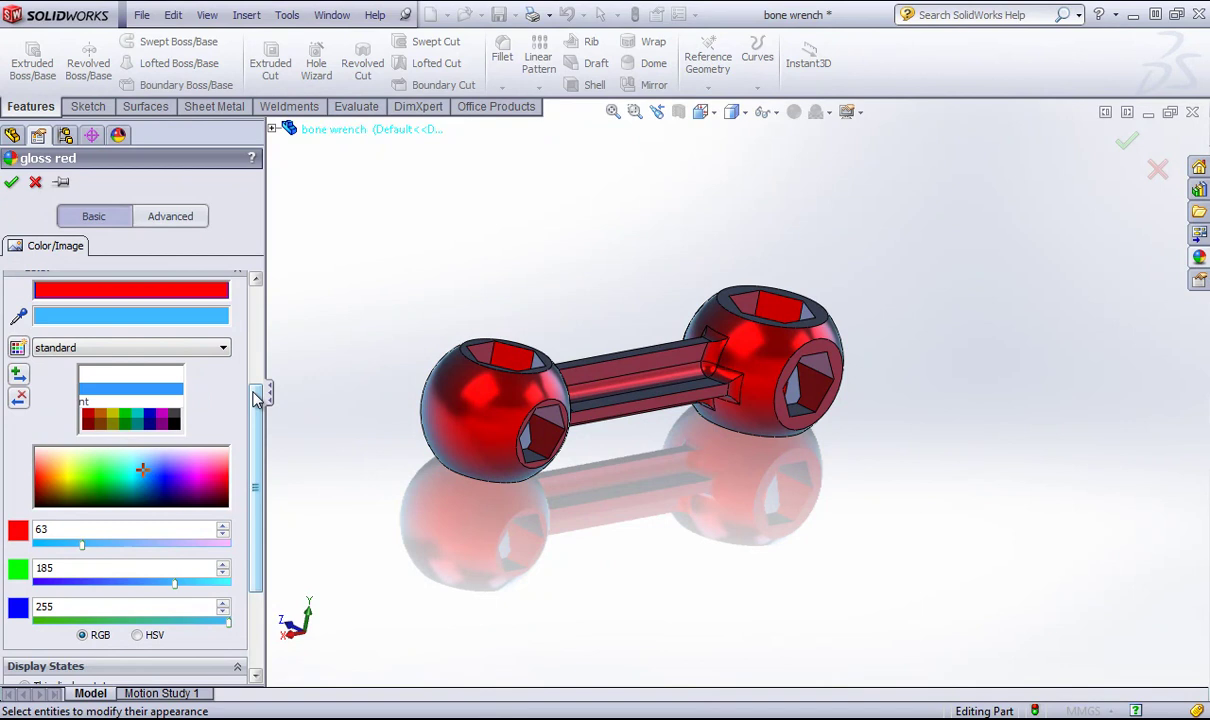
left_click(258, 368)
scroll(196, 431, "up", 1)
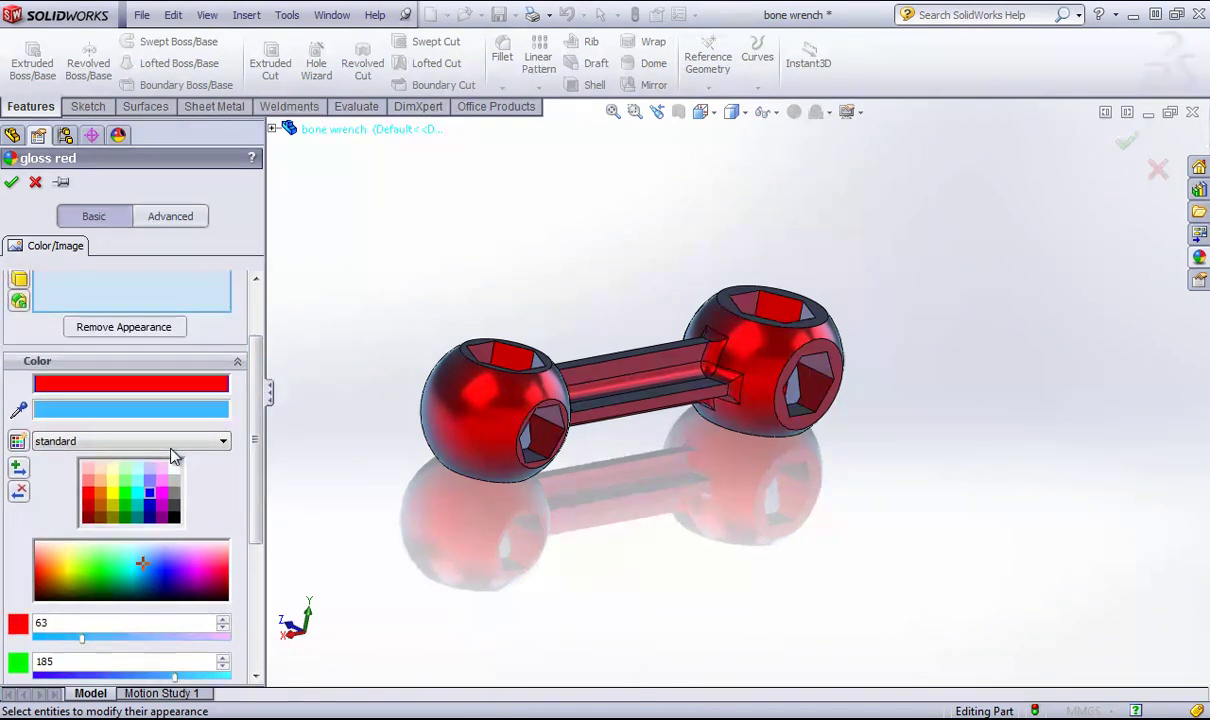
left_click(172, 447)
left_click(110, 453)
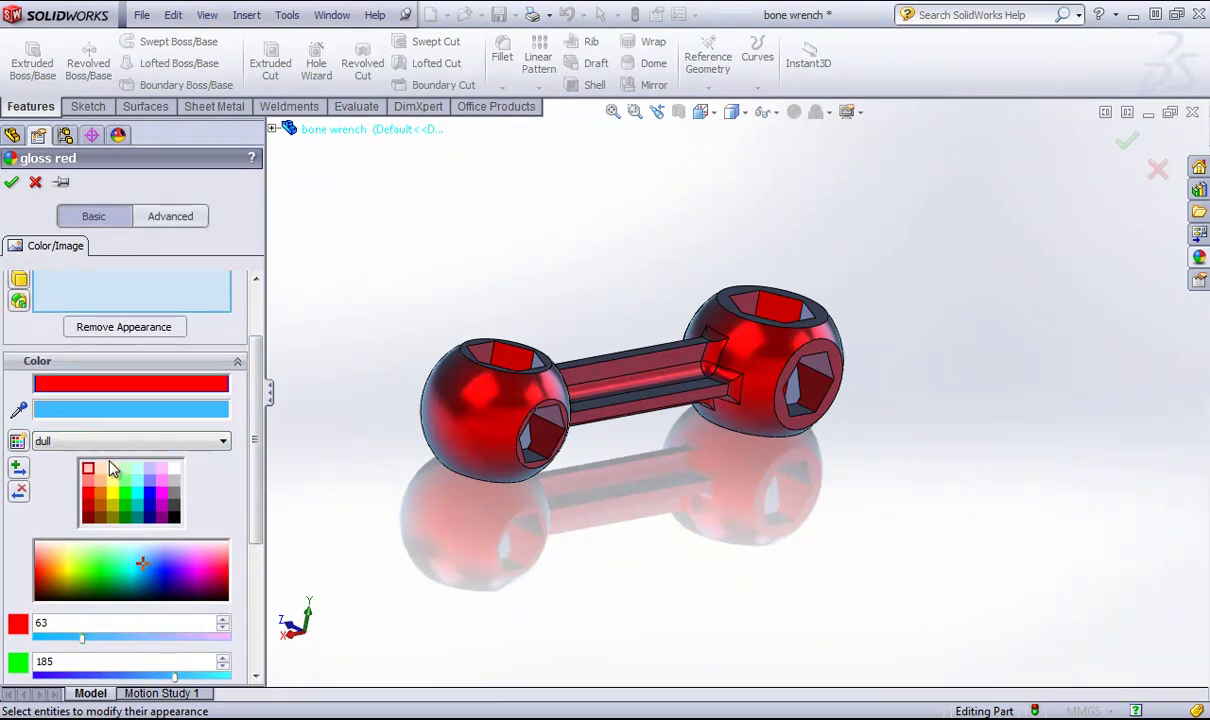
left_click(183, 446)
left_click(157, 470)
left_click(183, 445)
left_click(127, 487)
- Switch the swatch palette to transparent and confirm the gloss red appearance
left_click(157, 441)
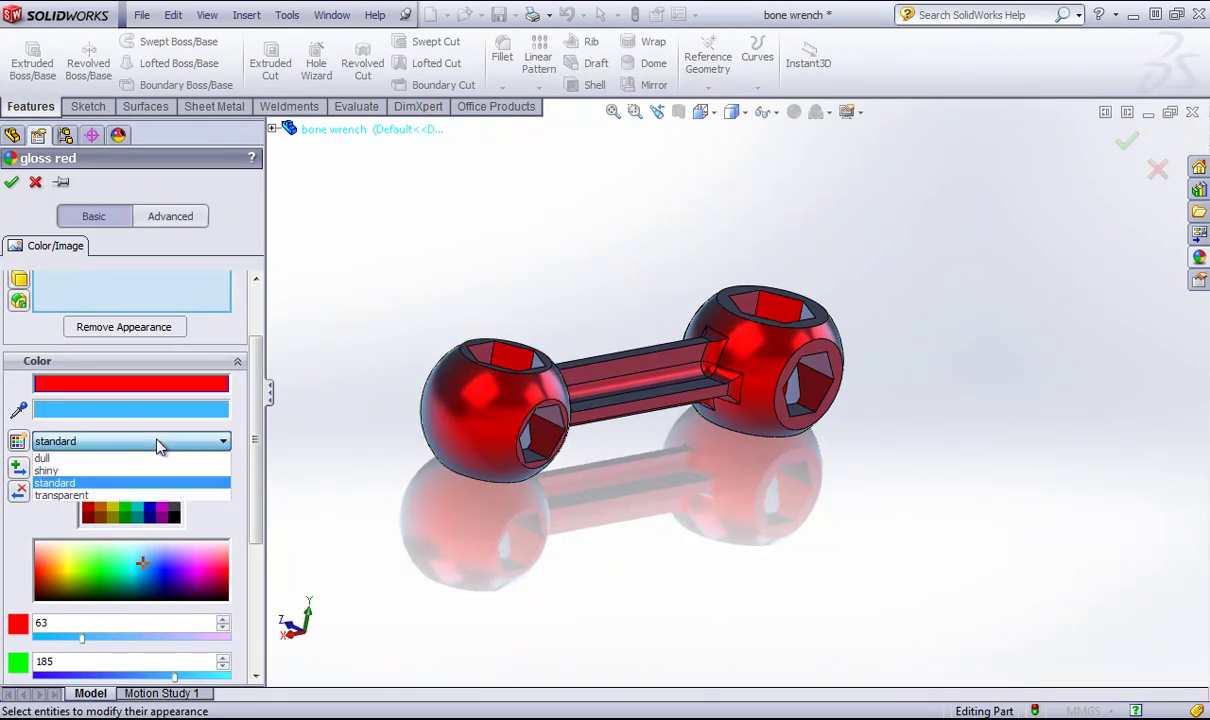
left_click(122, 498)
mouse_move(324, 446)
middle_mouse_down()
mouse_move(354, 428)
mouse_move(340, 431)
middle_mouse_up()
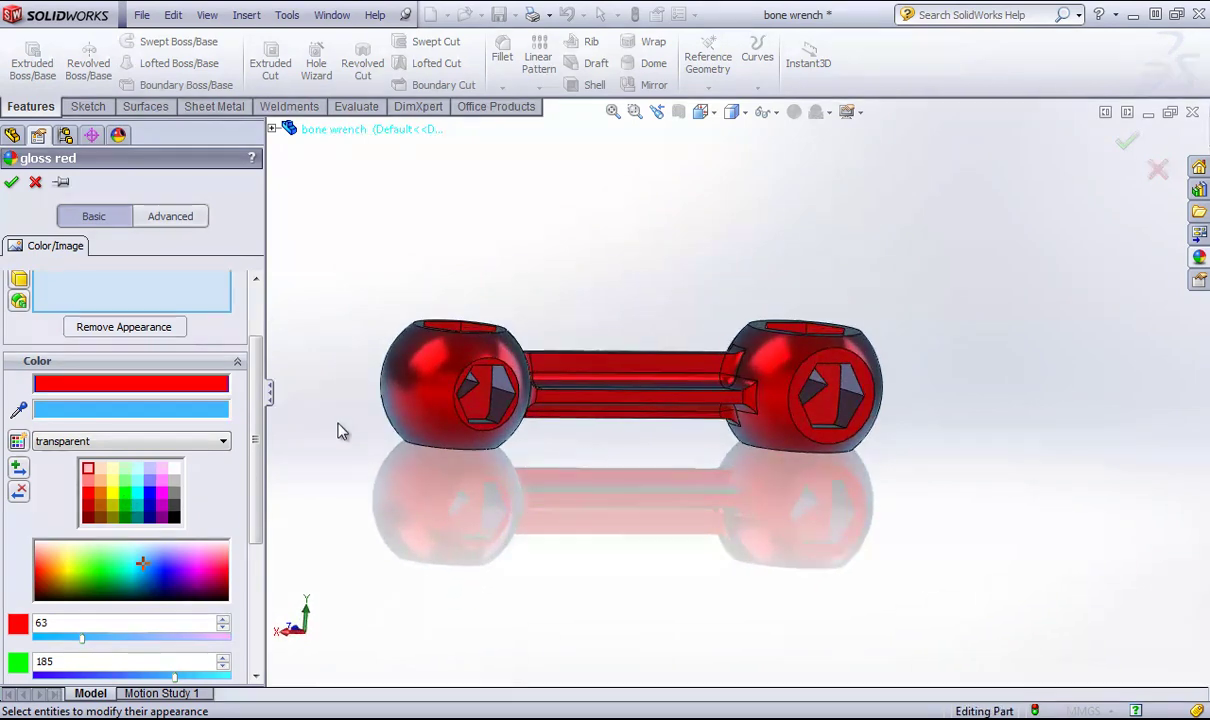
left_click(12, 183)
middle_click_drag(262, 300, 390, 295)
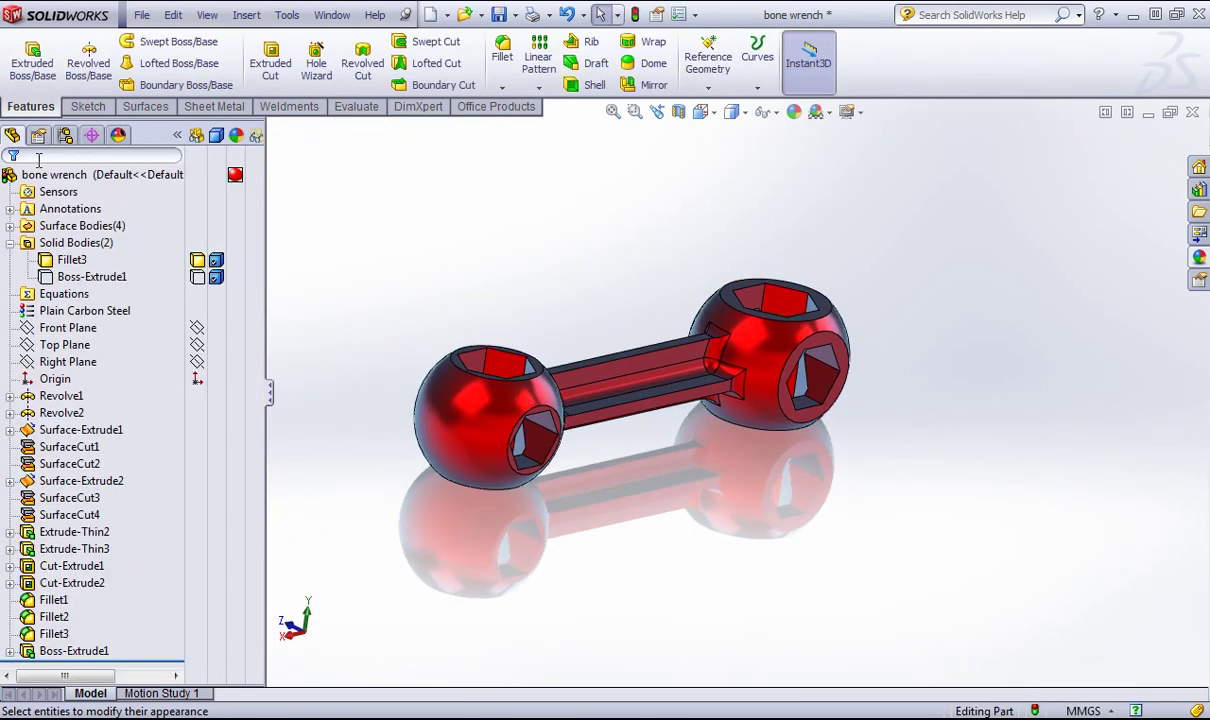
- Review the gloss red RGB values (255, 0, 0), open the appearances library, and close the editor
left_click(235, 175)
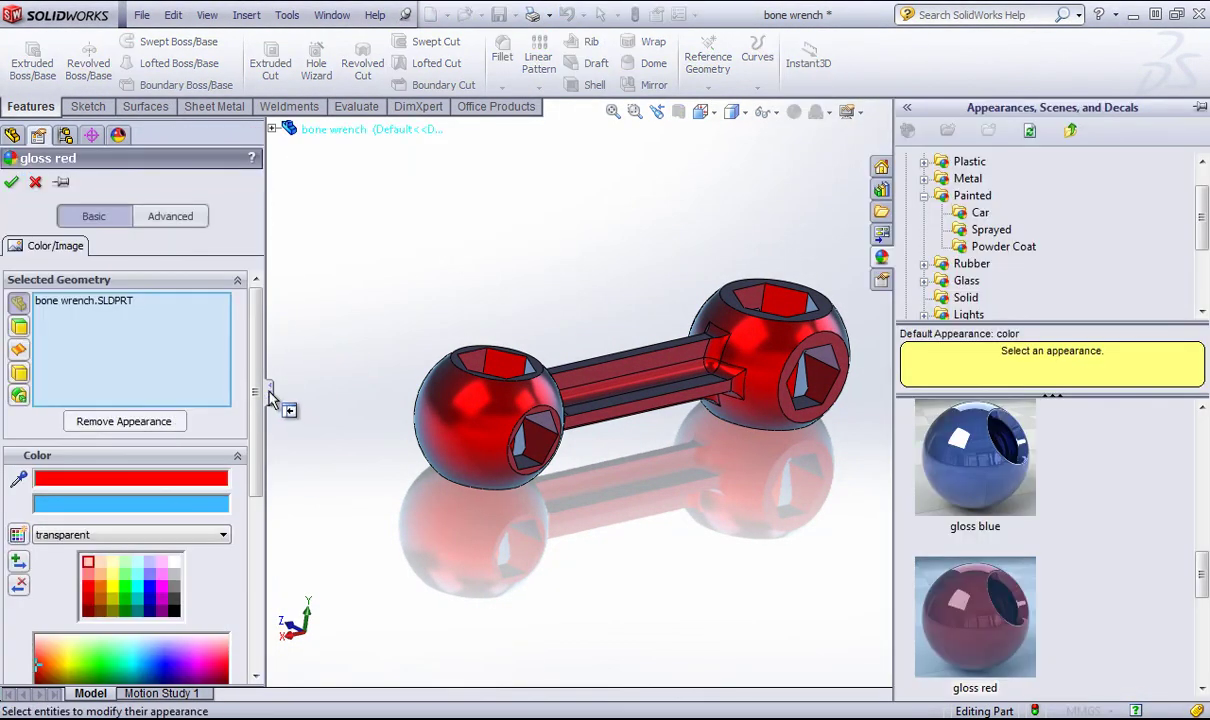
scroll(262, 400, "down", 3)
scroll(258, 430, "up", 1)
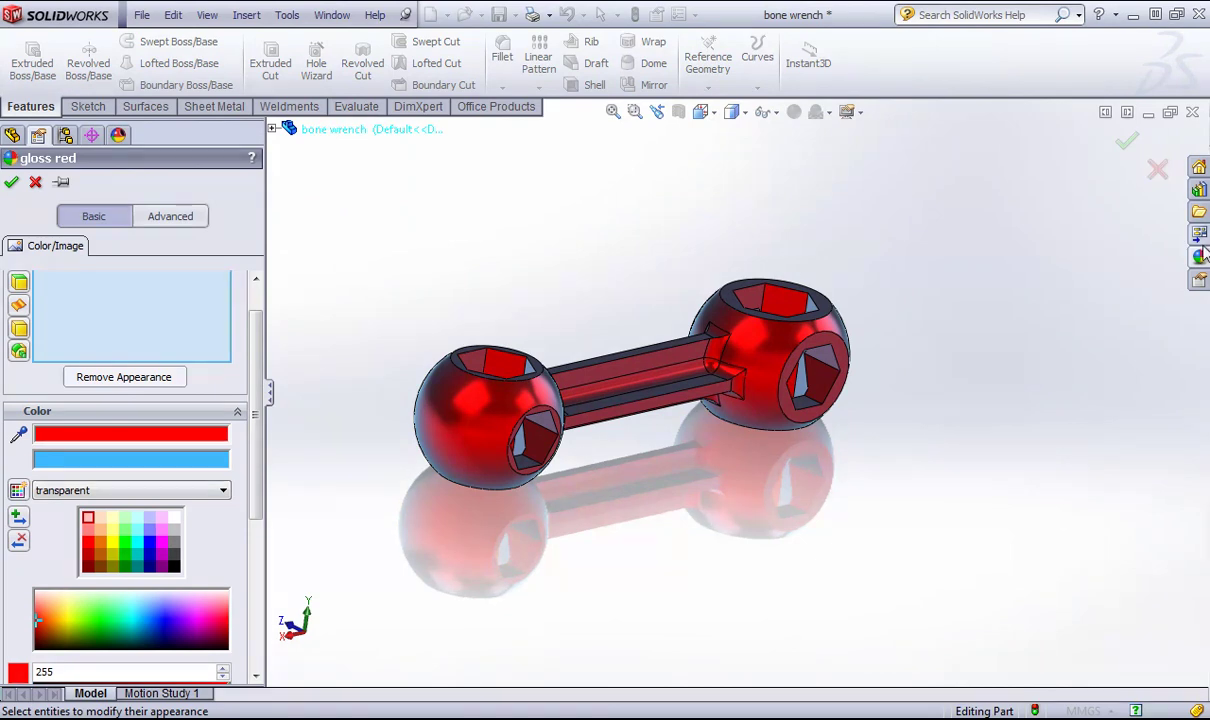
left_click(1200, 255)
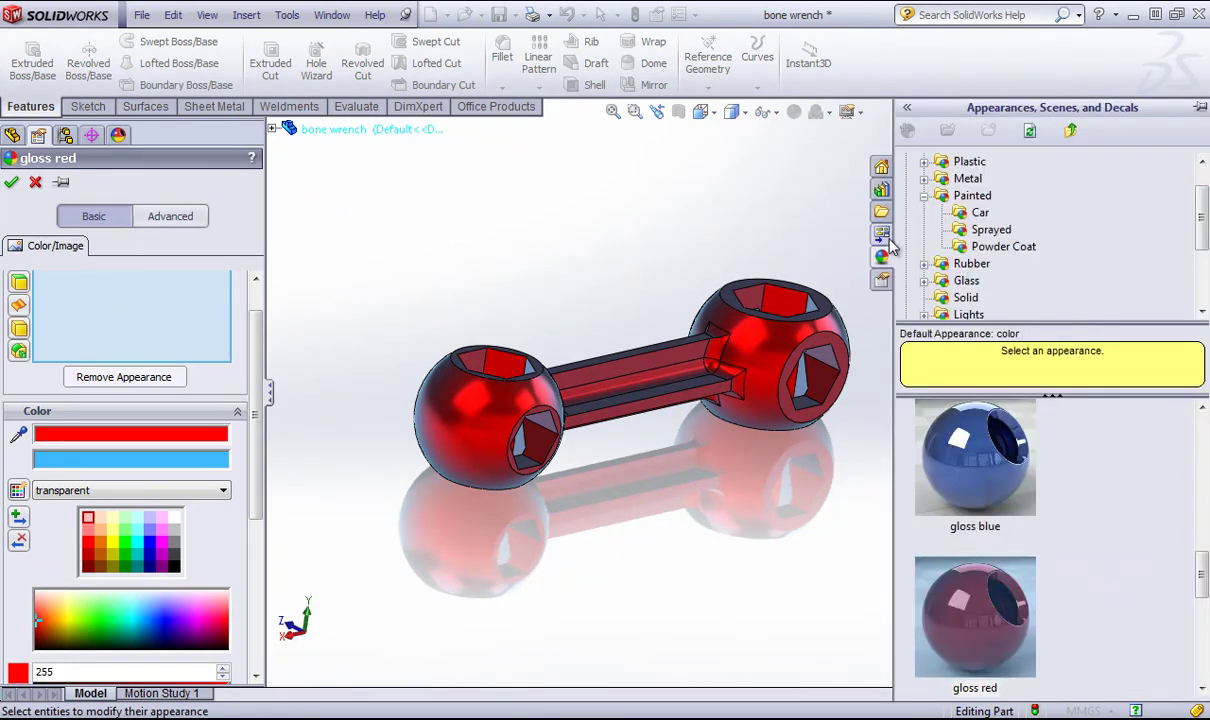
left_click_drag(258, 460, 246, 614)
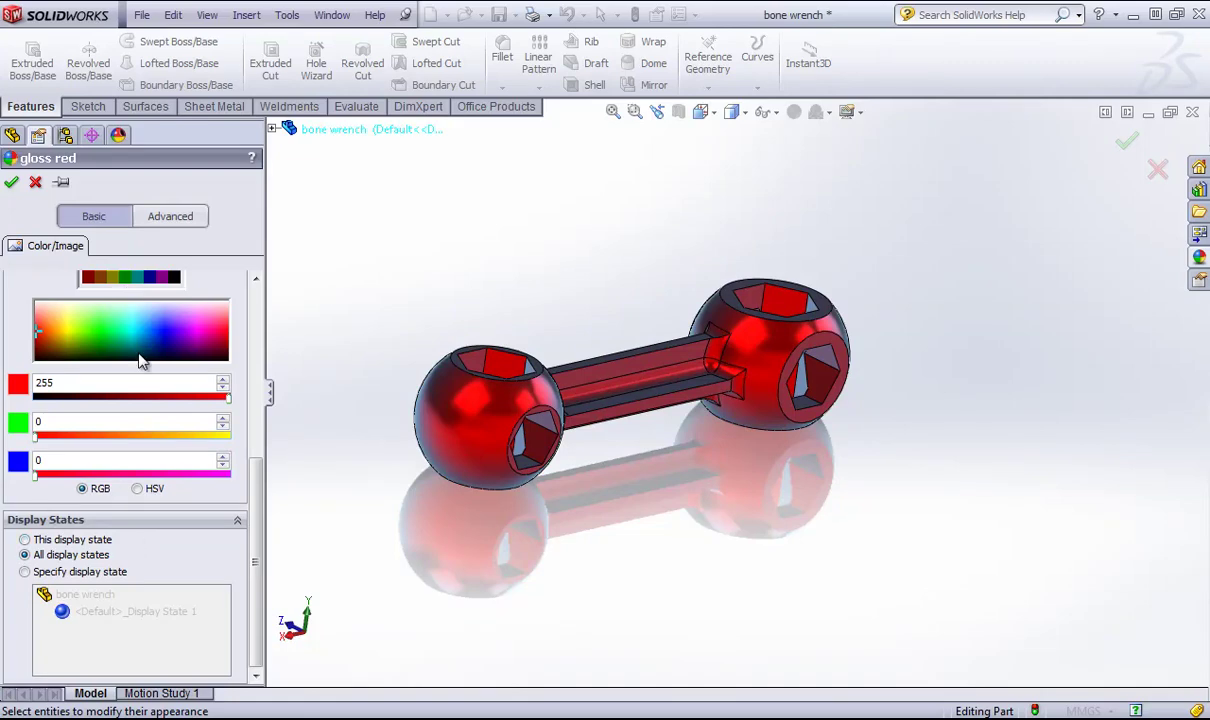
scroll(140, 362, "up", 5)
left_click(38, 185)
middle_click_drag(623, 322, 608, 367)
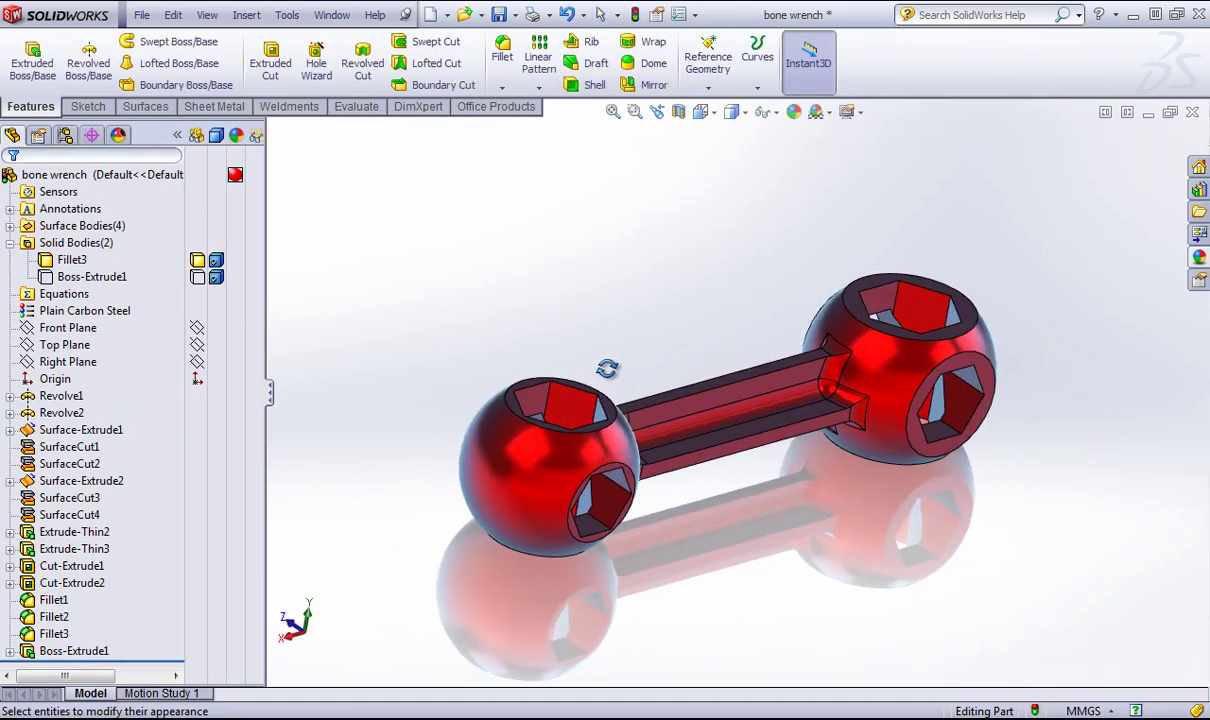
- Apply Metal > Chrome chromium plate to the Cut-Extrude2 hex socket faces
left_click(1201, 258)
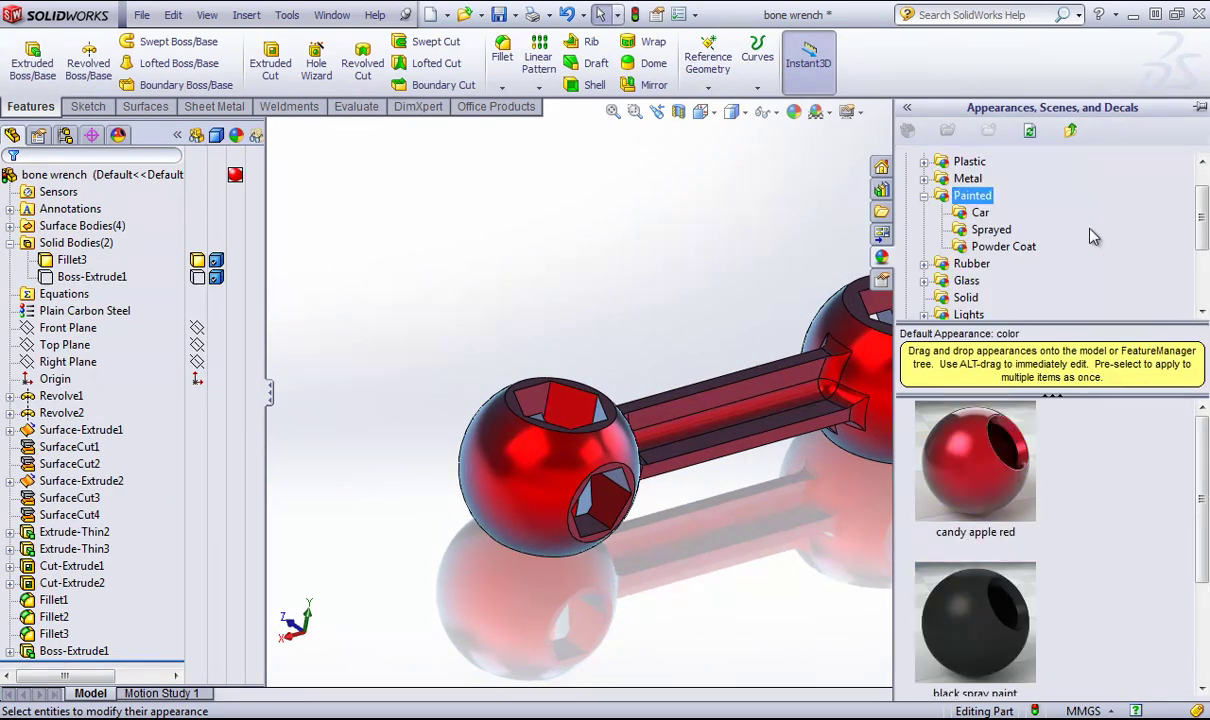
left_click(924, 196)
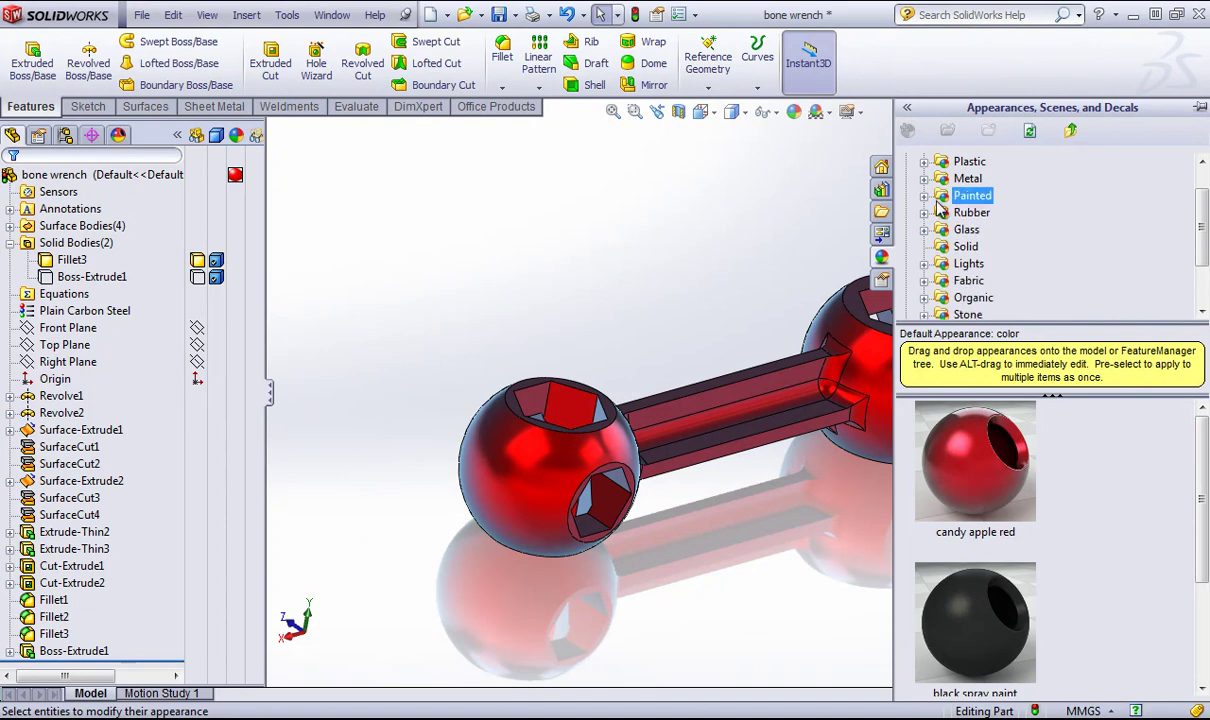
left_click(924, 179)
left_click(990, 195)
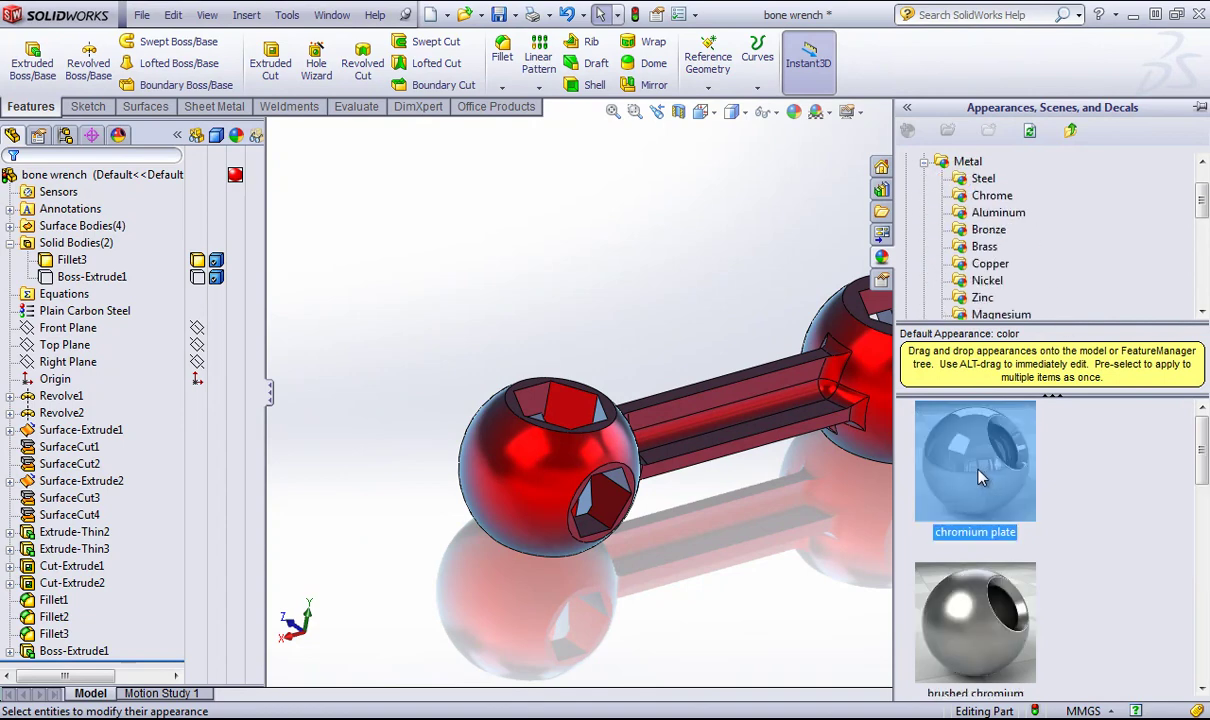
left_click_drag(978, 450, 566, 405)
left_click(567, 406)
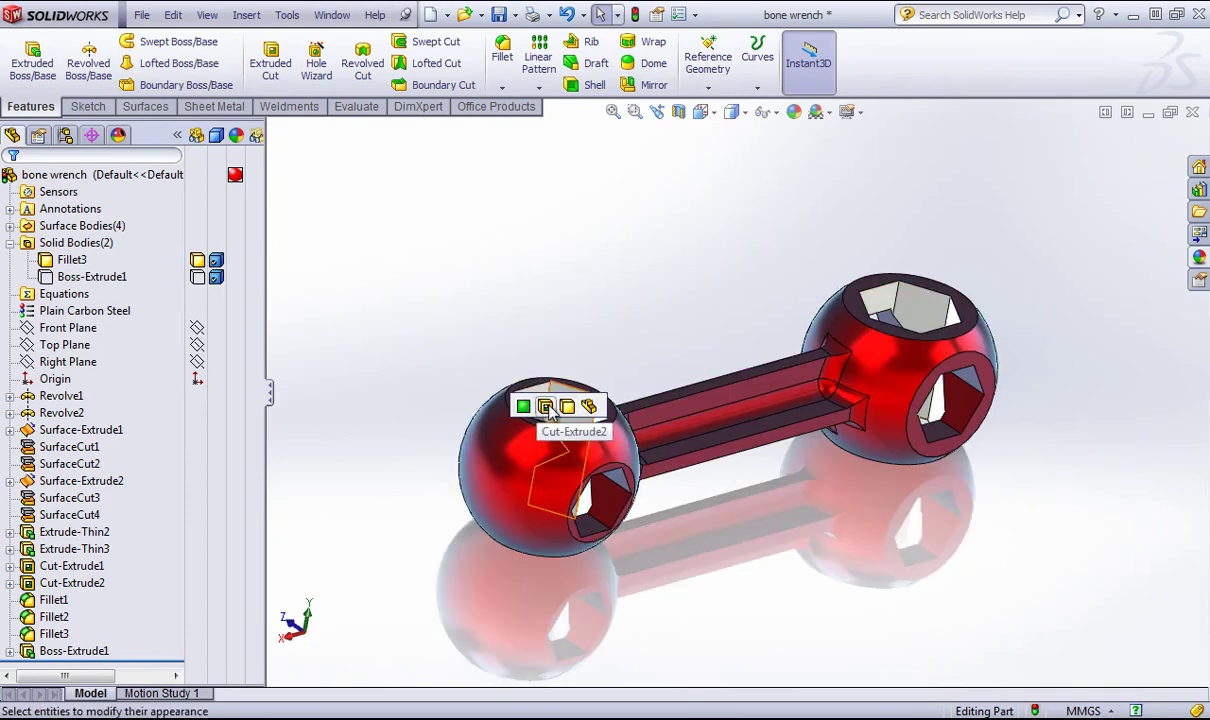
left_click(546, 407)
middle_click_drag(726, 366, 672, 331)
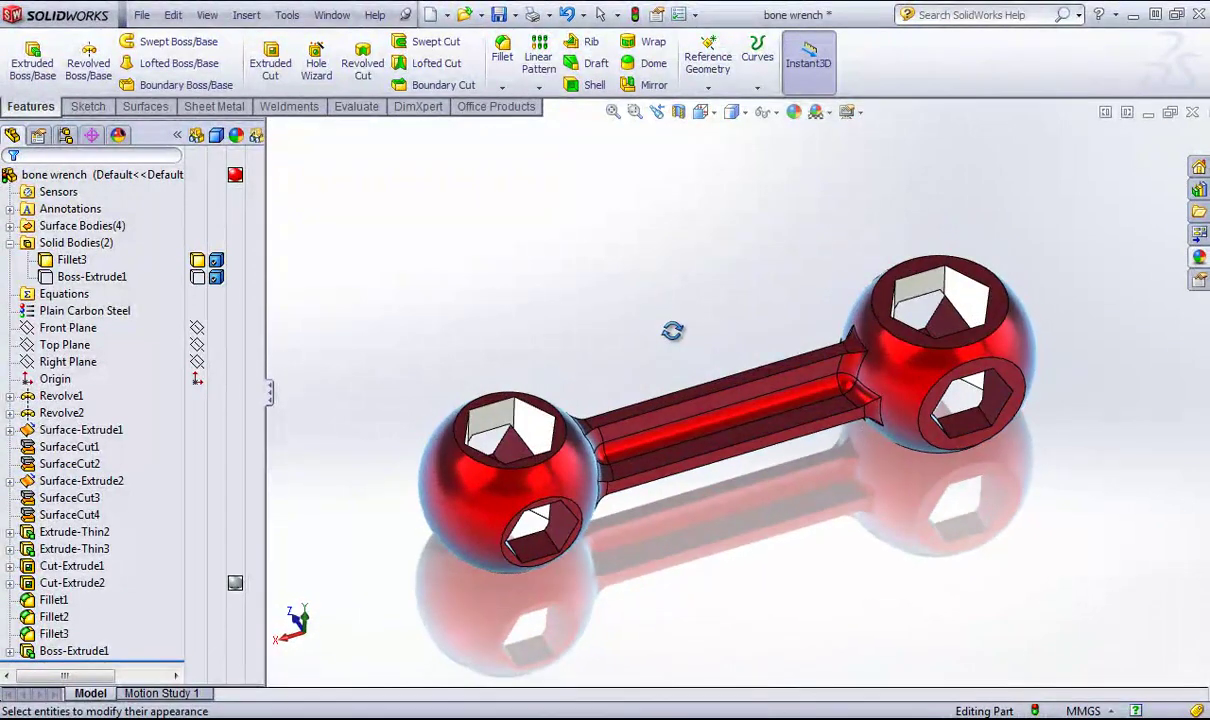
- Apply chromium plate to the Cut-Extrude1 socket on the other ball
left_click(1200, 257)
left_click_drag(955, 430, 540, 552)
left_click(538, 551)
middle_click_drag(538, 551, 791, 545)
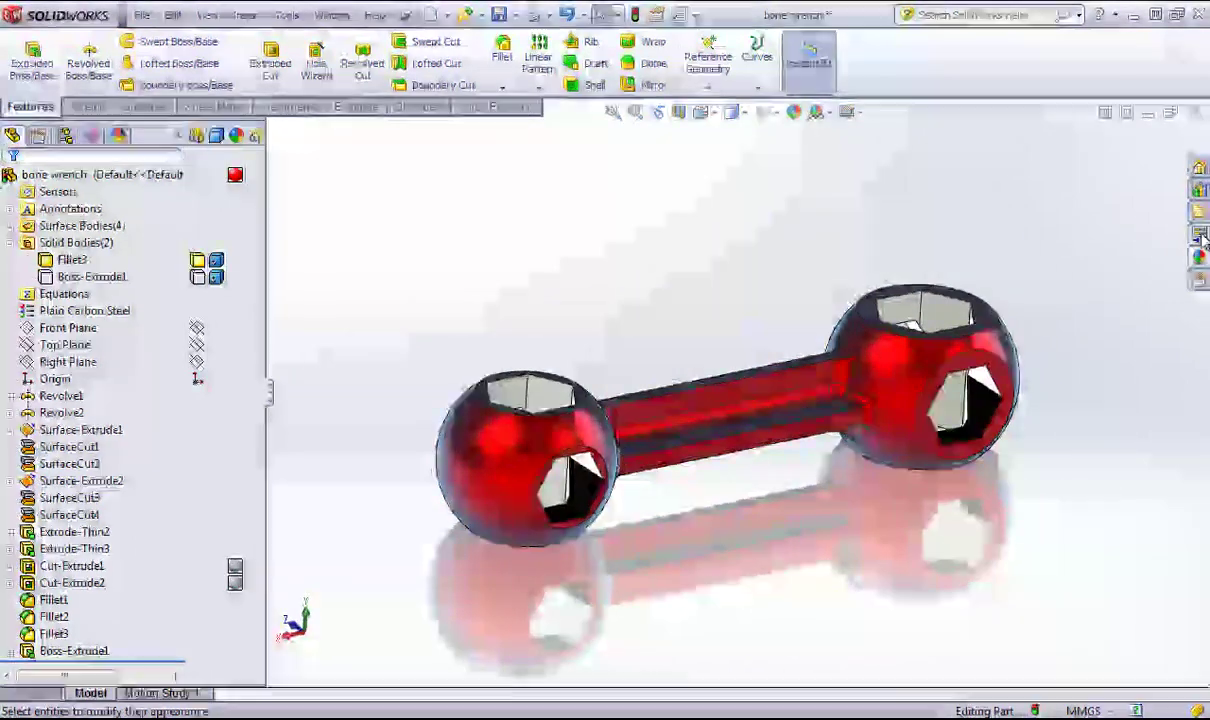
- Apply burnished chrome to just the handle's top face
left_click(1199, 256)
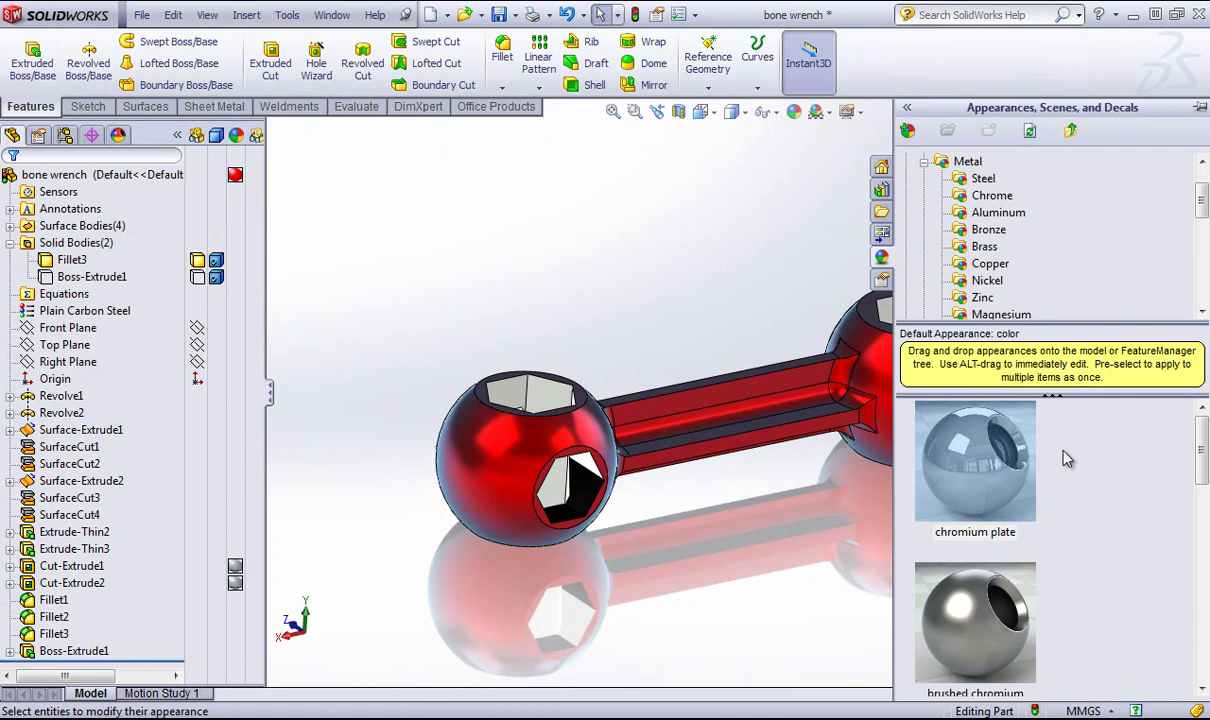
scroll(1045, 521, "down", 4)
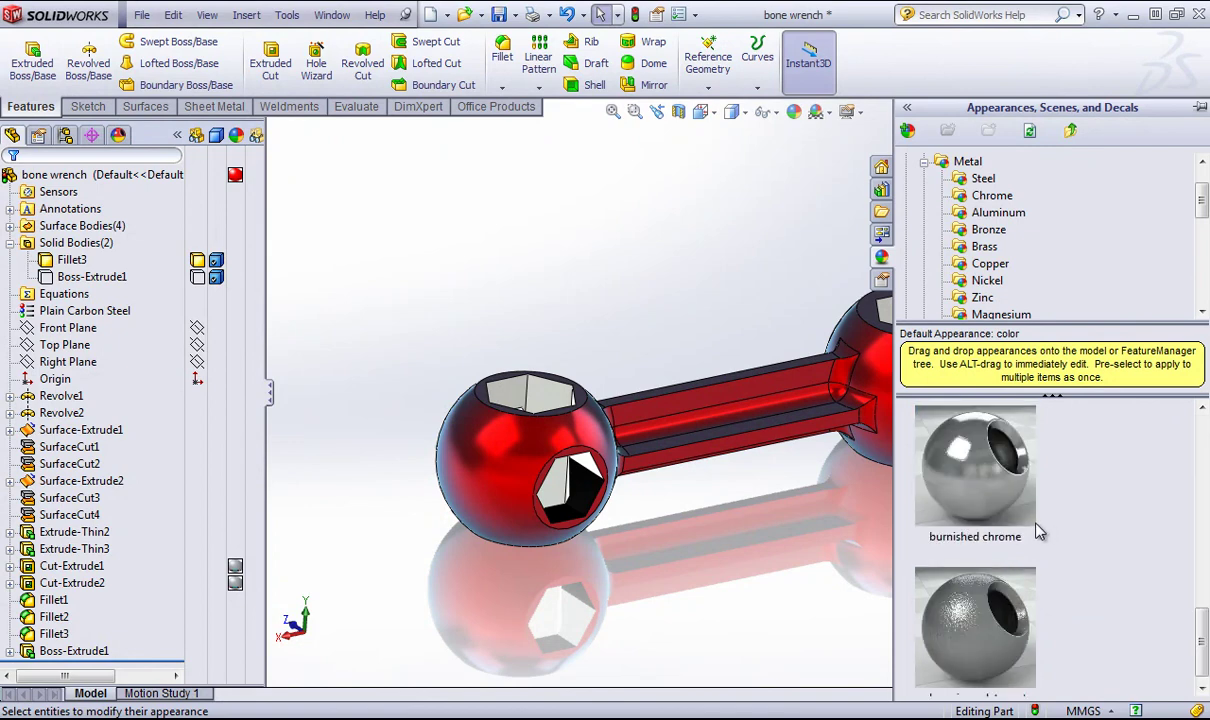
left_click_drag(985, 490, 731, 396)
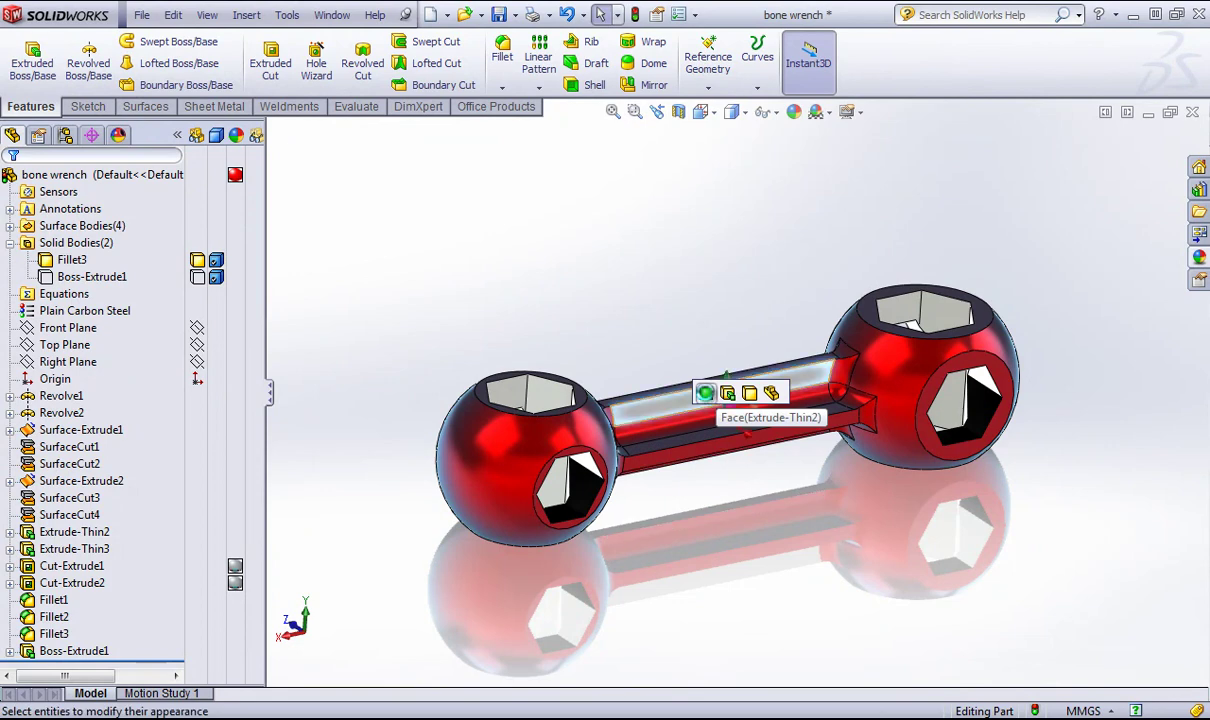
left_click(705, 393)
middle_click_drag(729, 410, 690, 410)
- Select the chrome handle face and open its burnished chrome appearance for editing
left_click(688, 410)
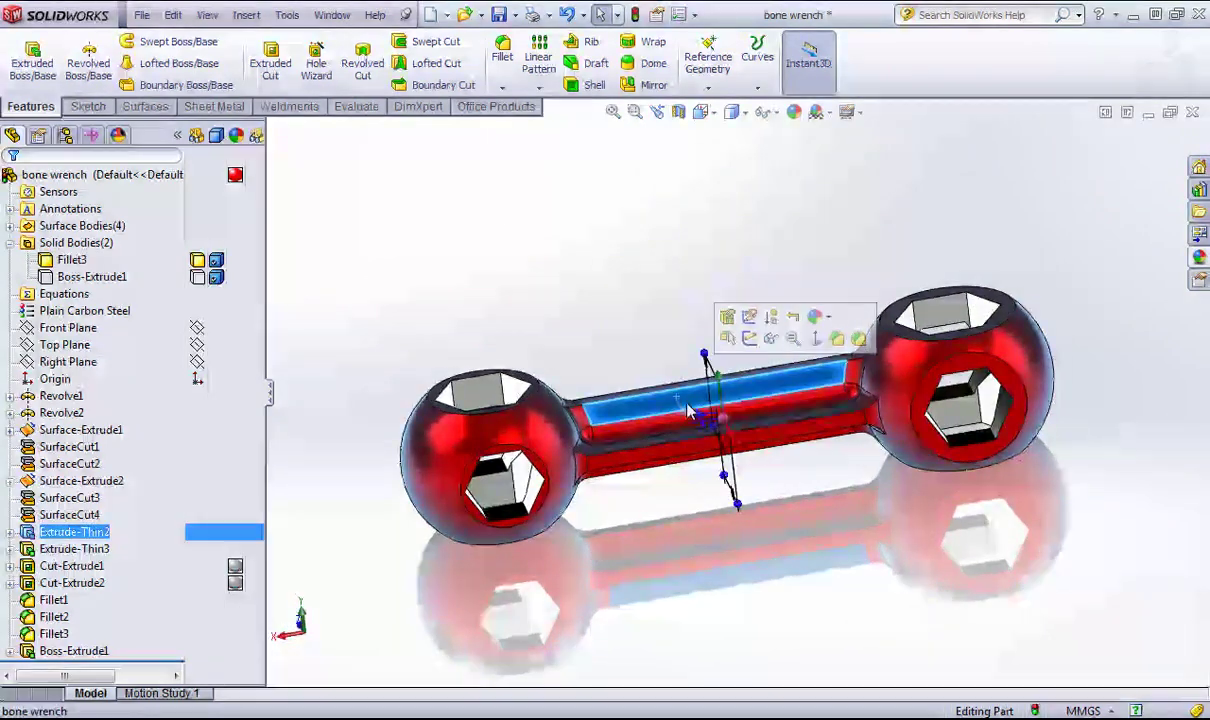
left_click(815, 316)
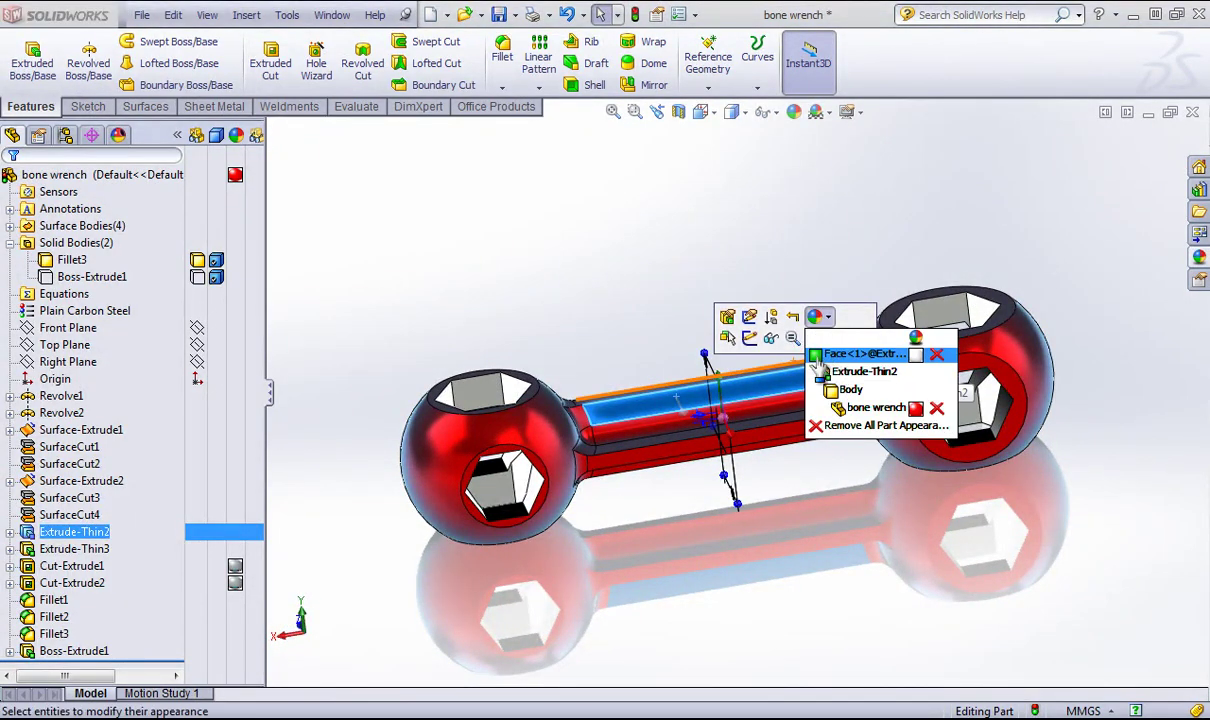
left_click(819, 358)
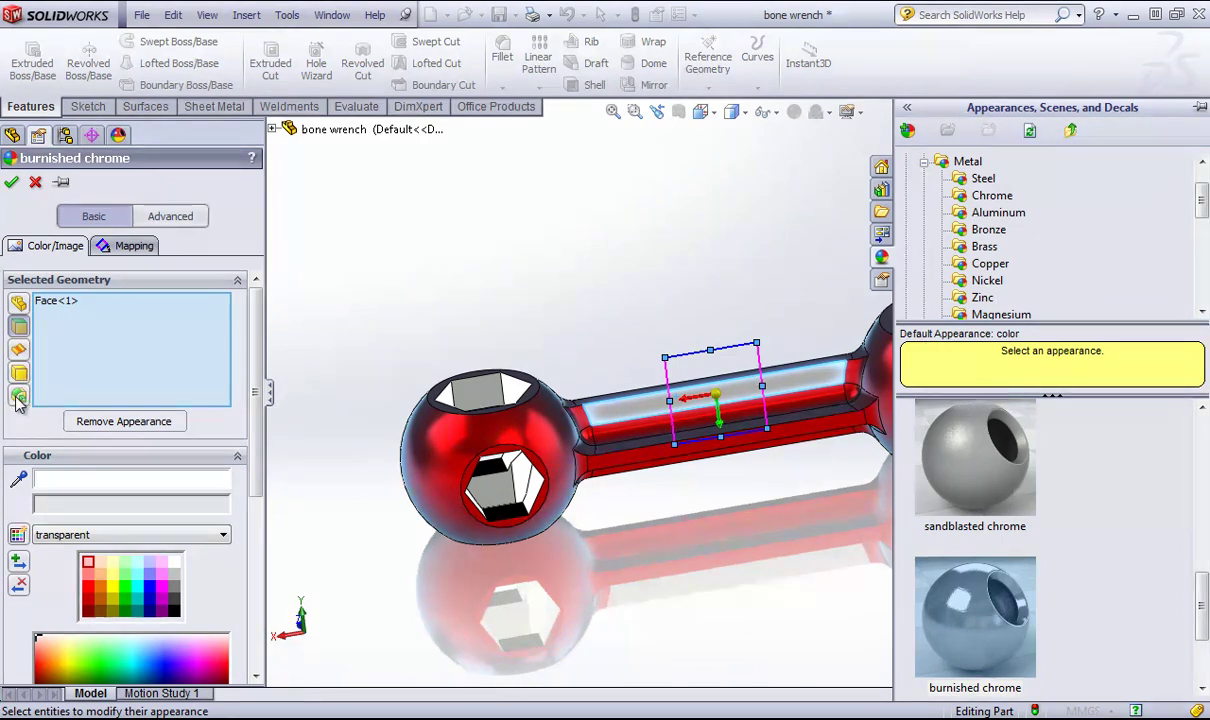
- Add the handle bar's first faces, including its side and front faces, to the burnished chrome selection
scroll(545, 325, "down", 5)
left_click(573, 345)
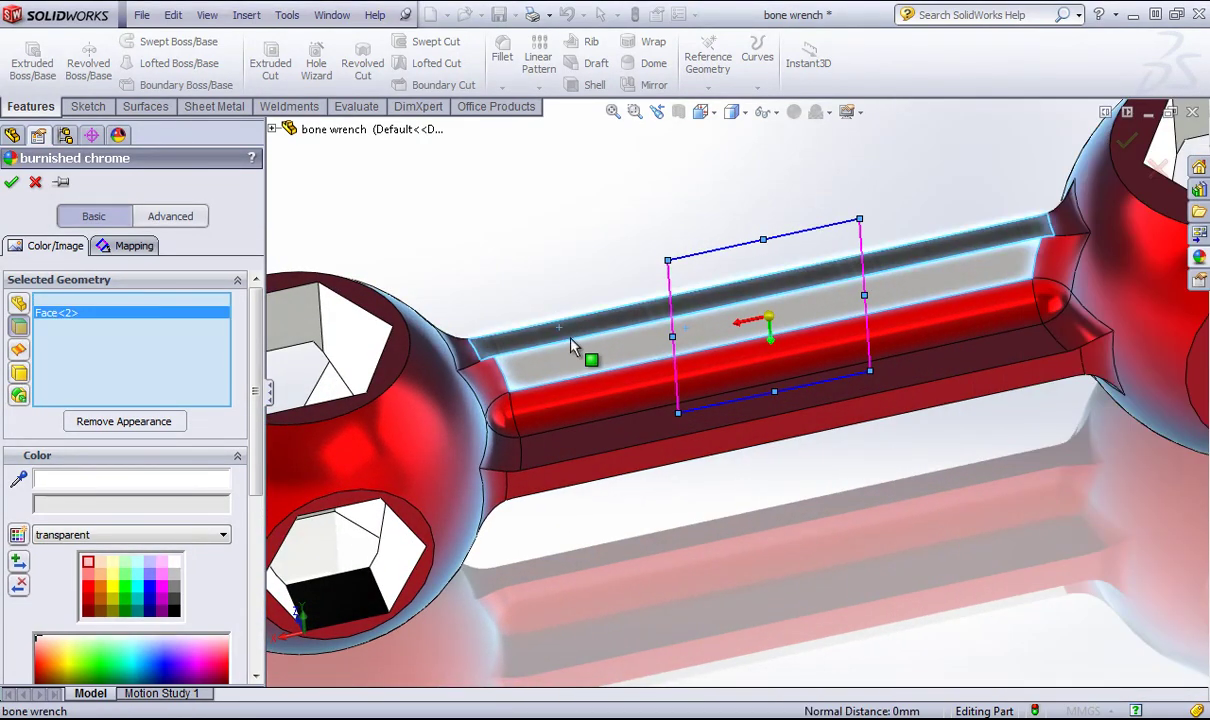
middle_click_drag(573, 345, 629, 378)
left_click(522, 378)
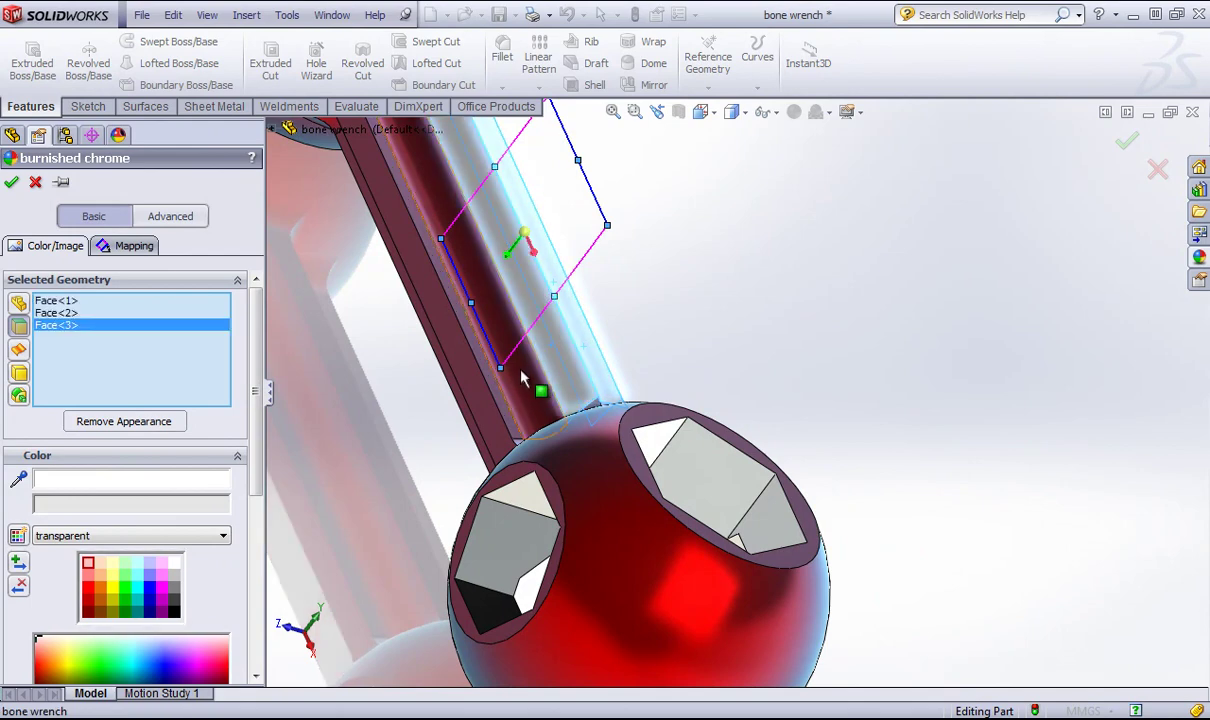
left_click(490, 352)
left_click(437, 350)
middle_click_drag(437, 350, 518, 432)
left_click(502, 401)
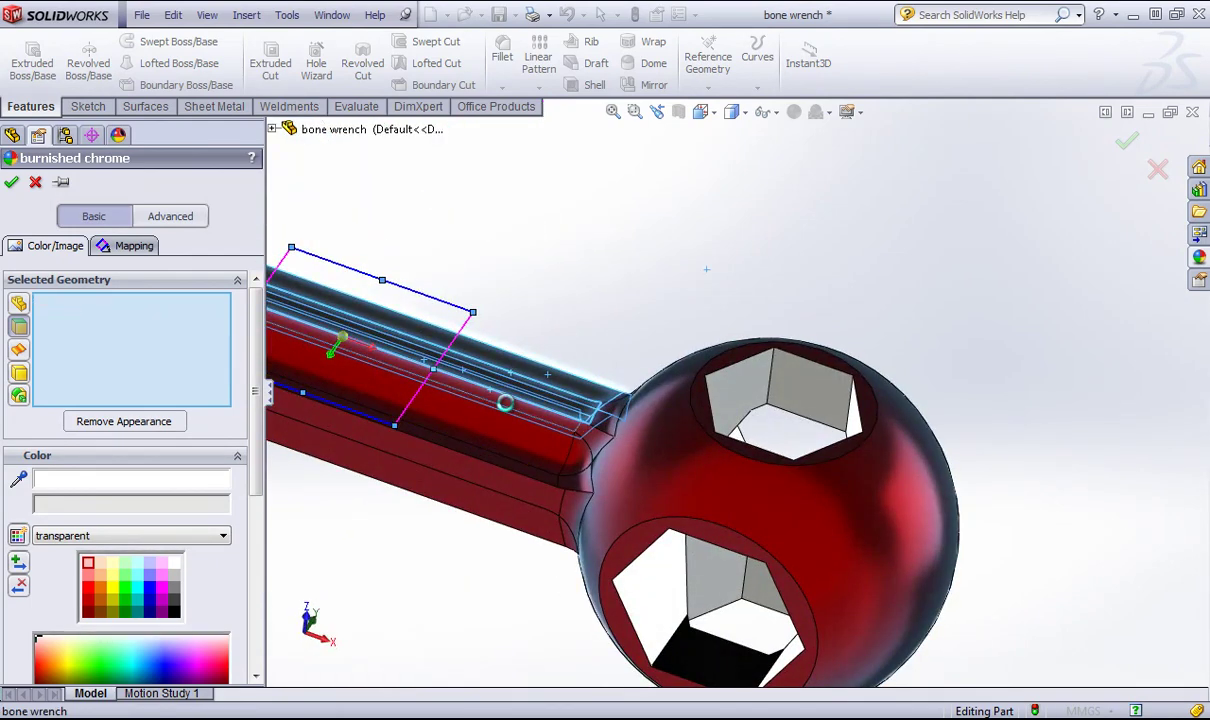
left_click(505, 431)
- Add the last bar faces up to Face<14> and apply burnished chrome to all selected faces
middle_click_drag(505, 431, 545, 418)
left_click(512, 469)
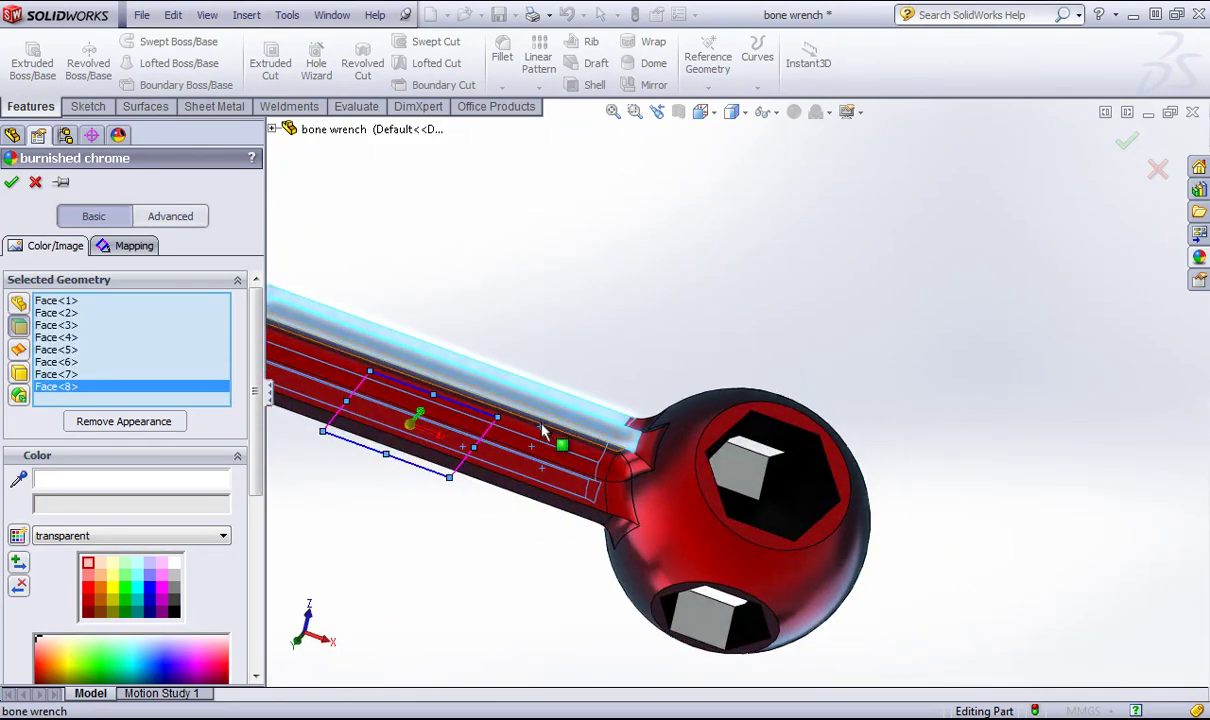
left_click(540, 447)
left_click(539, 485)
left_click(539, 480)
middle_click_drag(539, 480, 601, 258)
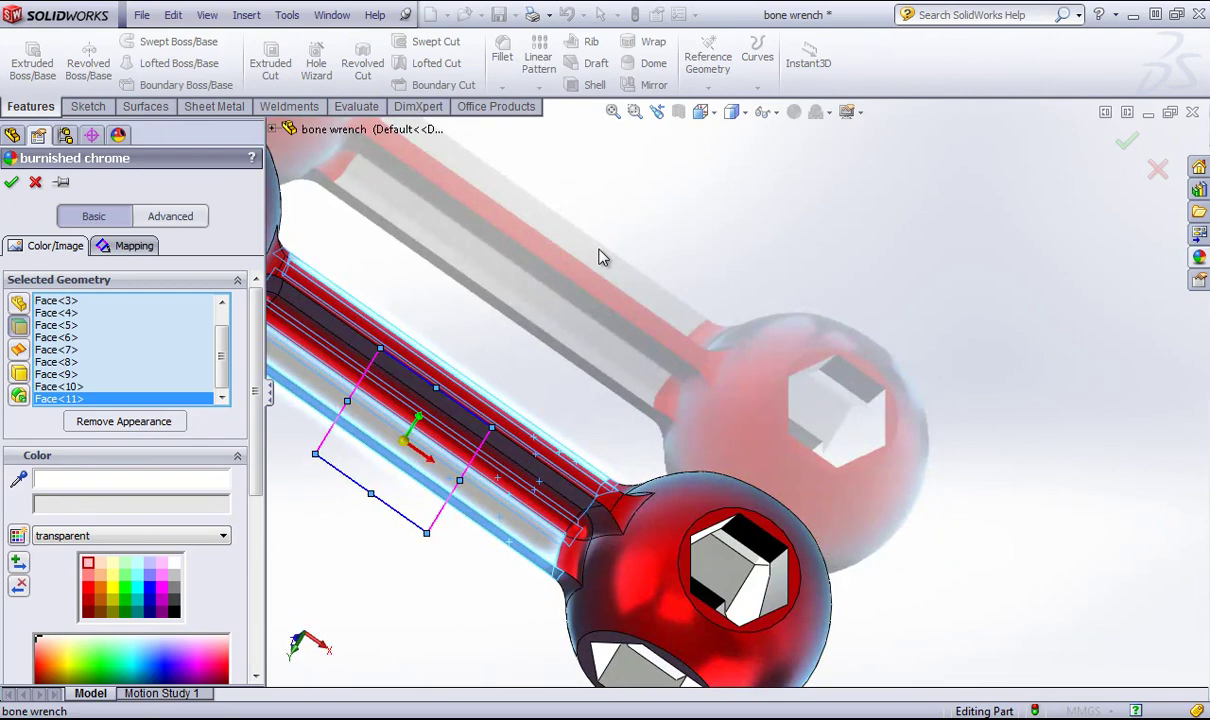
left_click(540, 490)
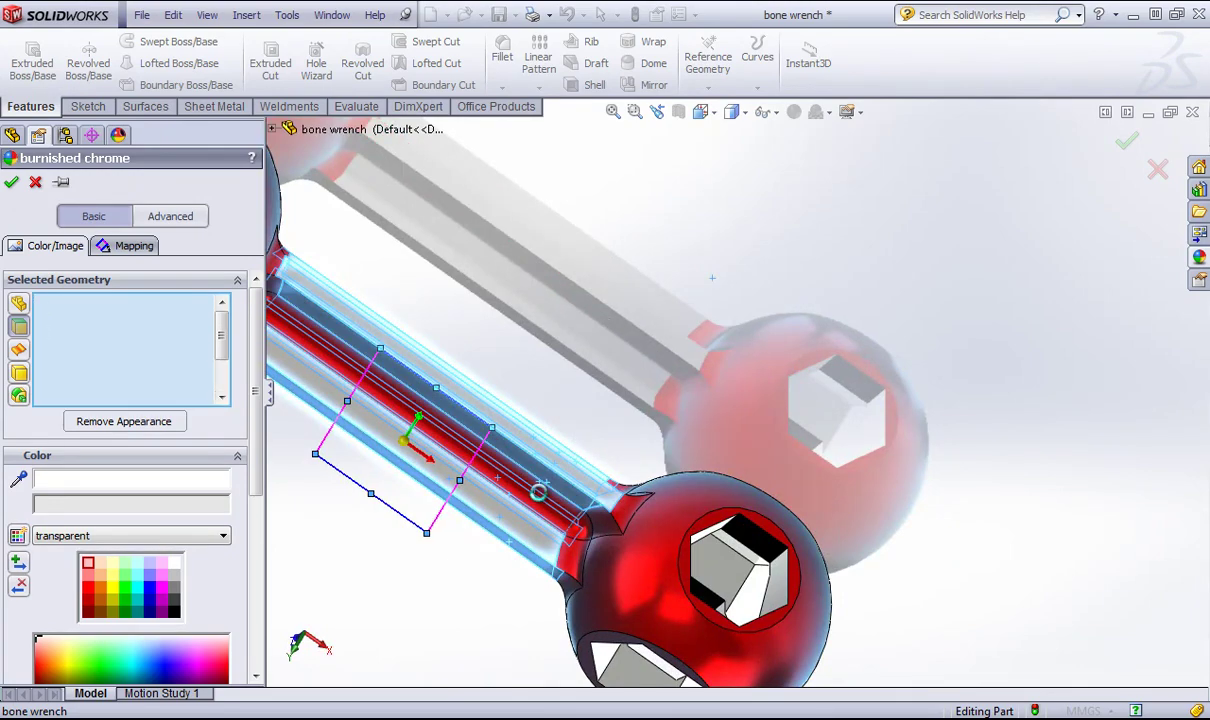
middle_click_drag(538, 491, 995, 310)
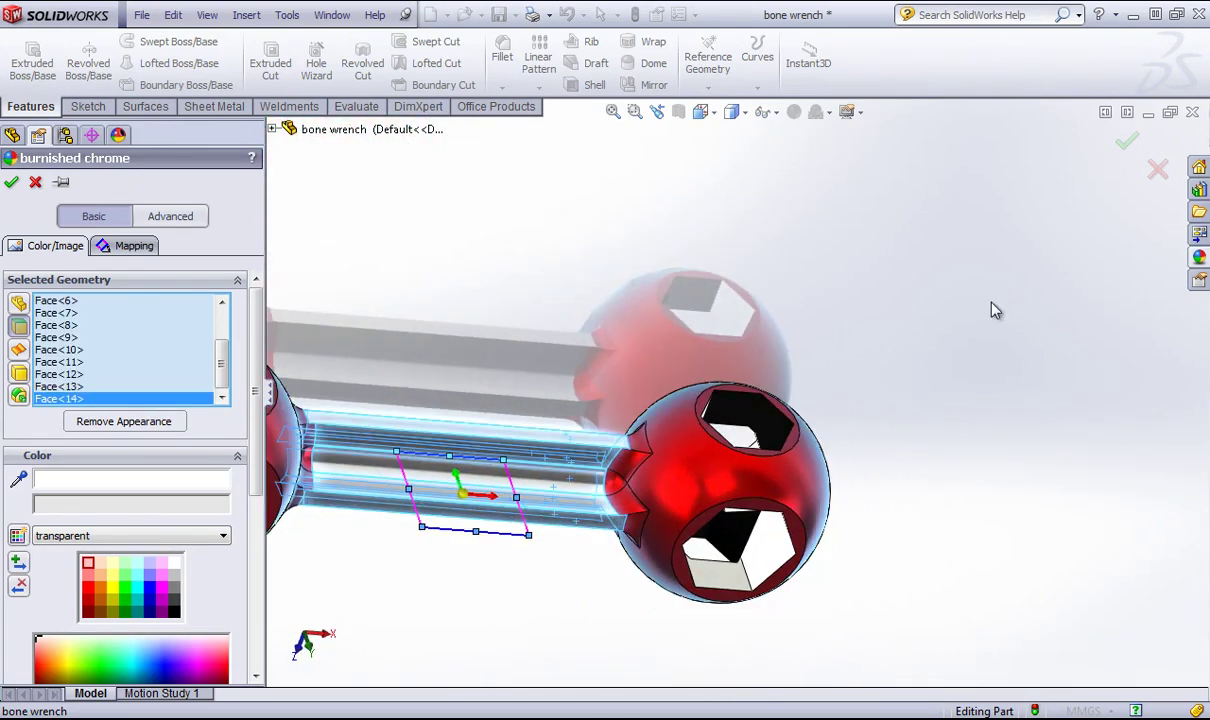
left_click(1125, 140)
middle_click_drag(440, 376, 667, 354)
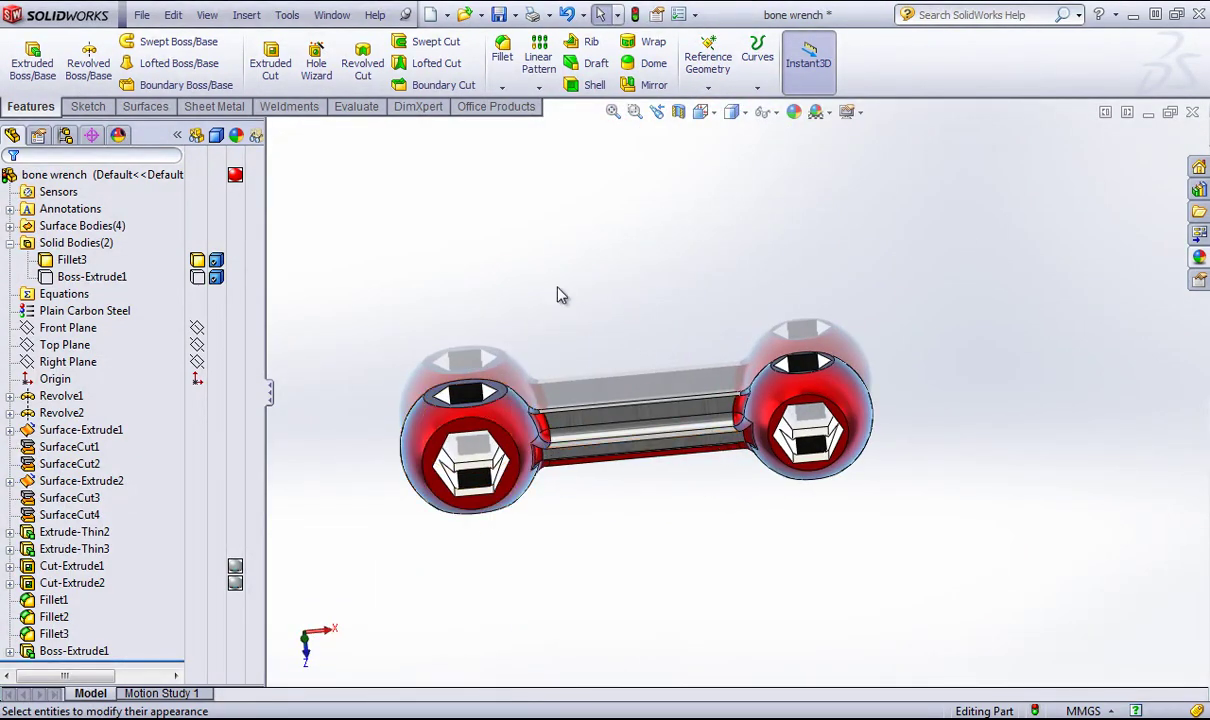